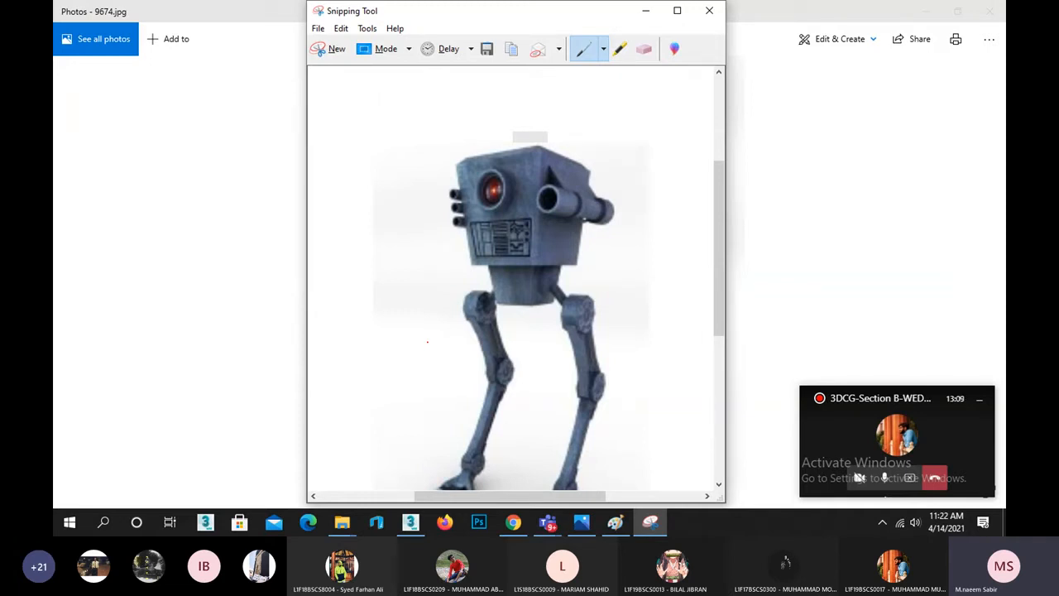
Draw red pen lines along the top and bottom edges of the robot's head and label the head 1.
scroll(427, 341, "down", 2)
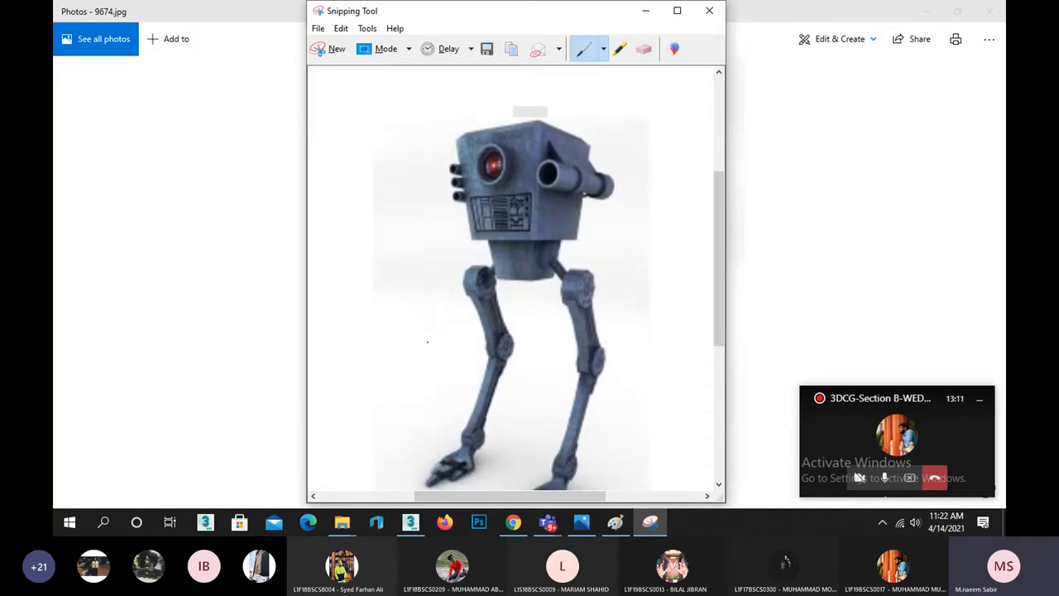
scroll(432, 334, "up", 1)
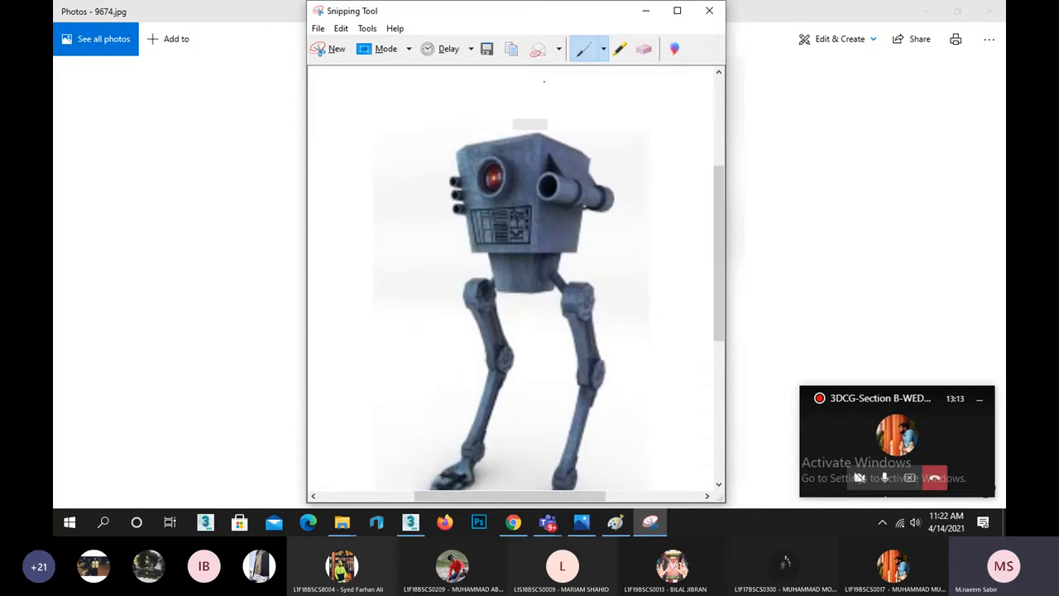
left_click(603, 49)
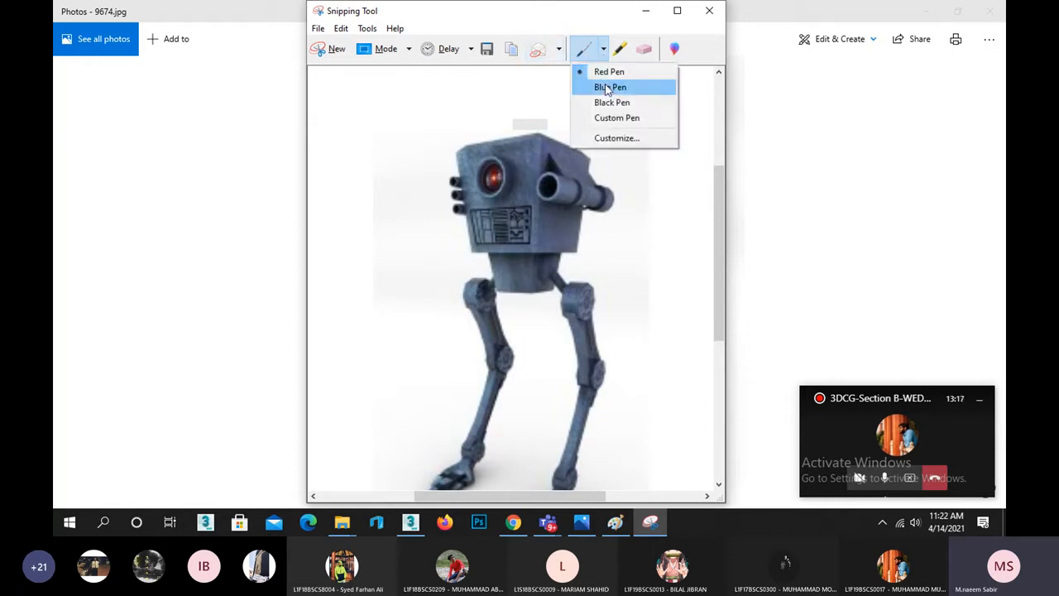
left_click(609, 72)
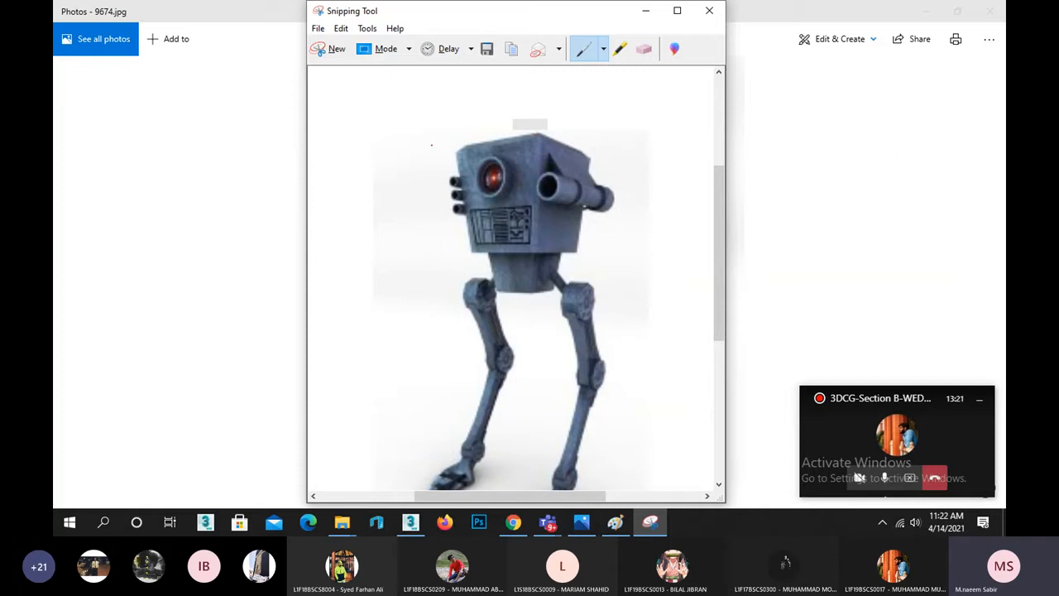
left_click_drag(431, 144, 607, 133)
left_click_drag(439, 251, 626, 252)
left_click_drag(633, 181, 632, 200)
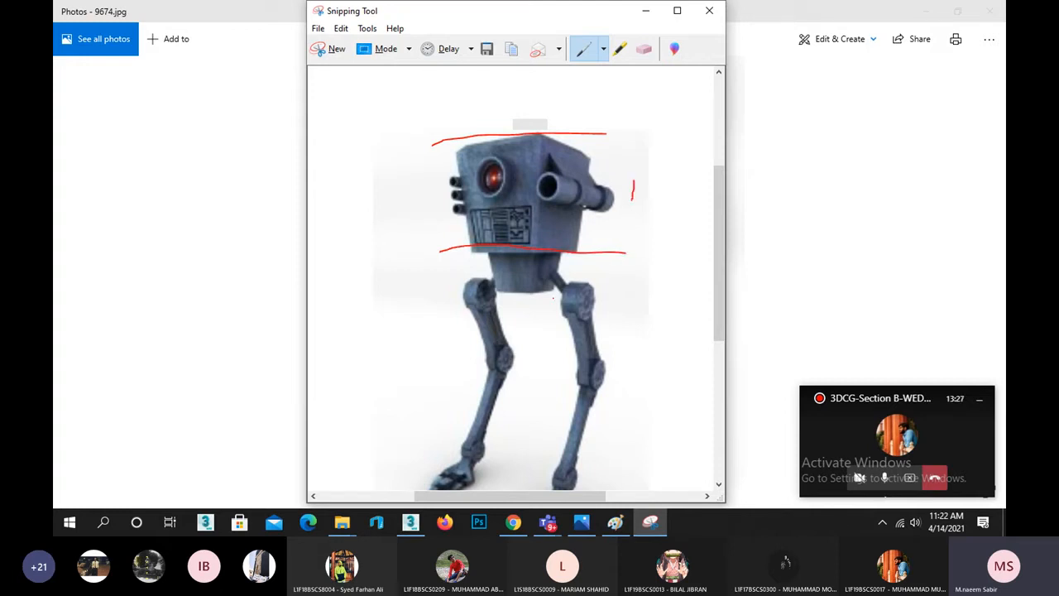
Outline the block beneath the head in red as 1B and label the hip connector, joint and upper leg 3, 4 and 5.
mouse_move(481, 257)
left_mouse_down()
mouse_move(490, 287)
mouse_move(510, 290)
mouse_move(556, 290)
mouse_move(561, 256)
mouse_move(667, 265)
mouse_move(653, 290)
mouse_move(669, 278)
mouse_move(683, 297)
mouse_move(668, 298)
left_mouse_up()
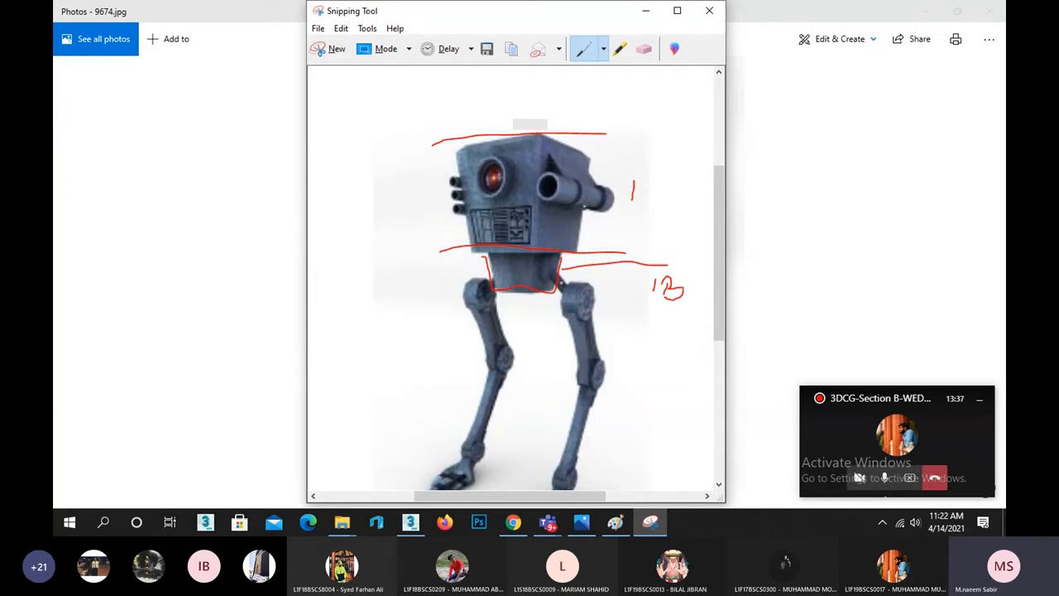
mouse_move(561, 282)
left_mouse_down()
mouse_move(576, 277)
mouse_move(593, 294)
mouse_move(541, 265)
mouse_move(577, 273)
mouse_move(612, 312)
mouse_move(529, 322)
mouse_move(539, 331)
mouse_move(625, 352)
mouse_move(638, 378)
mouse_move(651, 359)
left_mouse_up()
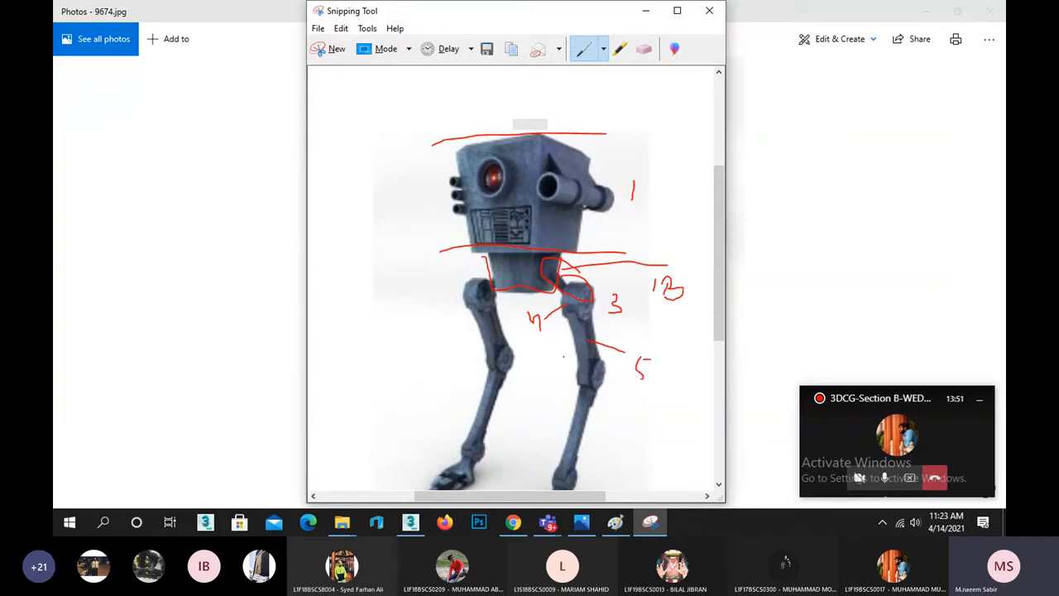
Draw a curved arrow from the upper to the lower leg and circle the foot beneath it in red.
mouse_move(564, 351)
left_mouse_down()
mouse_move(536, 393)
mouse_move(546, 414)
mouse_move(569, 414)
mouse_move(557, 423)
left_mouse_up()
scroll(554, 413, "down", 3)
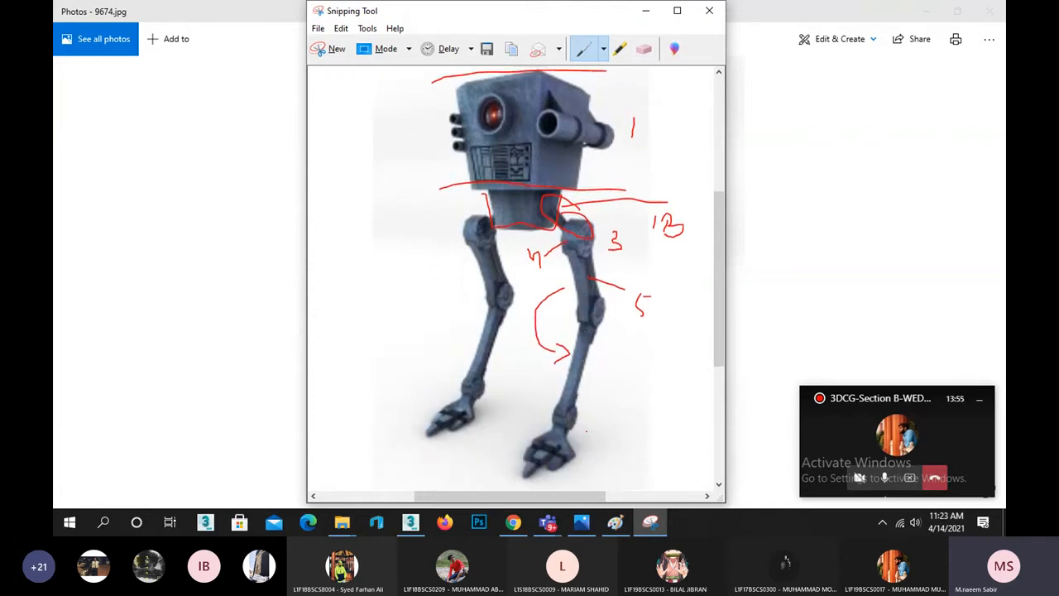
mouse_move(530, 432)
left_mouse_down()
mouse_move(592, 459)
mouse_move(584, 488)
mouse_move(491, 451)
mouse_move(530, 433)
left_mouse_up()
left_click_drag(535, 488, 308, 480)
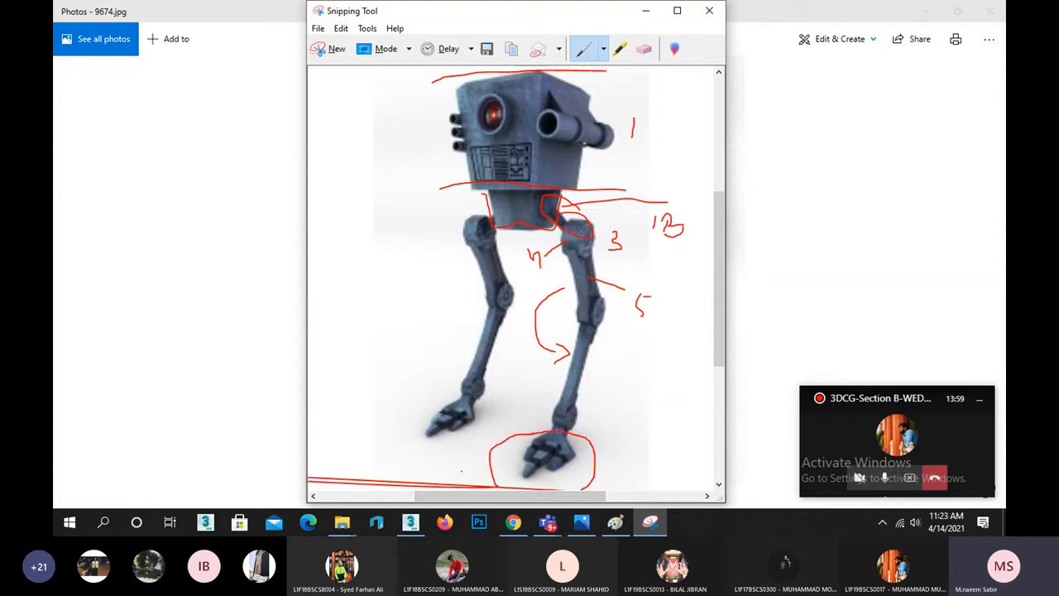
Add larger labels 1 and 1B on the opposite side of the head and lower block, with a leader line to 1B.
scroll(480, 413, "up", 3)
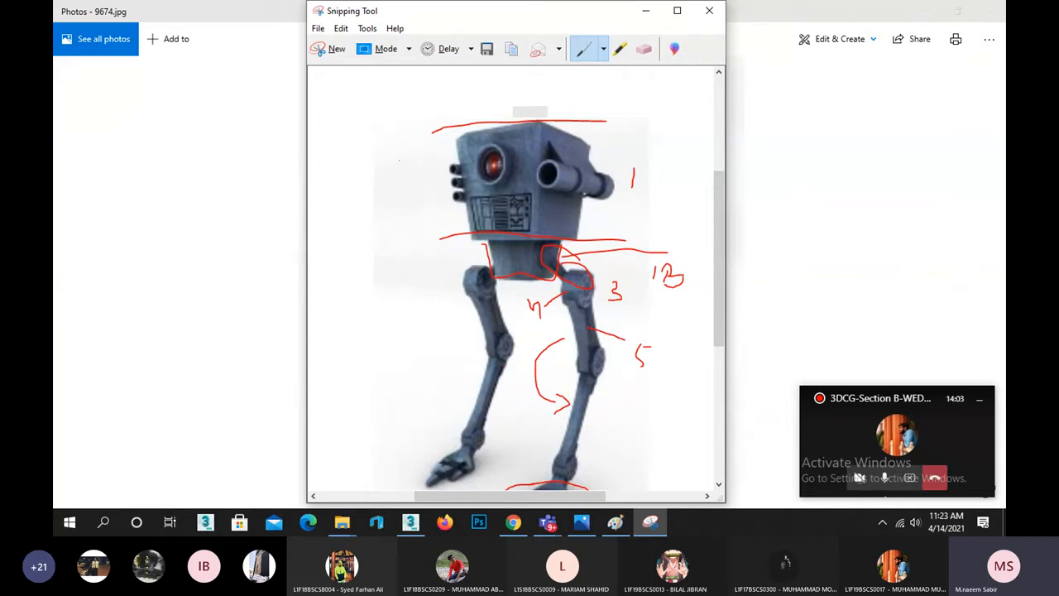
left_click_drag(381, 150, 380, 189)
left_click_drag(490, 255, 395, 264)
mouse_move(334, 248)
left_mouse_down()
mouse_move(328, 286)
mouse_move(378, 252)
mouse_move(355, 281)
left_mouse_up()
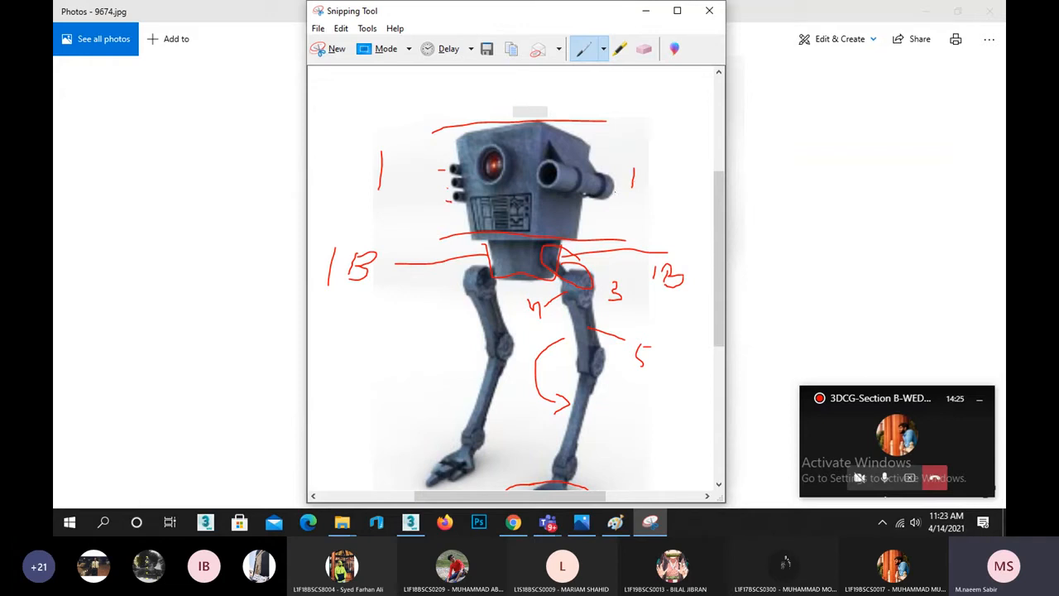
Mark the side gun barrel and trace both slanted side edges of the robot's head in red.
left_click_drag(610, 192, 620, 198)
left_click_drag(594, 145, 577, 241)
left_click_drag(441, 142, 471, 236)
Sketch a large box above a smaller one in the blank area beside the leg and join their corners into a tapered shape.
scroll(470, 368, "down", 1)
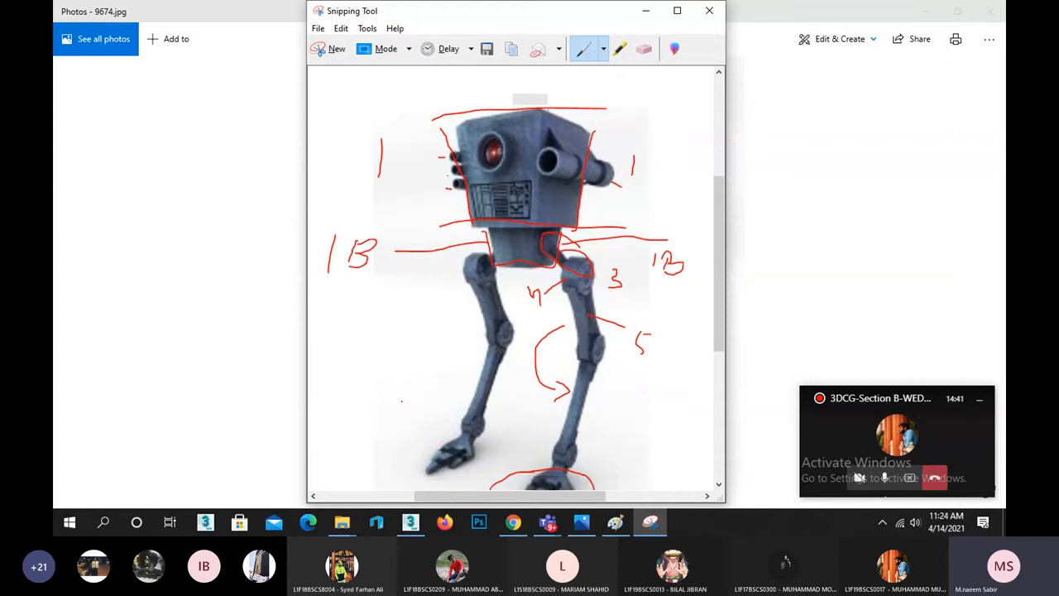
mouse_move(326, 330)
left_mouse_down()
mouse_move(325, 352)
mouse_move(357, 331)
mouse_move(371, 358)
mouse_move(327, 362)
mouse_move(328, 350)
mouse_move(339, 399)
mouse_move(358, 381)
mouse_move(363, 397)
mouse_move(339, 402)
left_mouse_up()
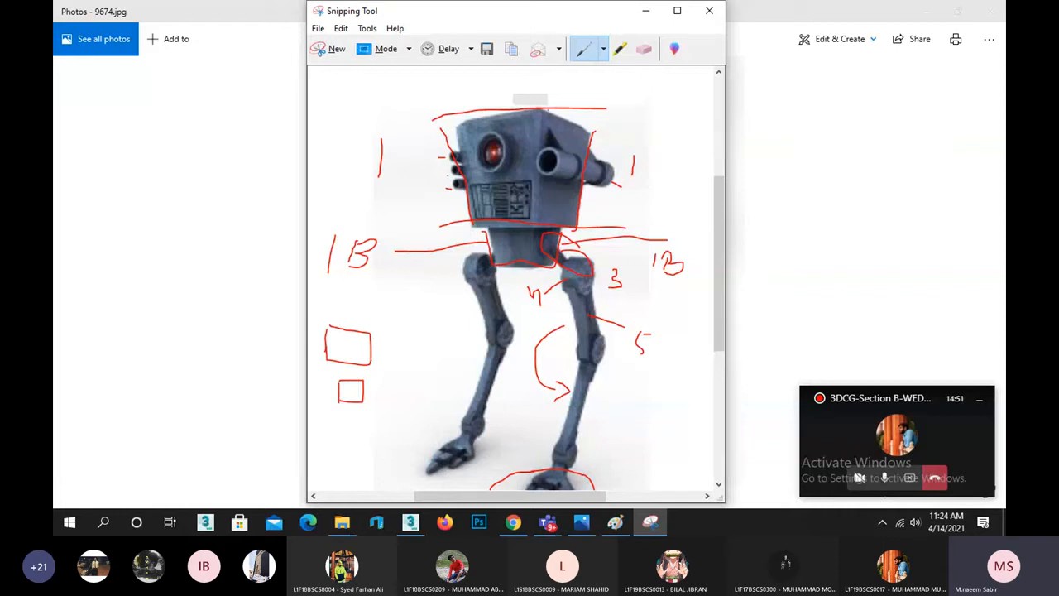
left_click_drag(372, 359, 365, 396)
left_click_drag(326, 358, 337, 399)
left_click_drag(335, 328, 340, 384)
left_click_drag(367, 341, 362, 384)
Switch to Photos with 9674.jpg and examine the robot's lower body and legs up close.
left_click(769, 232)
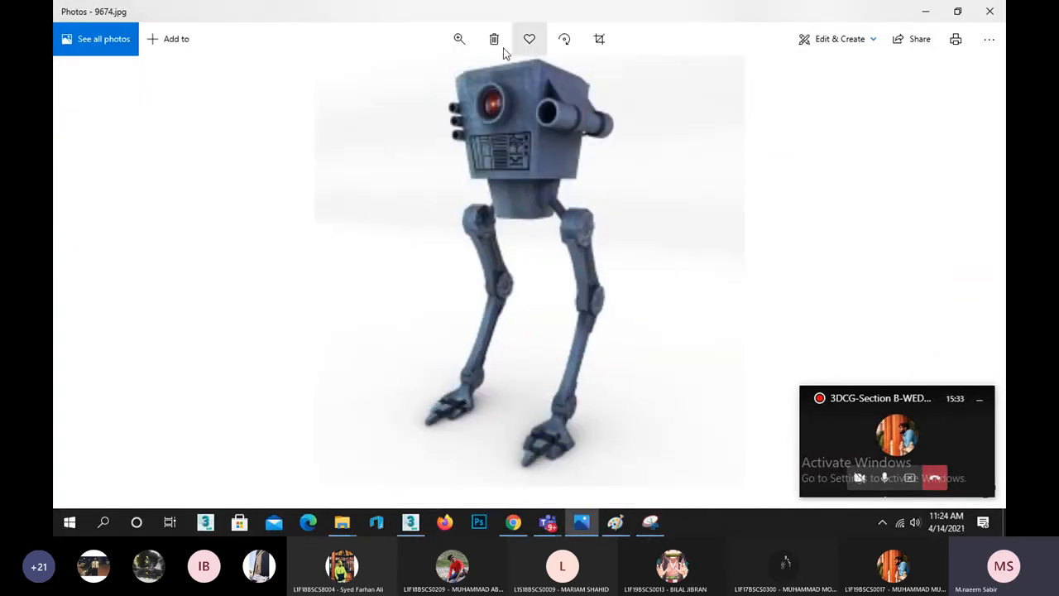
scroll(541, 120, "up", 3)
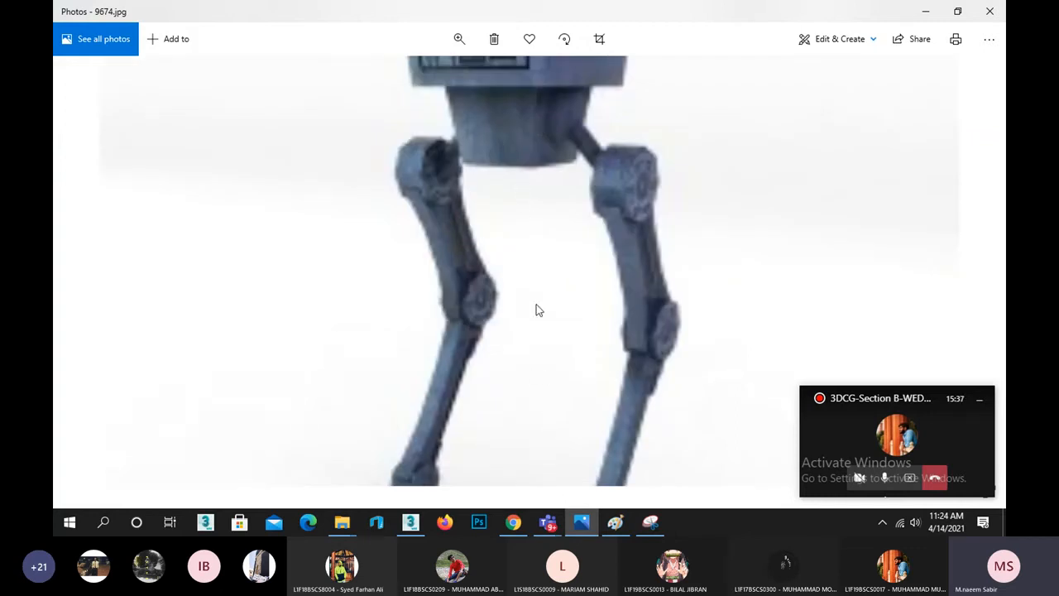
left_click(459, 38)
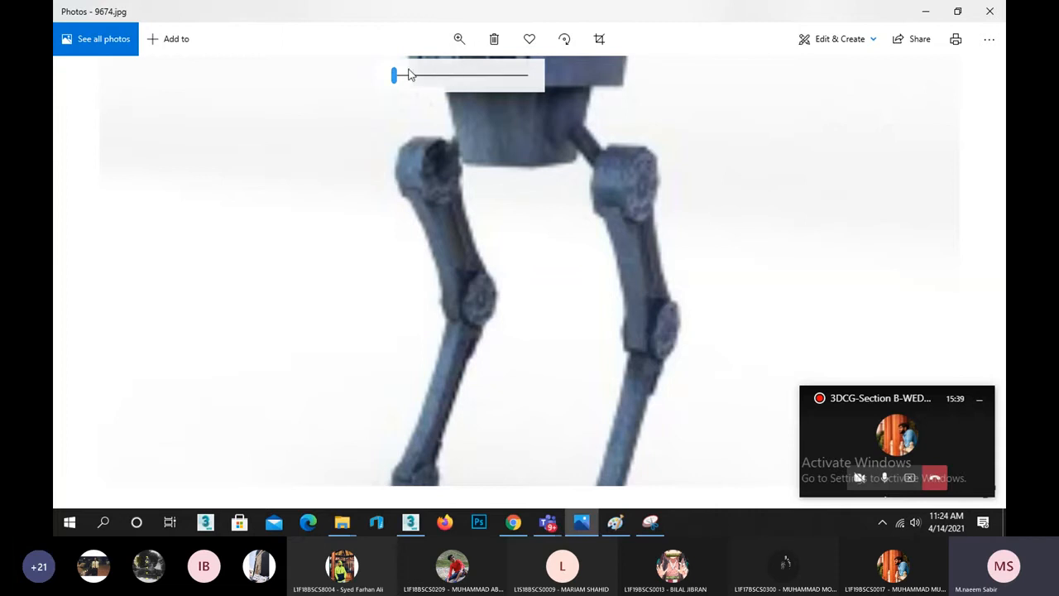
left_click_drag(397, 75, 421, 79)
left_click(508, 174)
scroll(509, 173, "down", 3)
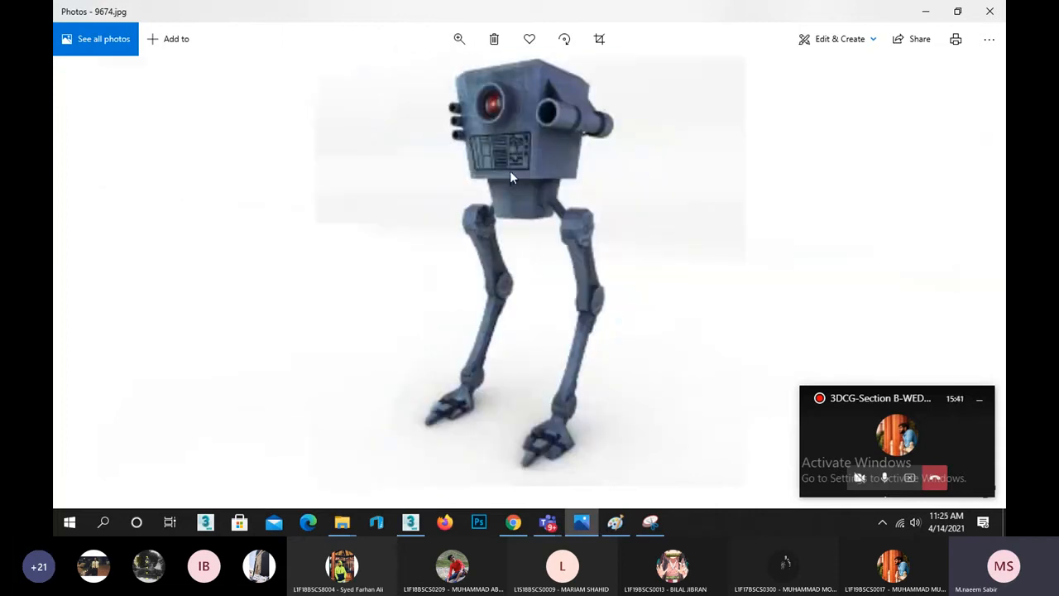
scroll(525, 89, "up", 3)
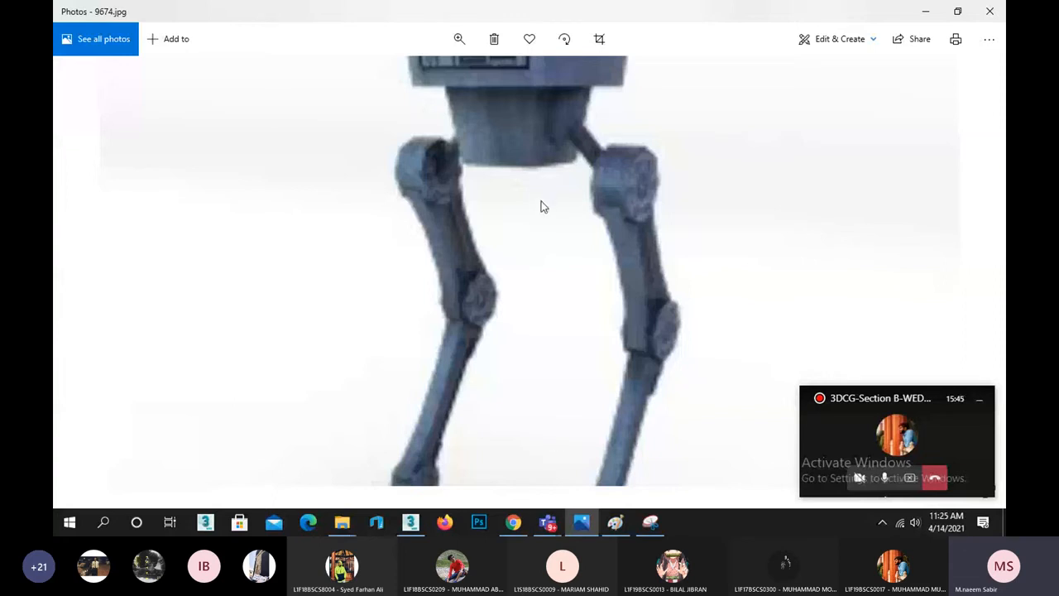
scroll(532, 128, "down", 3)
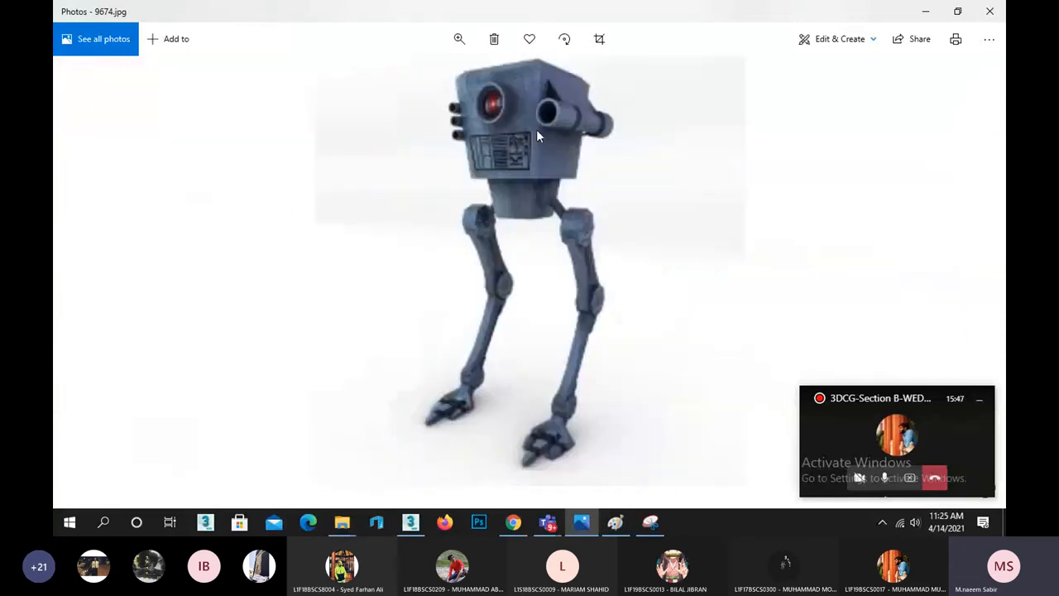
Close 9674.jpg and open the T Rex image from folder A, maximized and zoomed in on the robot's head.
double_click(819, 14)
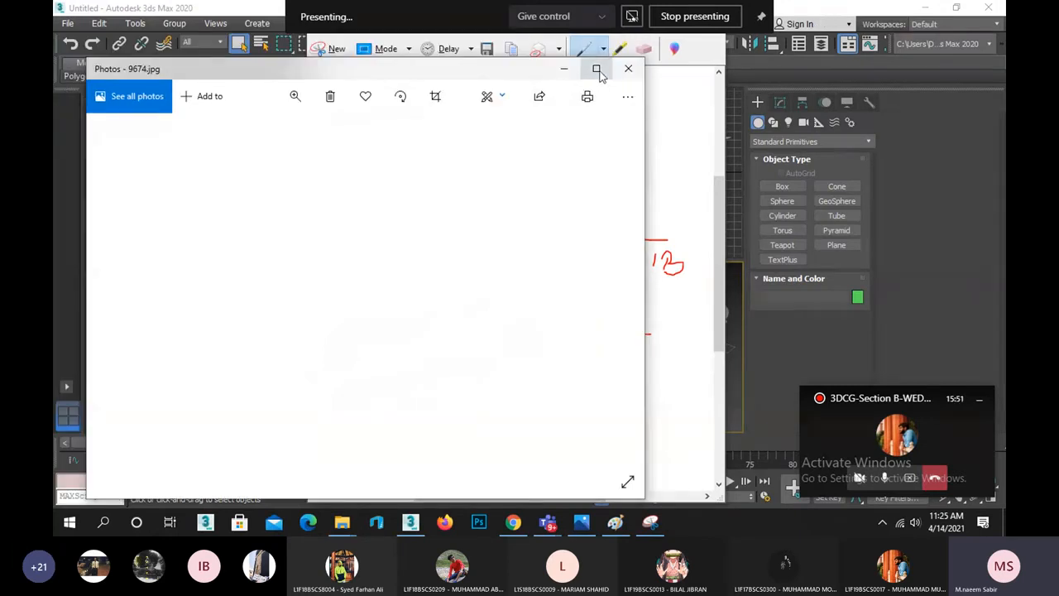
left_click(628, 69)
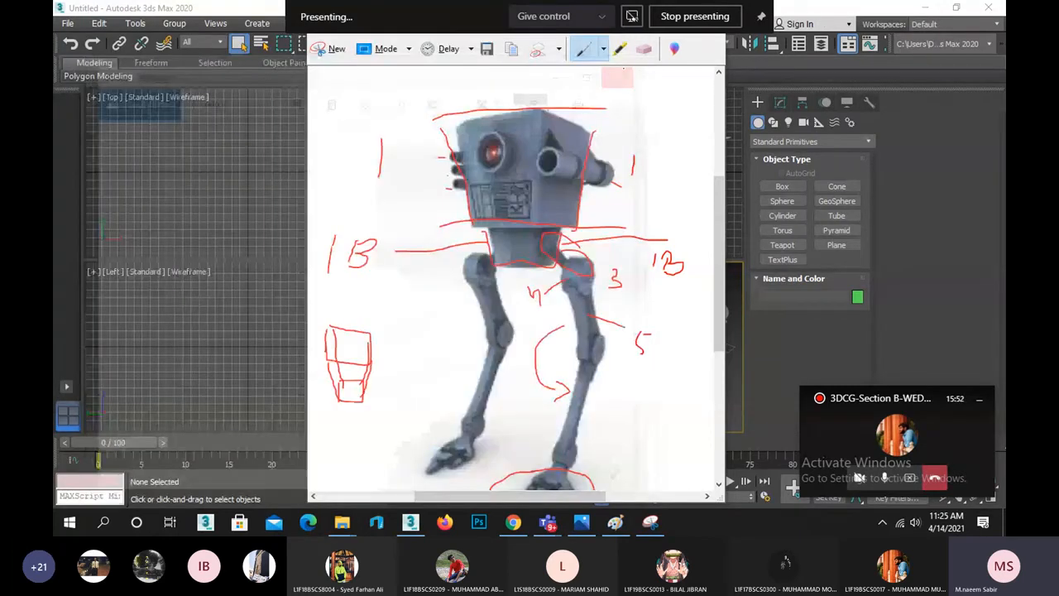
mouse_move(346, 527)
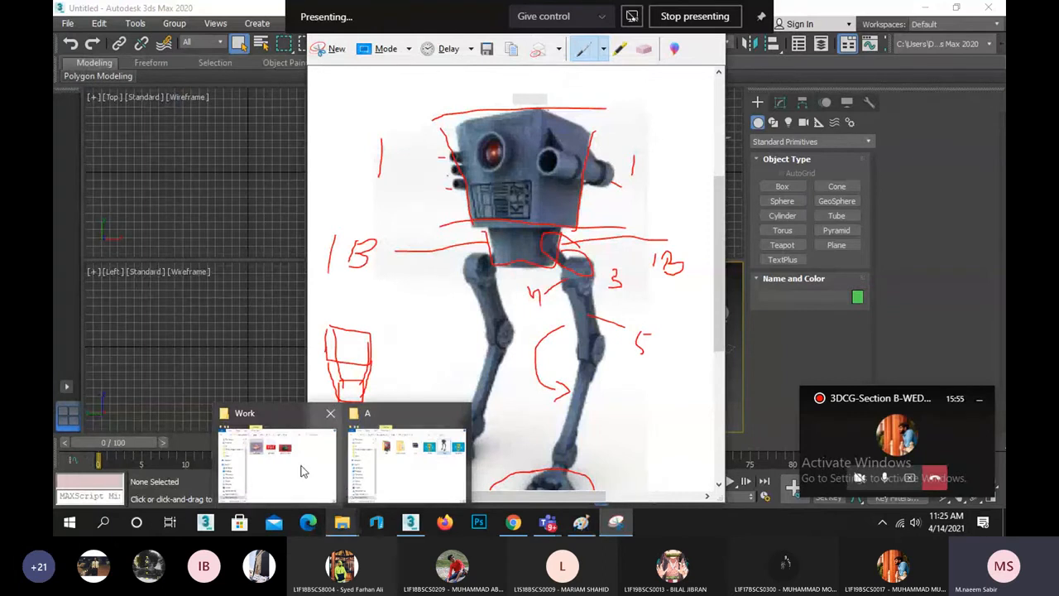
mouse_move(301, 472)
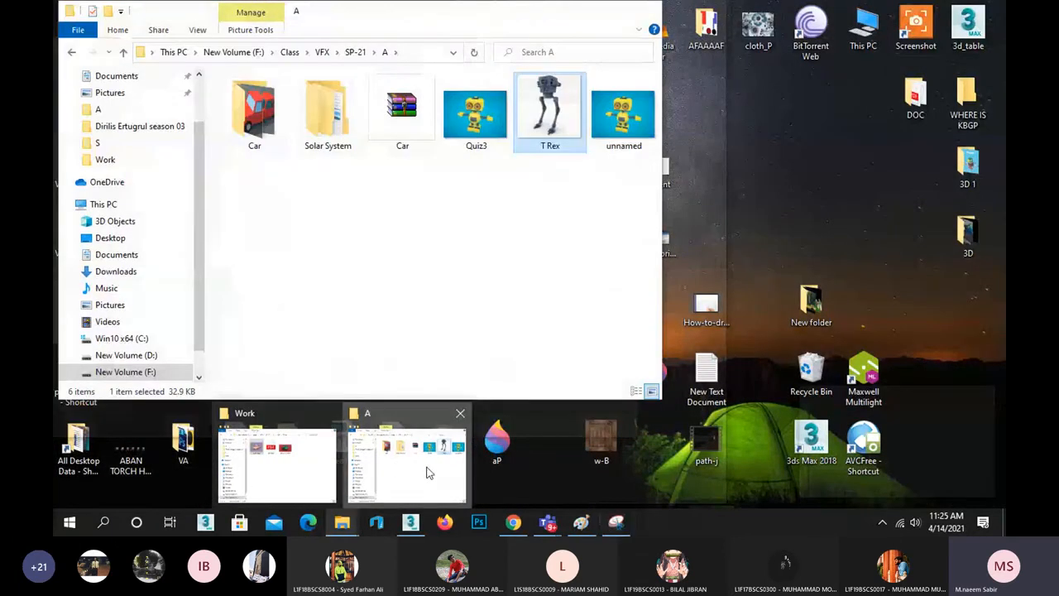
left_click(425, 471)
double_click(547, 114)
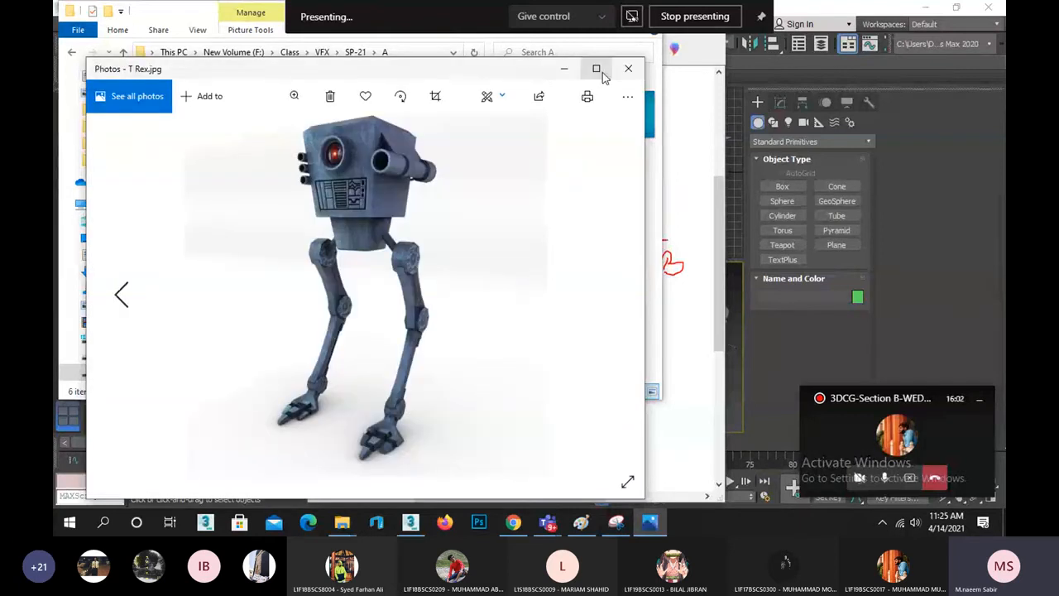
left_click(599, 71)
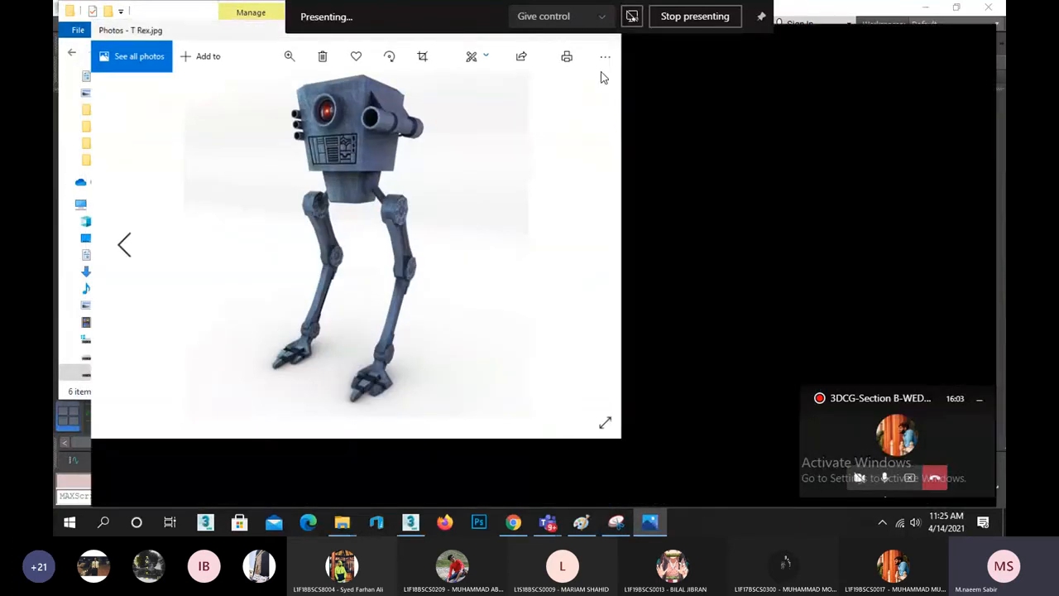
scroll(497, 121, "up", 2, "ctrl")
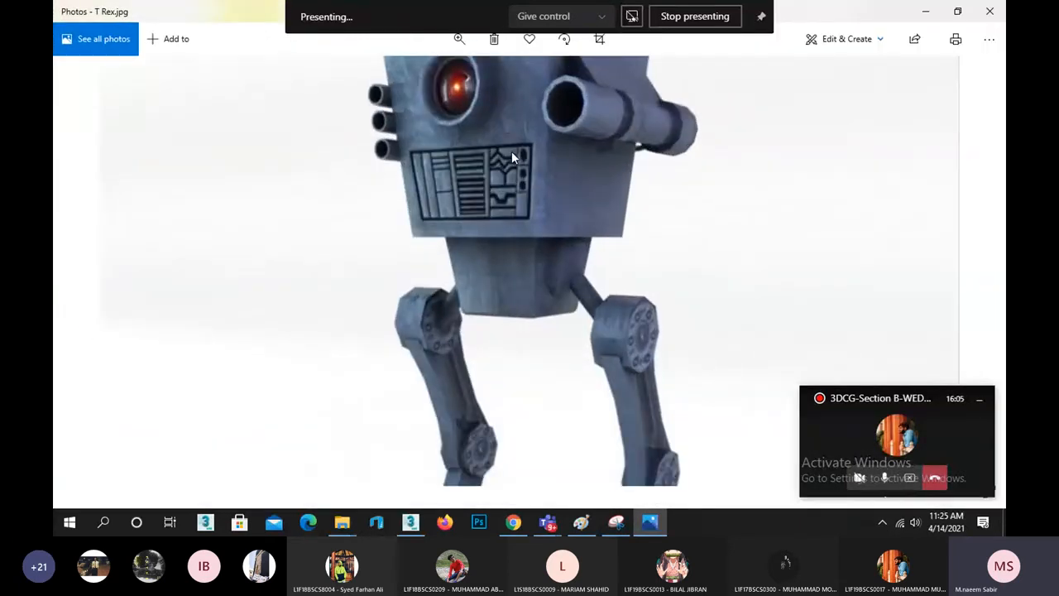
left_click_drag(511, 151, 515, 303)
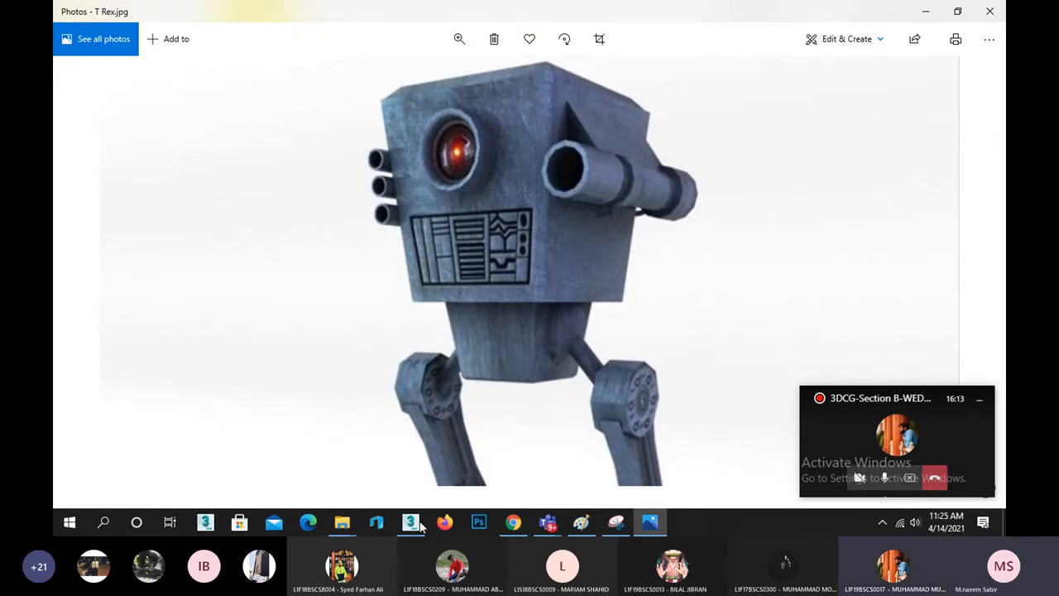
Switch to 3ds Max and show the Extended Primitives object types for creating geometry.
mouse_move(410, 521)
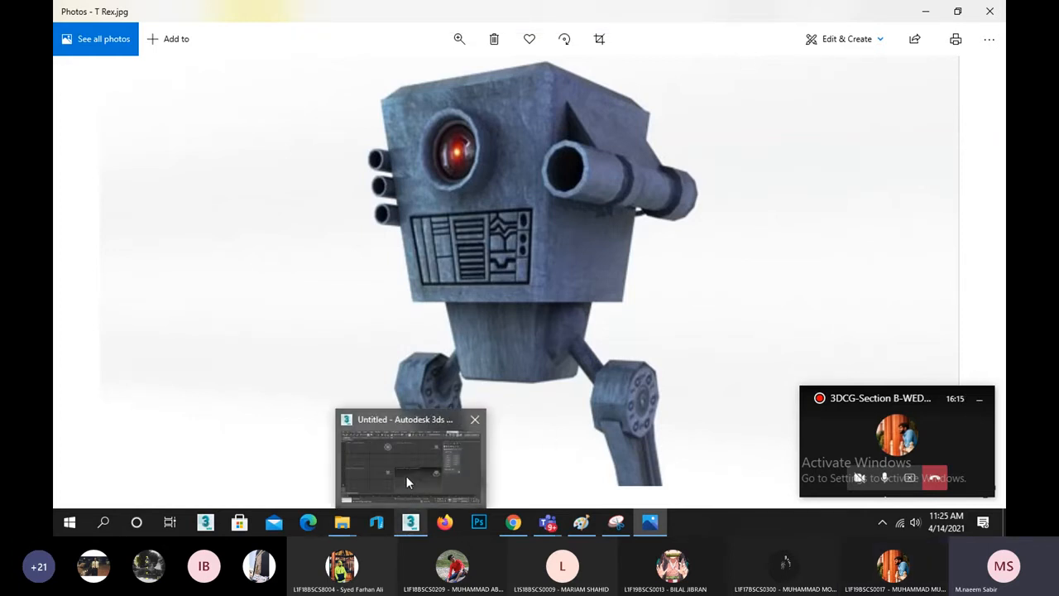
left_click(406, 475)
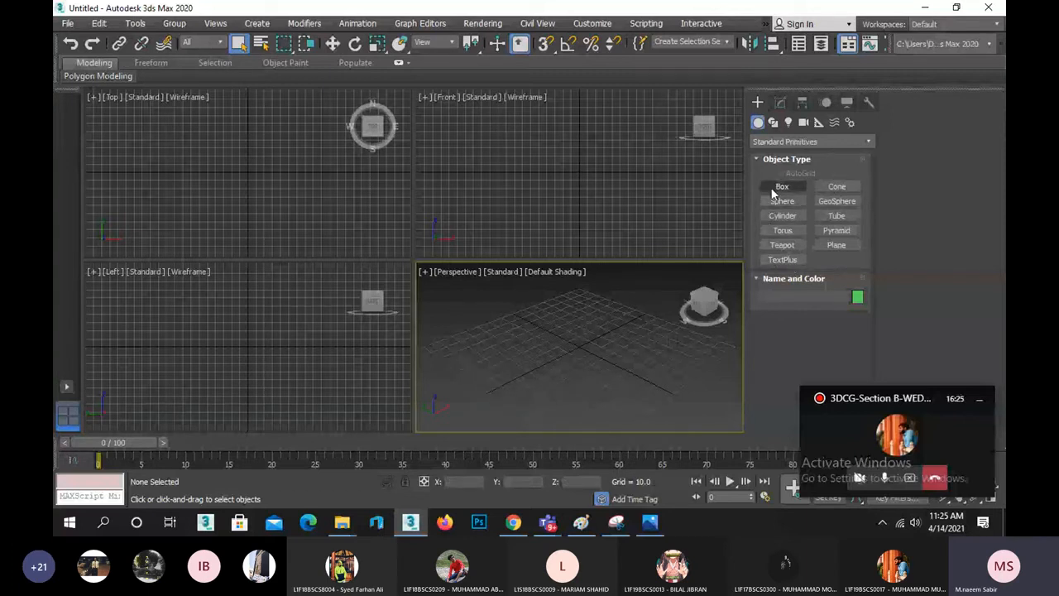
left_click(780, 141)
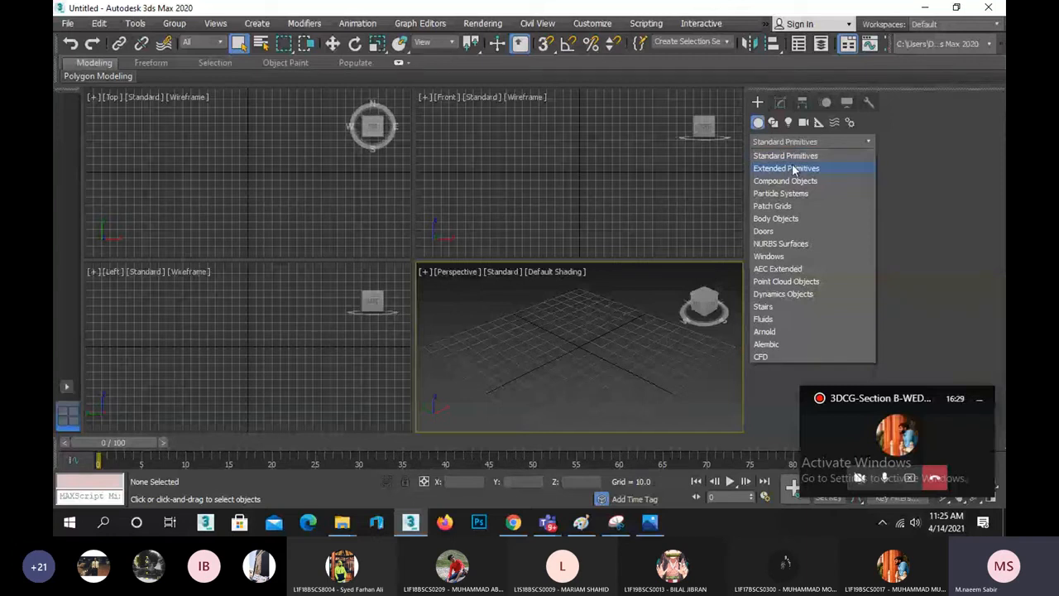
left_click(786, 168)
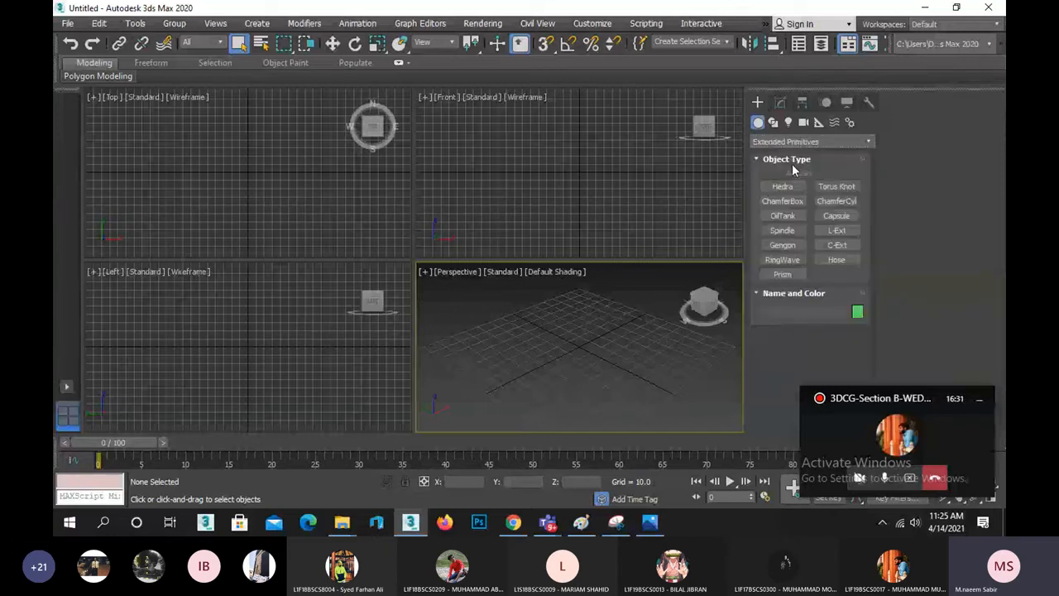
mouse_move(549, 525)
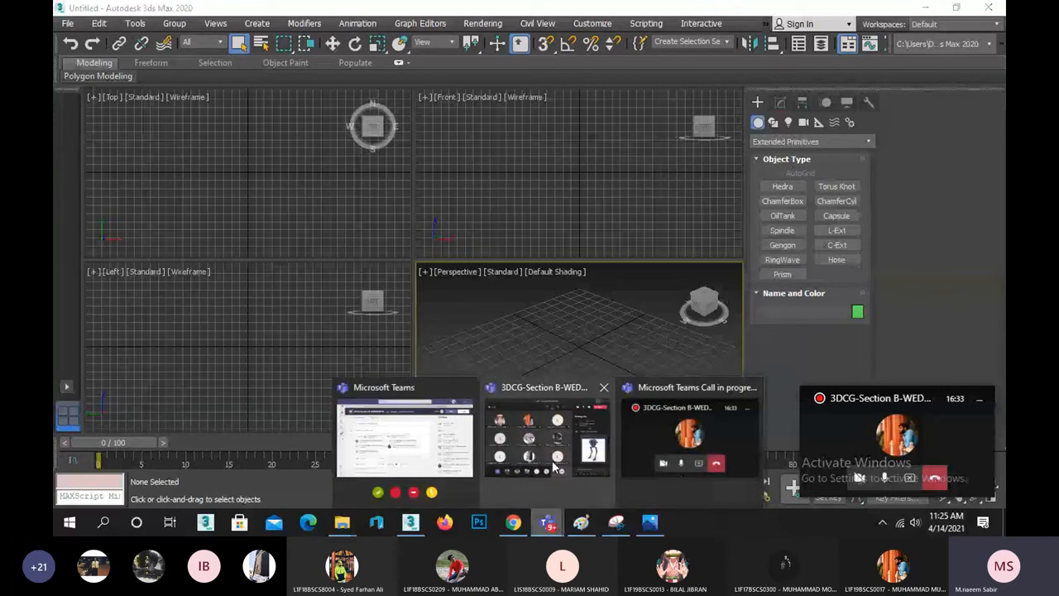
left_click(555, 440)
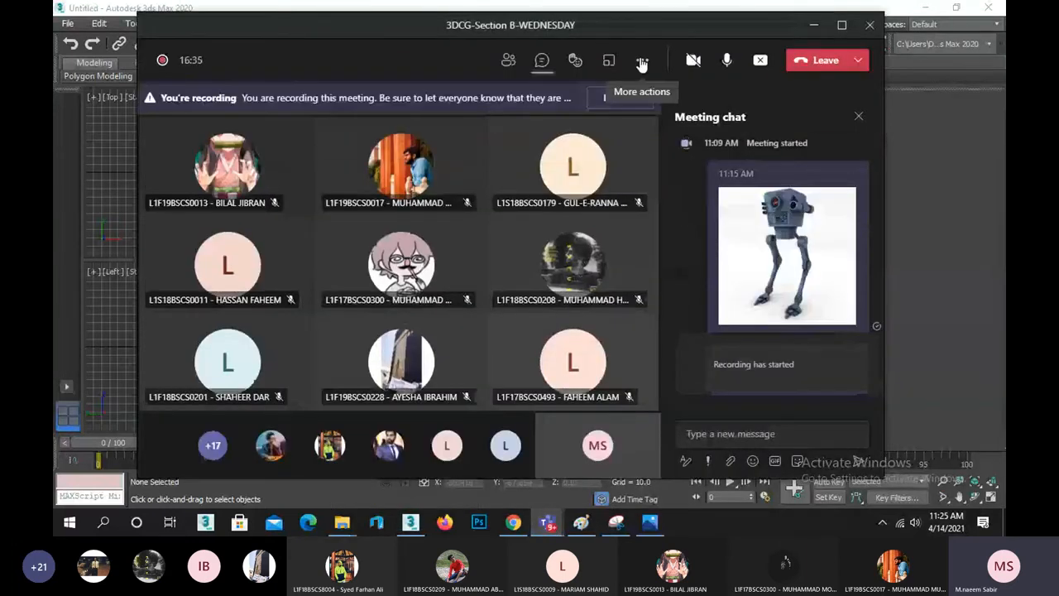
left_click(642, 64)
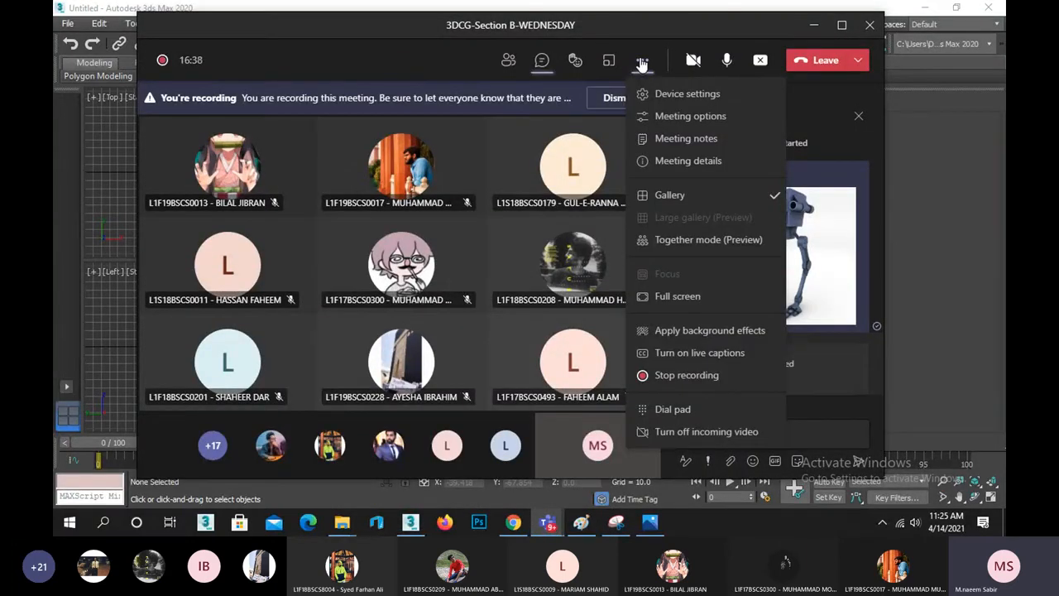
left_click(817, 30)
left_click(816, 30)
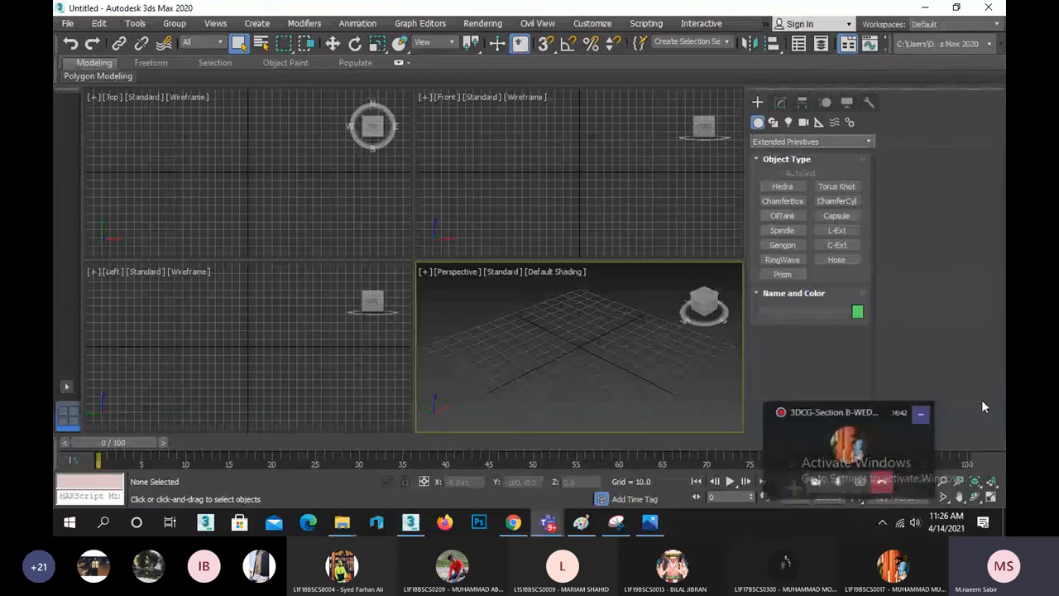
Maximize the Perspective viewport and create a capsule with a radius of about 7.9 and a height of about 55 near the grid center.
left_click(980, 399)
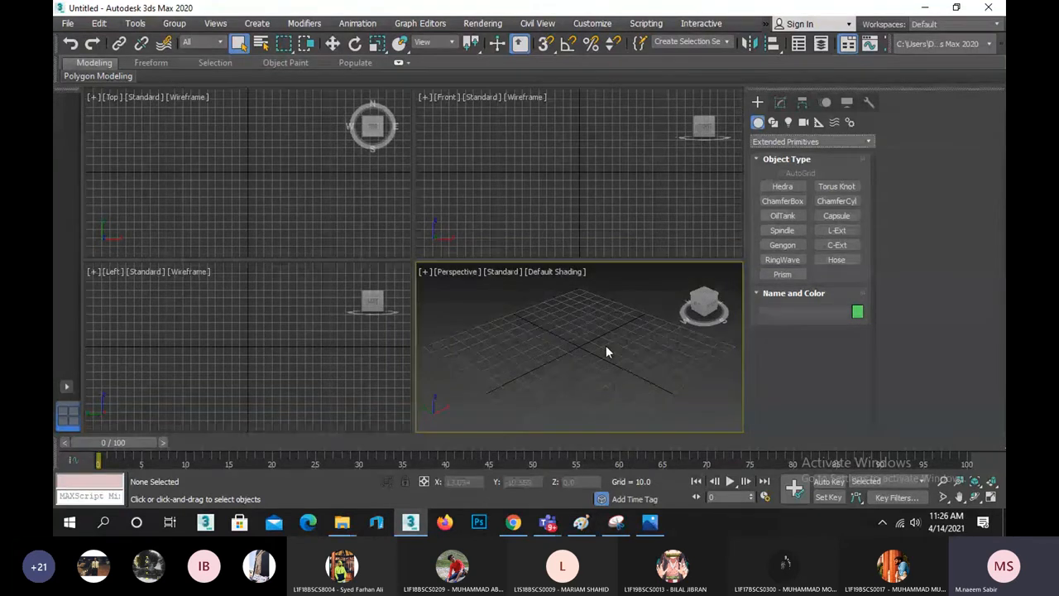
left_click(992, 497)
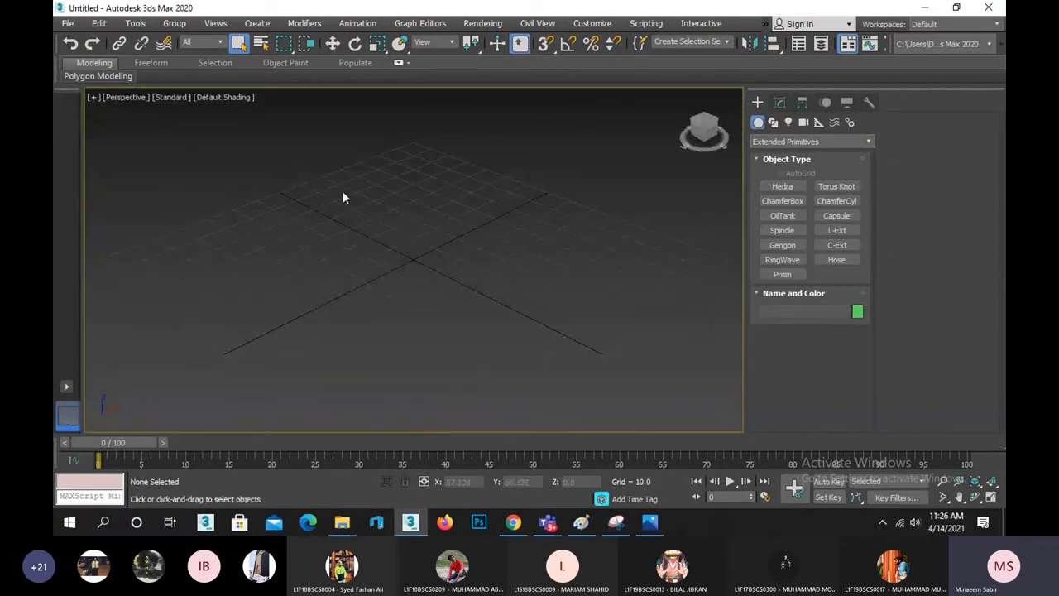
middle_click_drag(397, 243, 374, 258)
left_click(836, 215)
left_click_drag(369, 307, 392, 318)
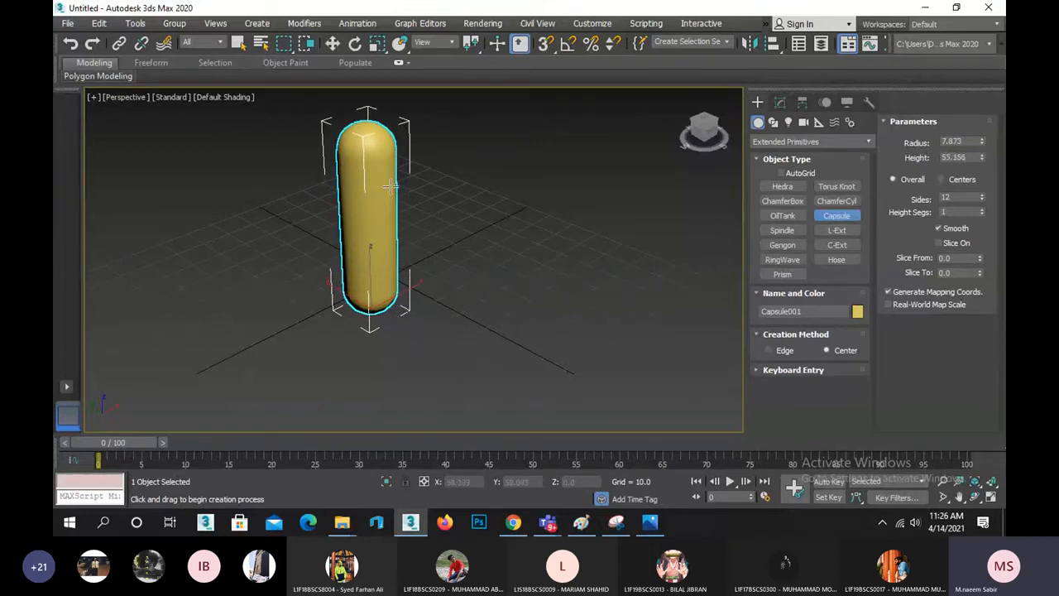
left_click(387, 174)
right_click(389, 237)
middle_click_drag(381, 193, 412, 214)
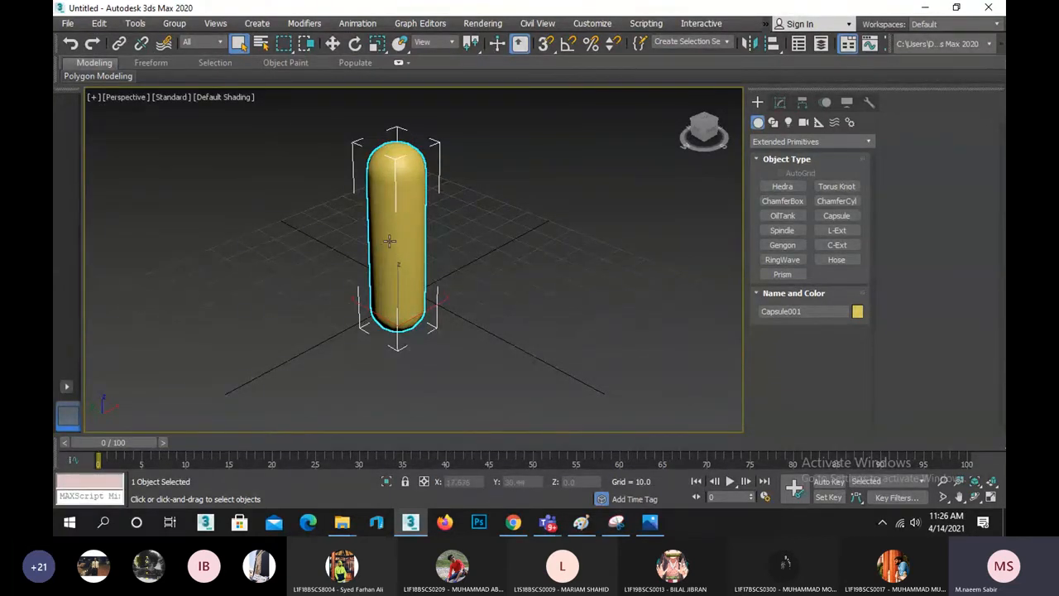
Create a standard-primitive cylinder with a radius of about 7.3 to the right of the capsule.
left_click(807, 141)
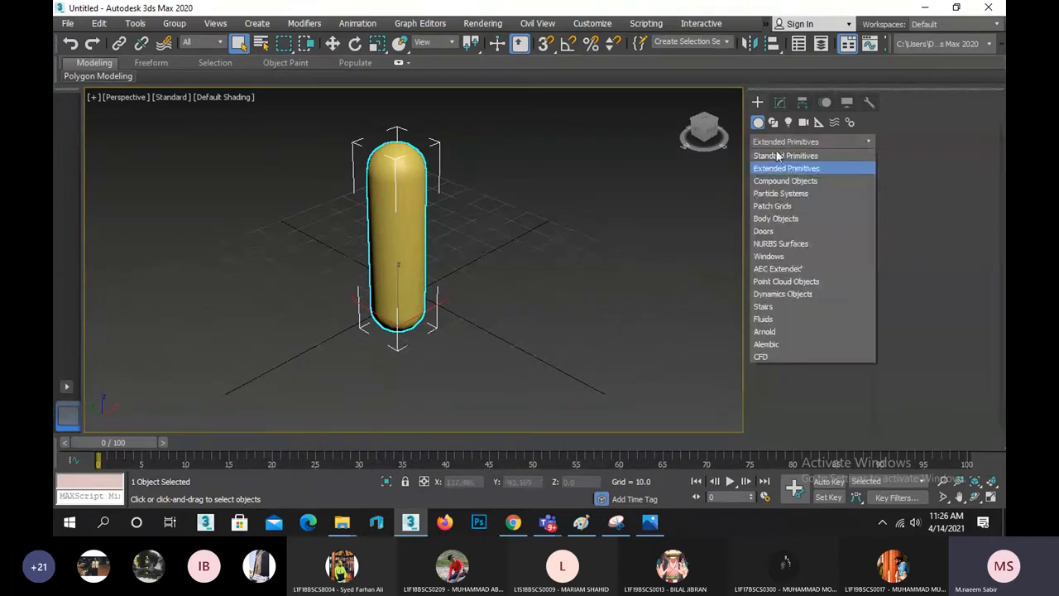
left_click(786, 156)
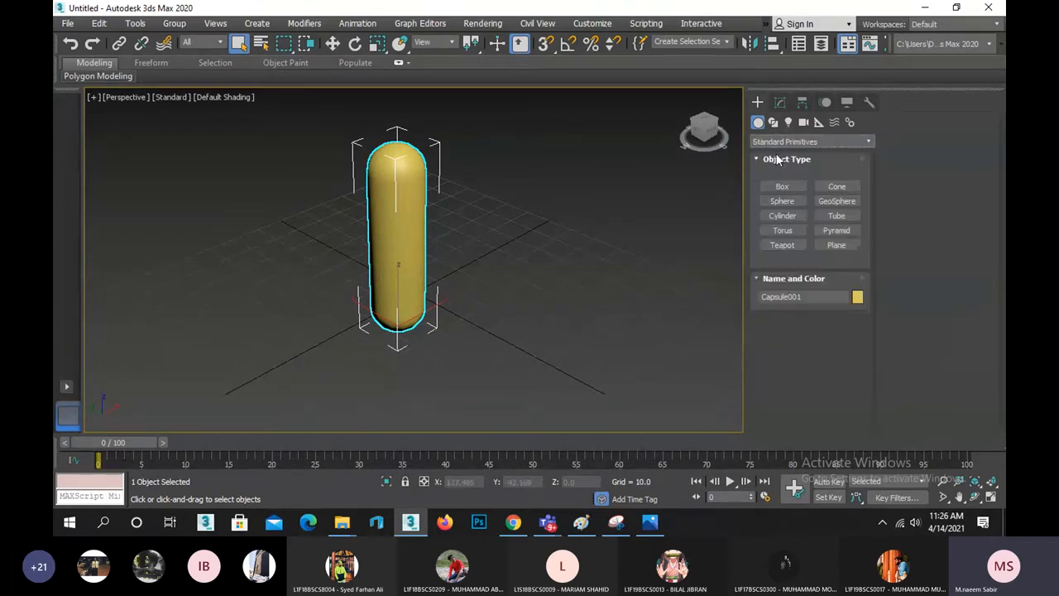
left_click(796, 215)
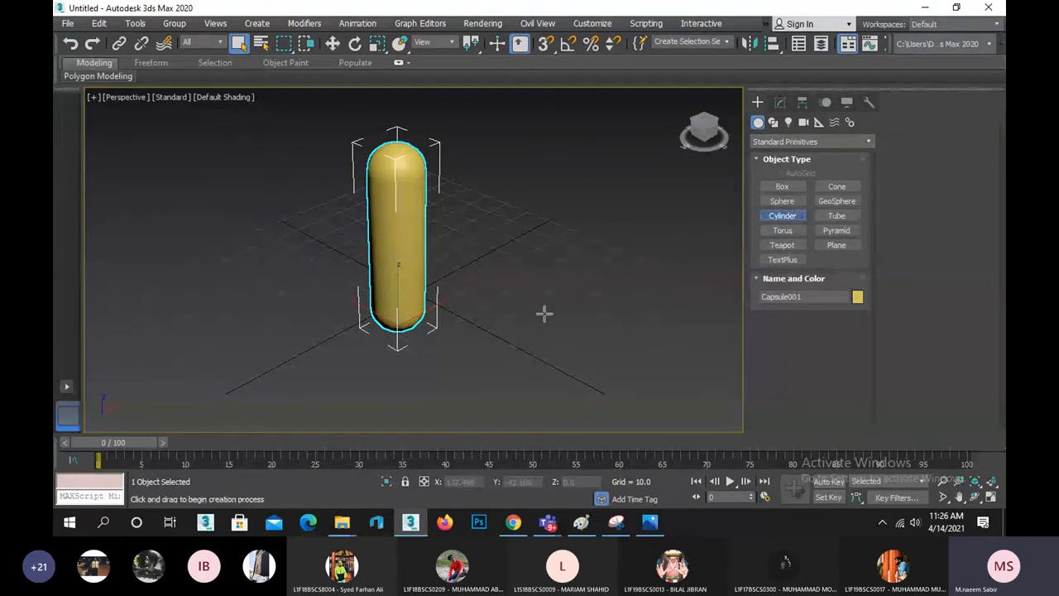
left_click_drag(547, 314, 571, 313)
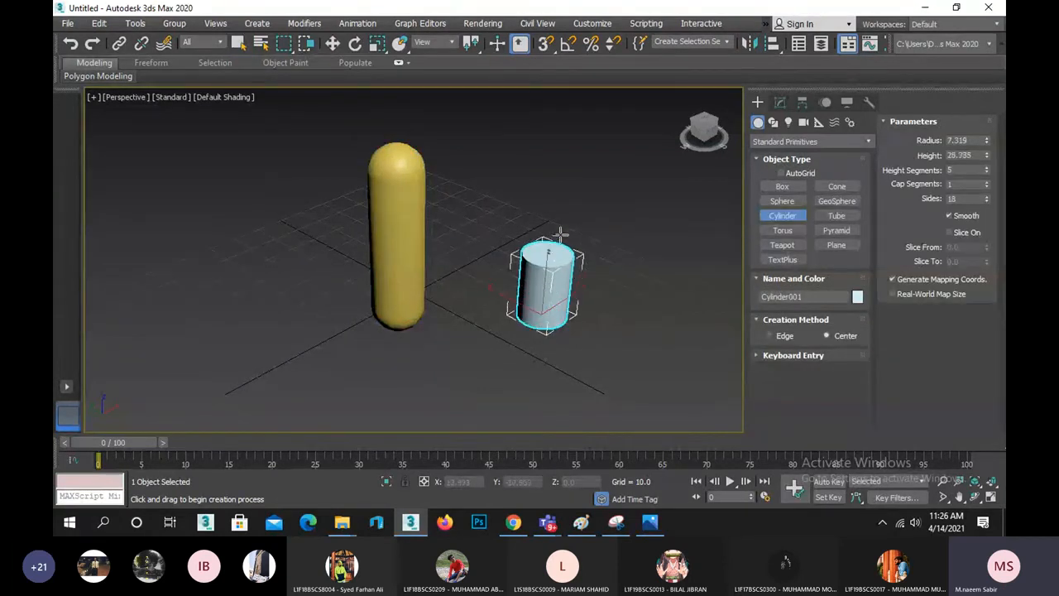
left_click(560, 203)
right_click(560, 213)
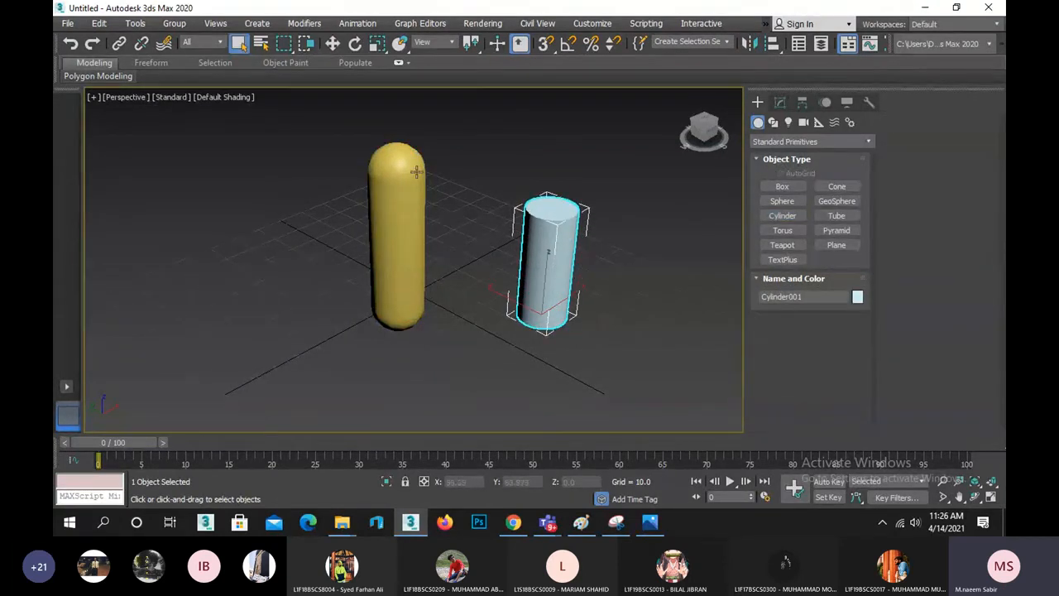
Create a box about 39 long, 24 wide and 35 high left of the capsule, and move it to the far side of the cylinder.
middle_click_drag(402, 161, 410, 166)
scroll(410, 166, "up", 4)
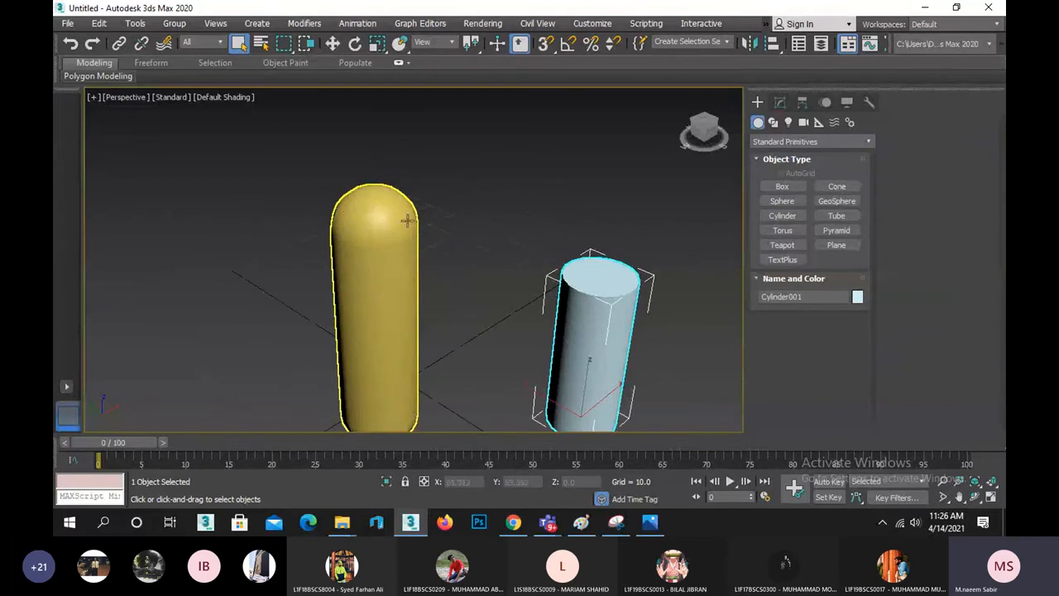
scroll(380, 227, "down", 5)
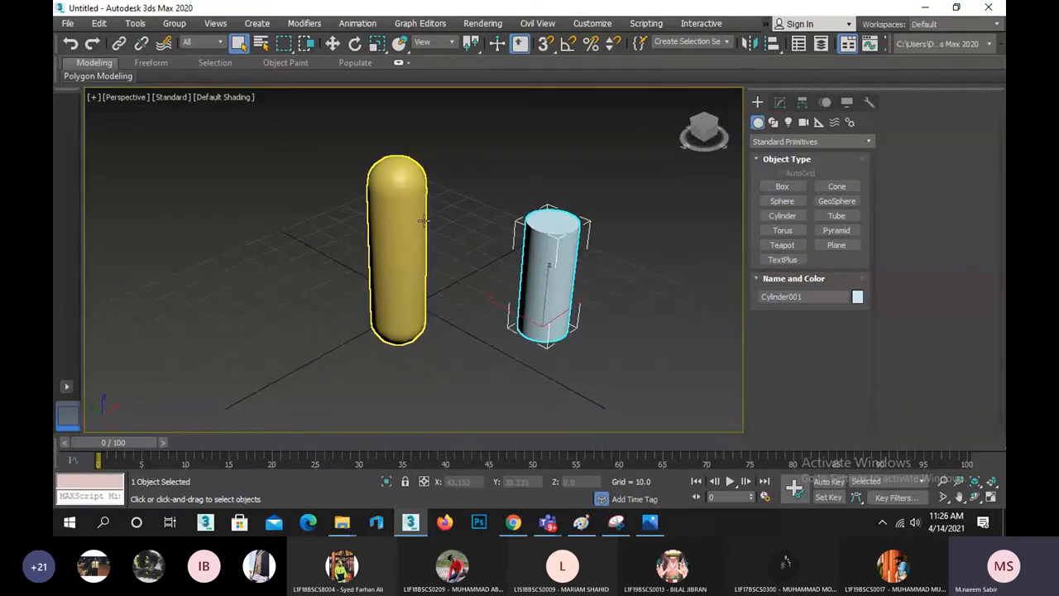
left_click(782, 187)
left_click_drag(179, 297, 316, 315)
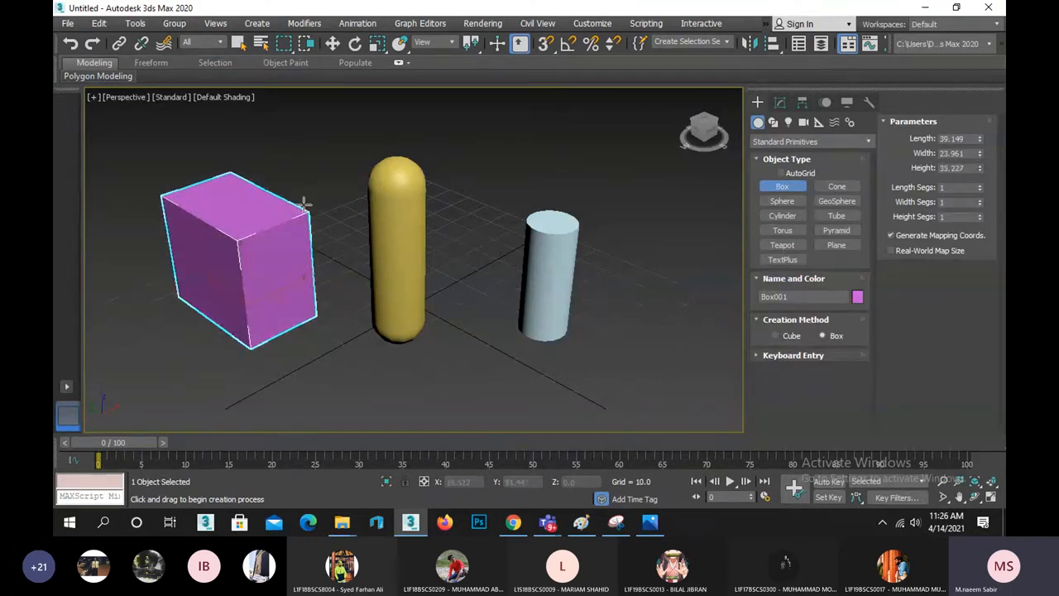
left_click(304, 204)
right_click(289, 224)
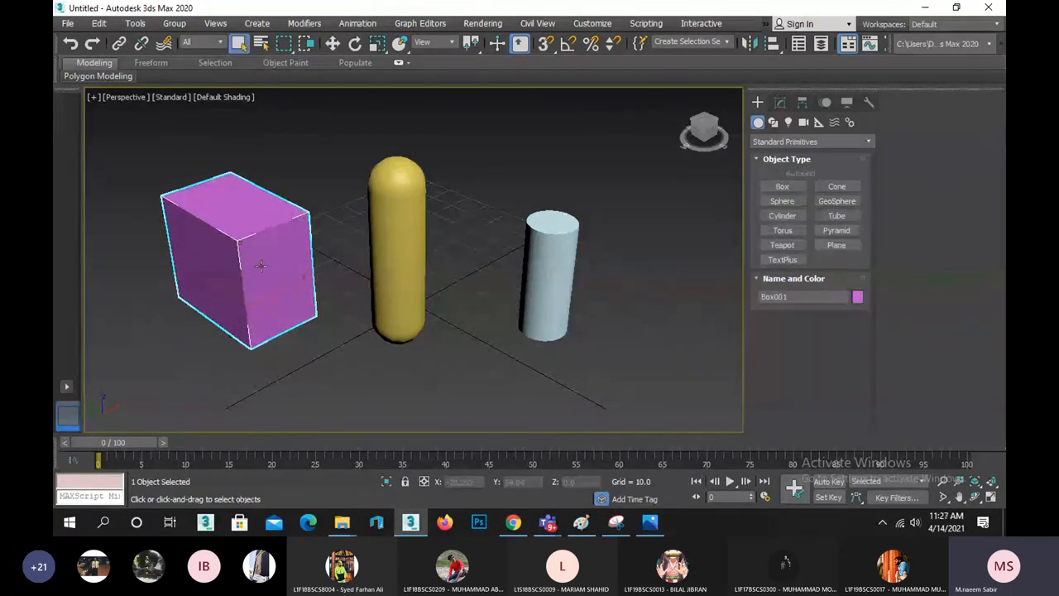
key("w")
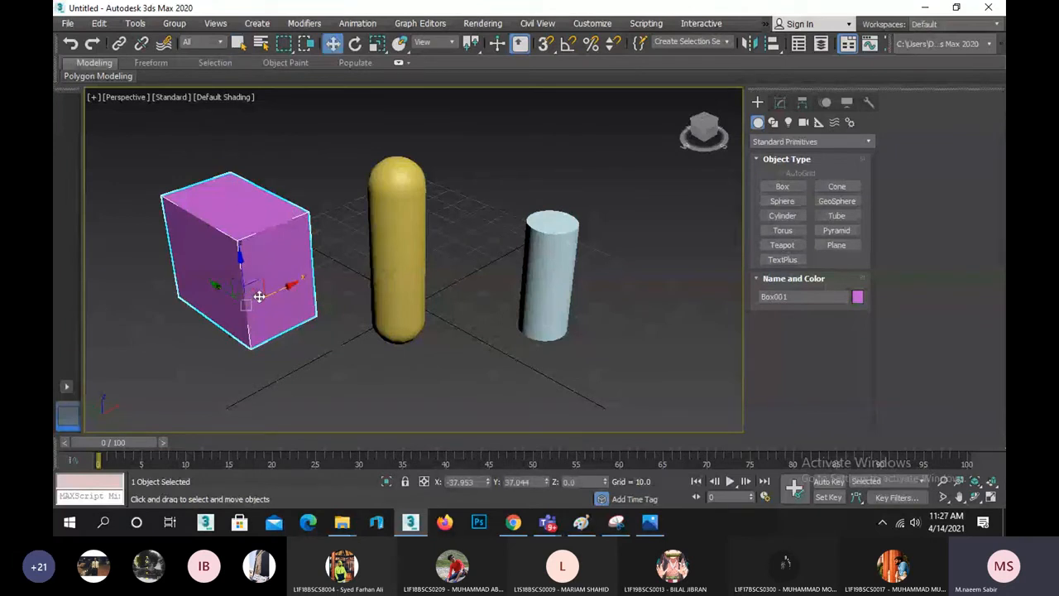
left_click_drag(253, 295, 666, 335)
Create a chamfer box about 36.5 × 25.8 × 32.1 with a fillet of about 5.6 left of the capsule and open its parameters for modification.
left_click(778, 144)
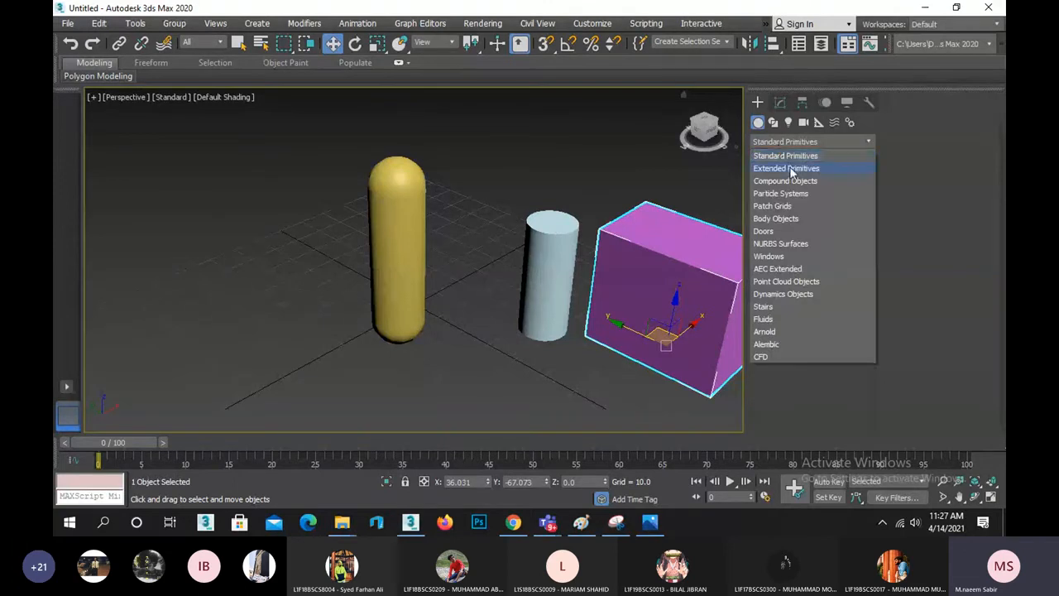
left_click(782, 168)
left_click(782, 201)
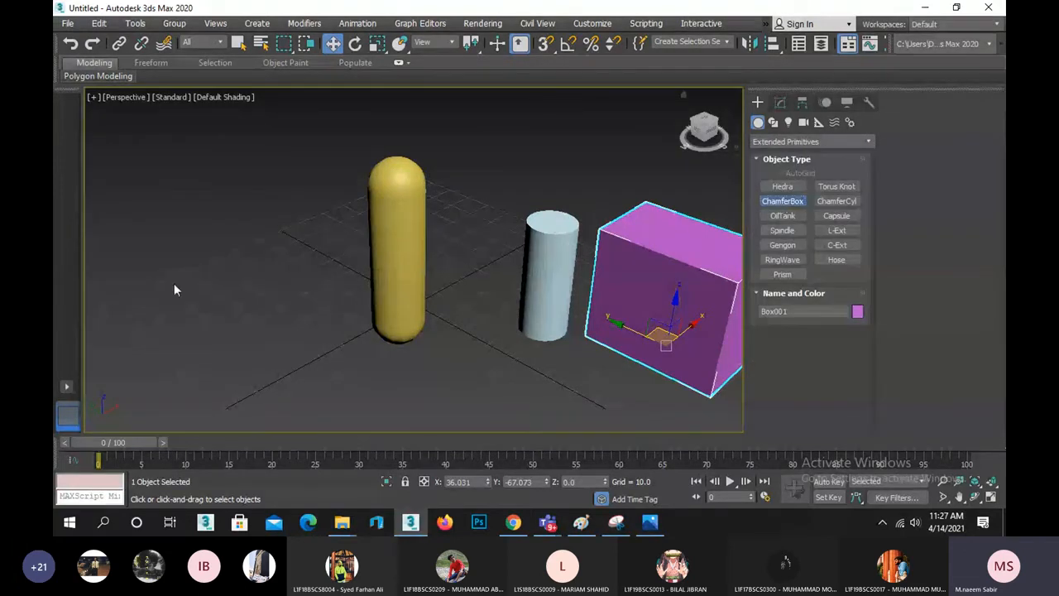
left_click_drag(186, 324, 320, 339)
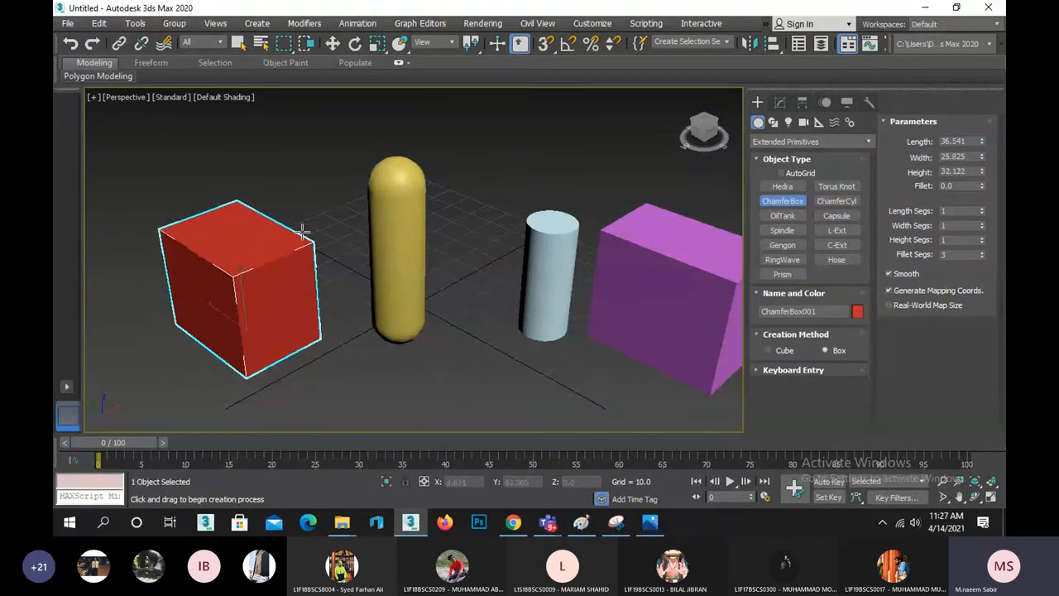
left_click(303, 232)
left_click(290, 270)
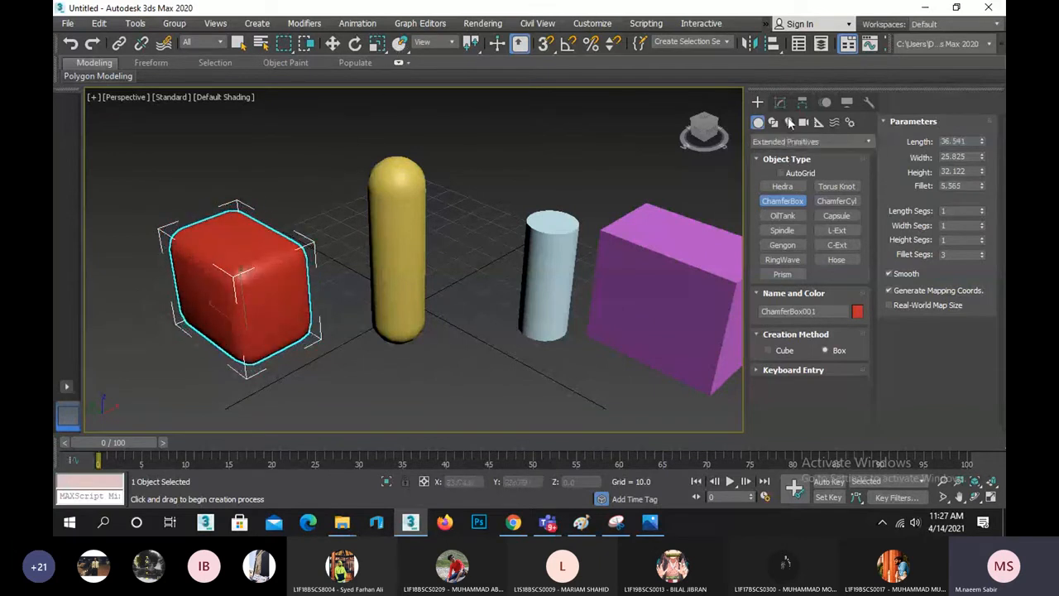
left_click(780, 102)
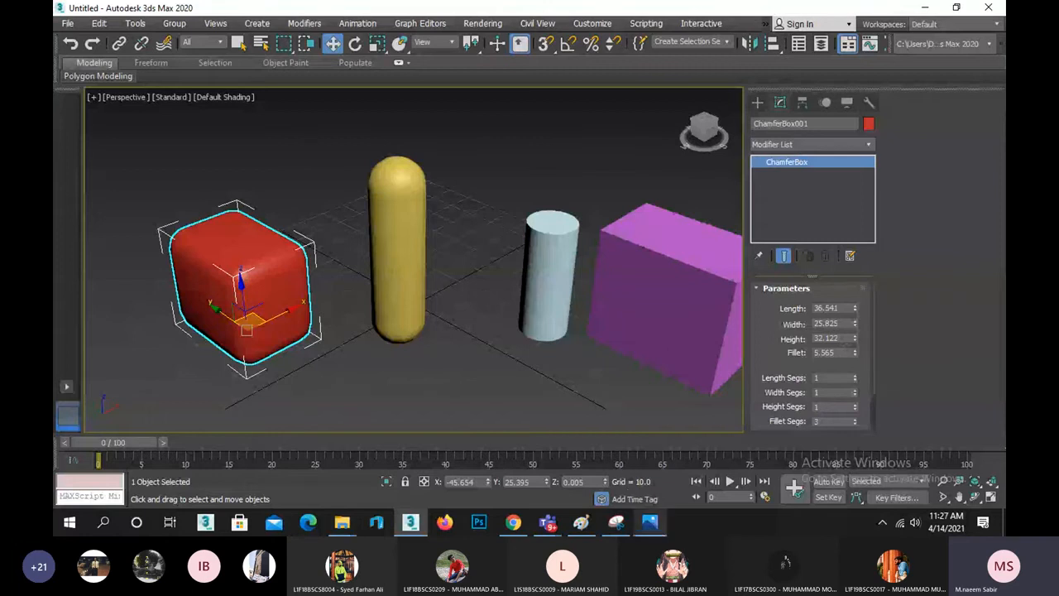
Switch to Paint, circle the sharp and beveled corners in red, and draw a beveled profile line between them.
left_click(582, 522)
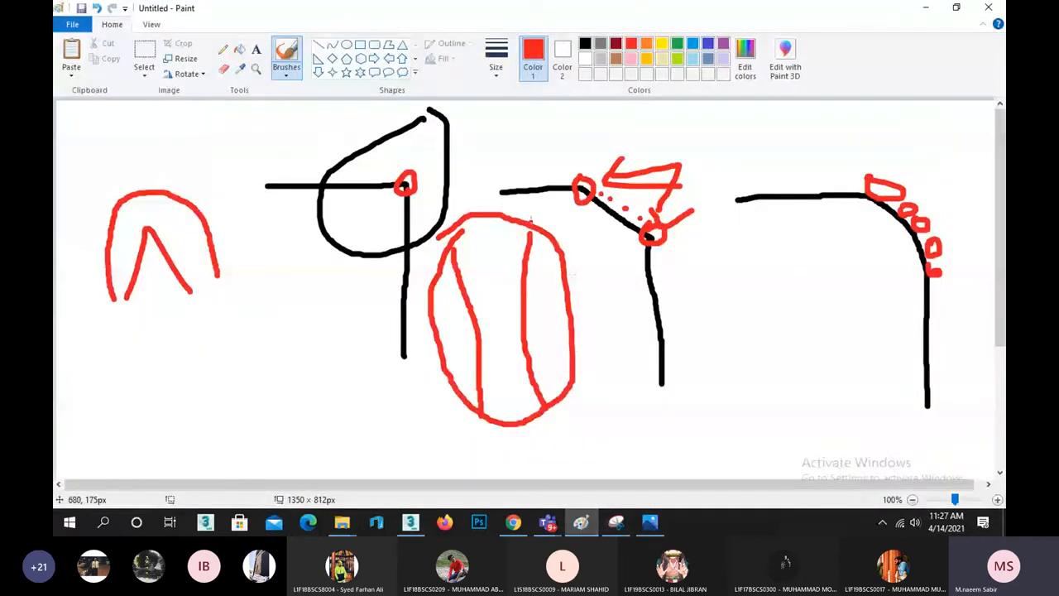
mouse_move(406, 182)
left_mouse_down()
mouse_move(394, 170)
mouse_move(424, 203)
mouse_move(378, 153)
left_mouse_up()
mouse_move(556, 203)
left_mouse_down()
mouse_move(608, 240)
mouse_move(617, 345)
left_mouse_up()
mouse_move(571, 226)
left_mouse_down()
mouse_move(550, 206)
mouse_move(471, 203)
left_mouse_up()
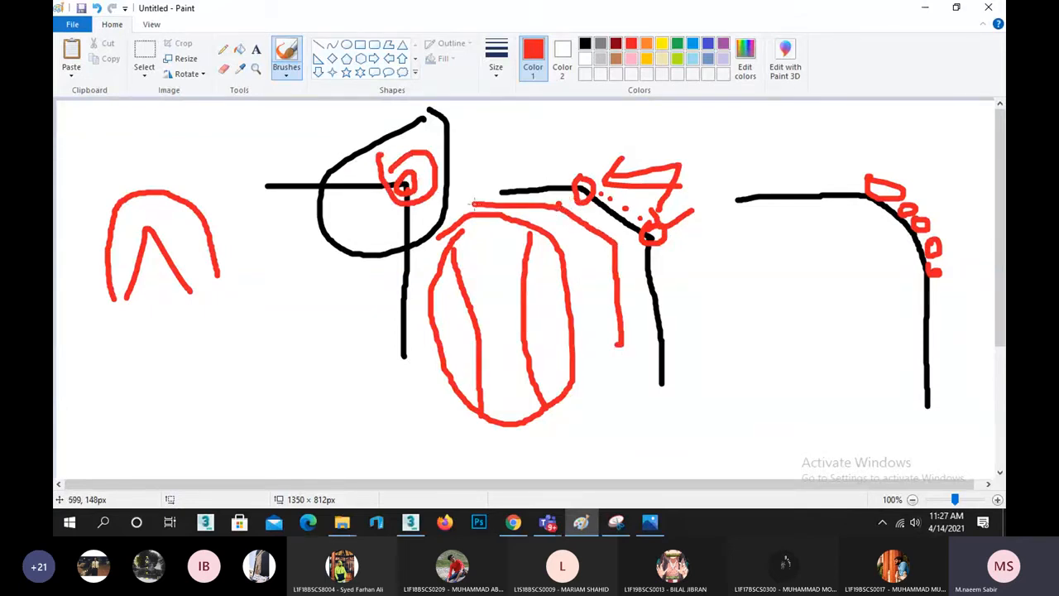
mouse_move(553, 187)
left_mouse_down()
mouse_move(550, 162)
mouse_move(727, 223)
mouse_move(530, 230)
left_mouse_up()
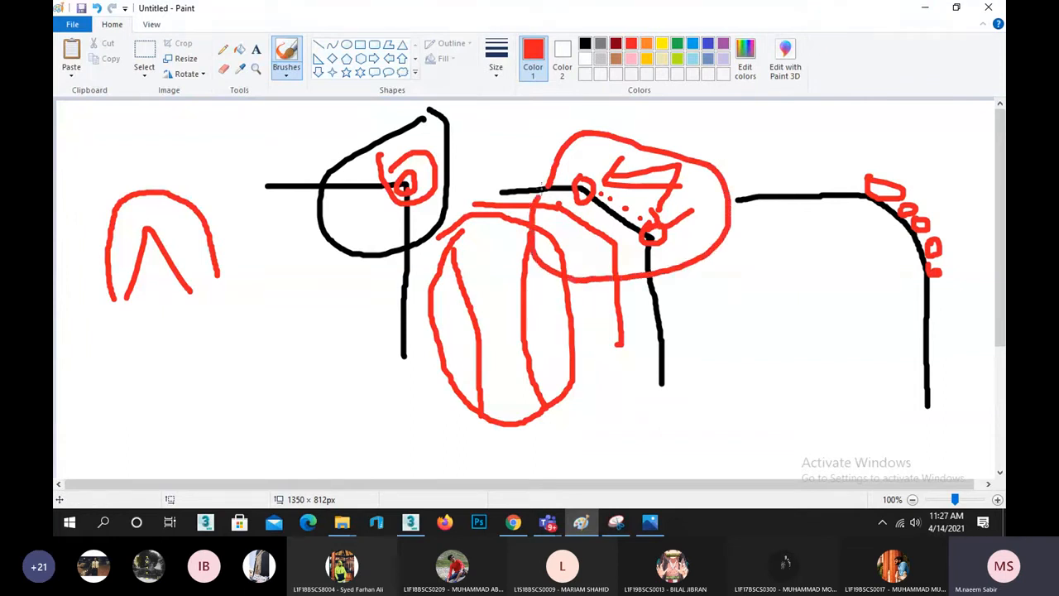
Switch back to 3ds Max, set the chamfer box's fillet to 5.342, and display edged faces in the viewport.
left_click(925, 7)
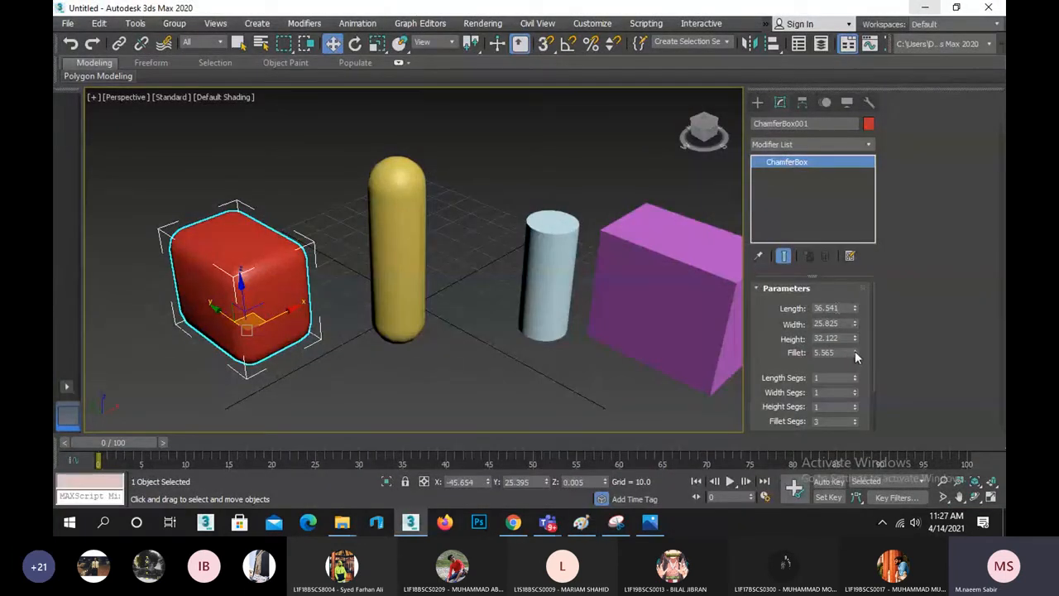
left_click_drag(857, 351, 907, 361)
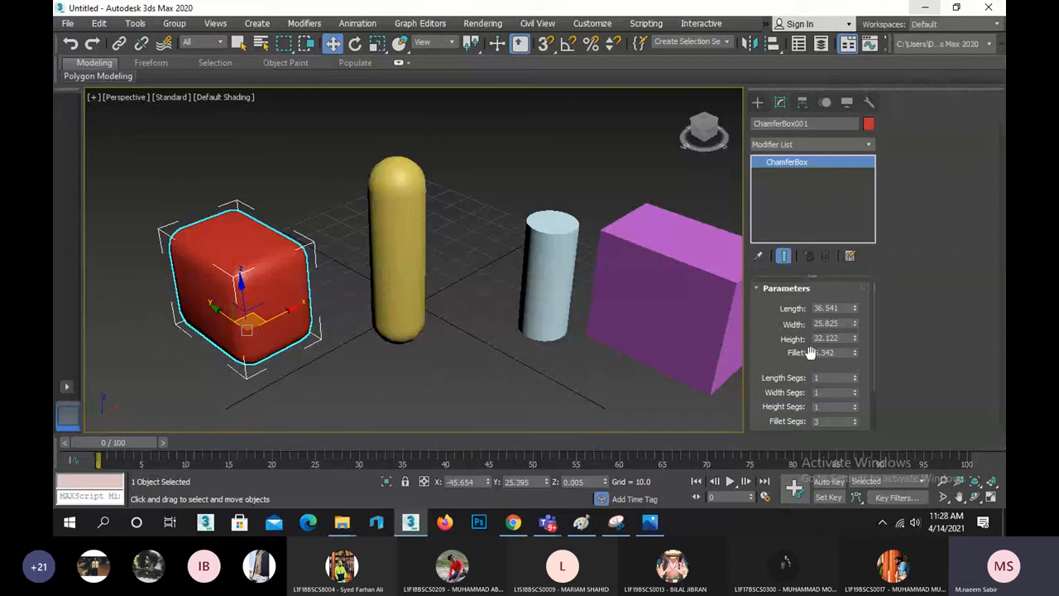
key("F4")
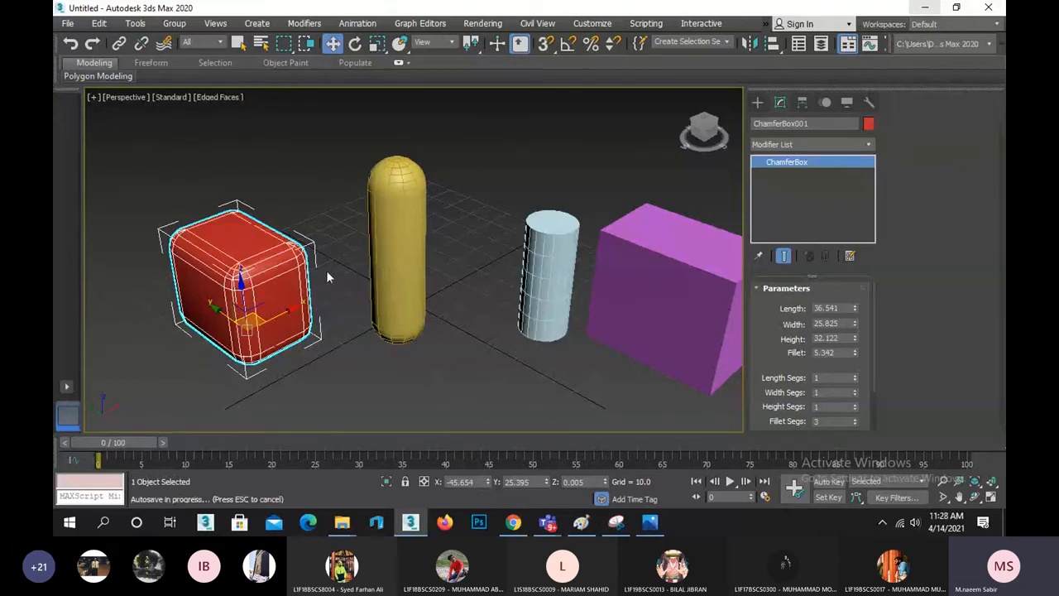
scroll(326, 270, "up", 5)
middle_click_drag(268, 300, 486, 268)
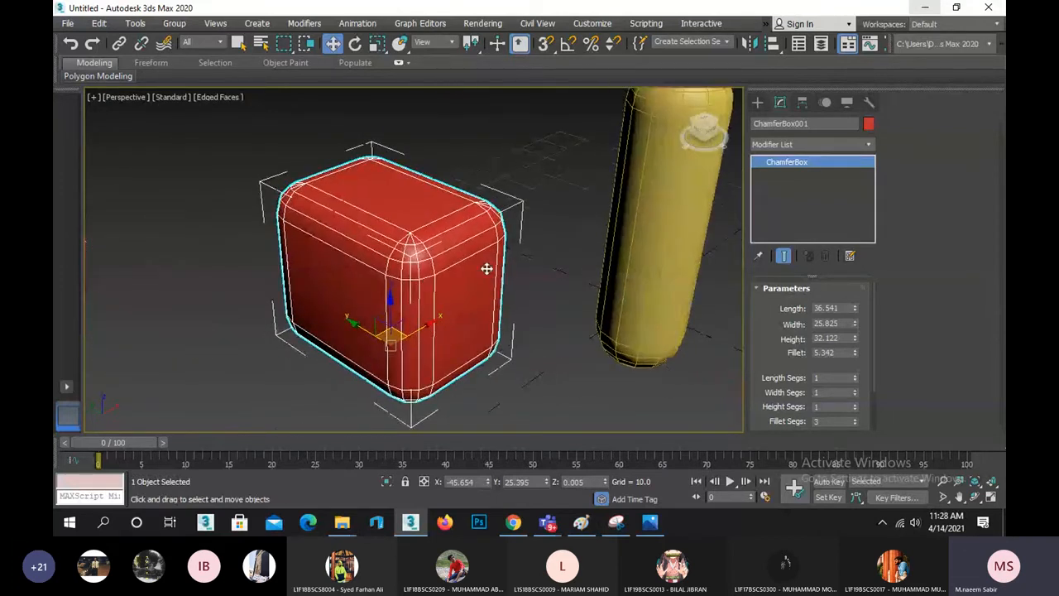
scroll(487, 268, "up", 2)
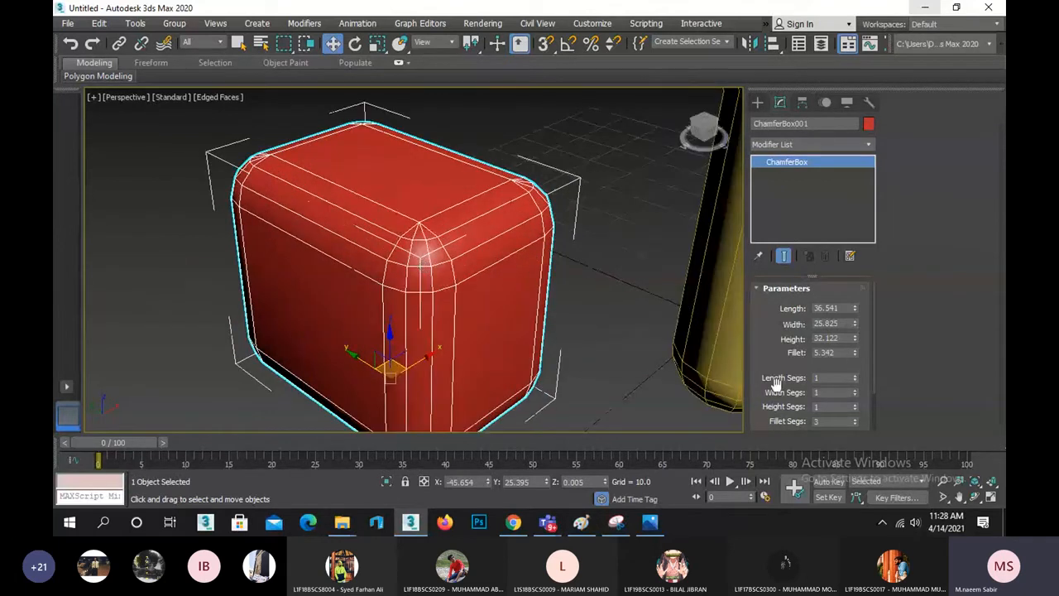
Reduce the chamfer box's fillet segments to 1.
left_click_drag(783, 357, 783, 325)
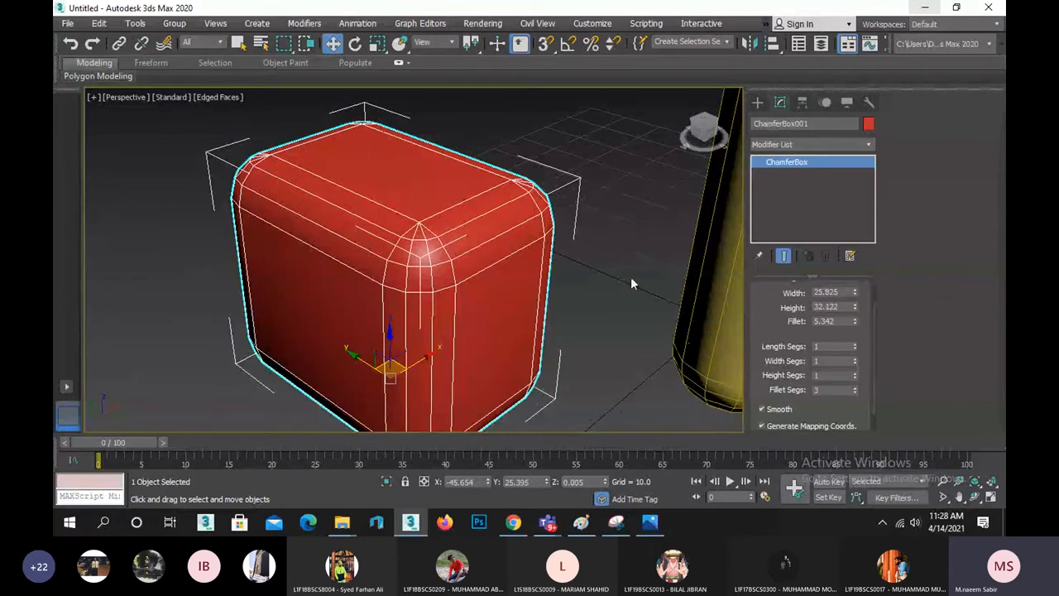
left_click(854, 392)
left_click(854, 392)
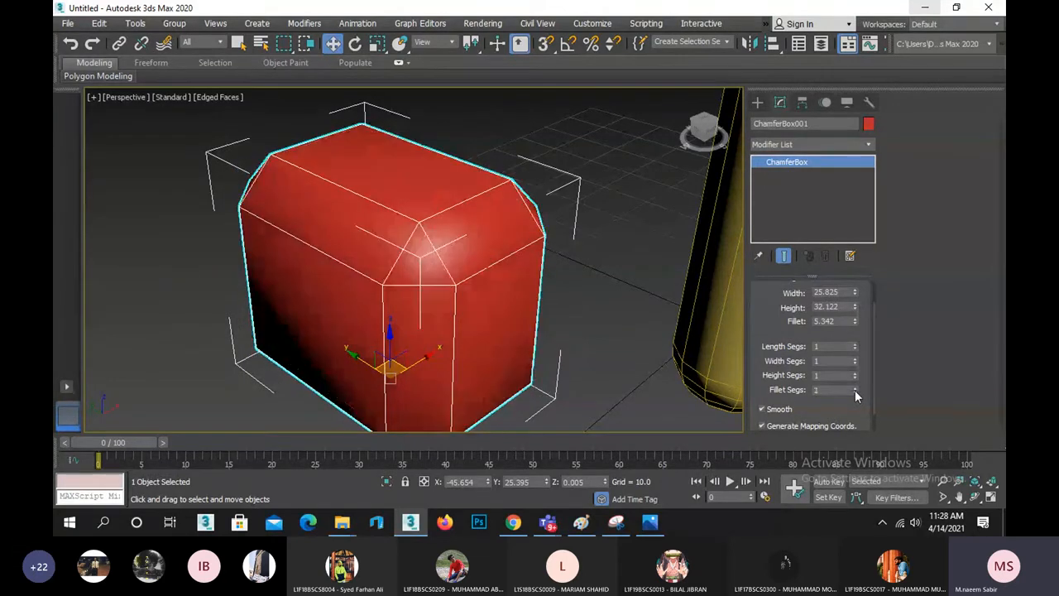
middle_click_drag(466, 231, 400, 214)
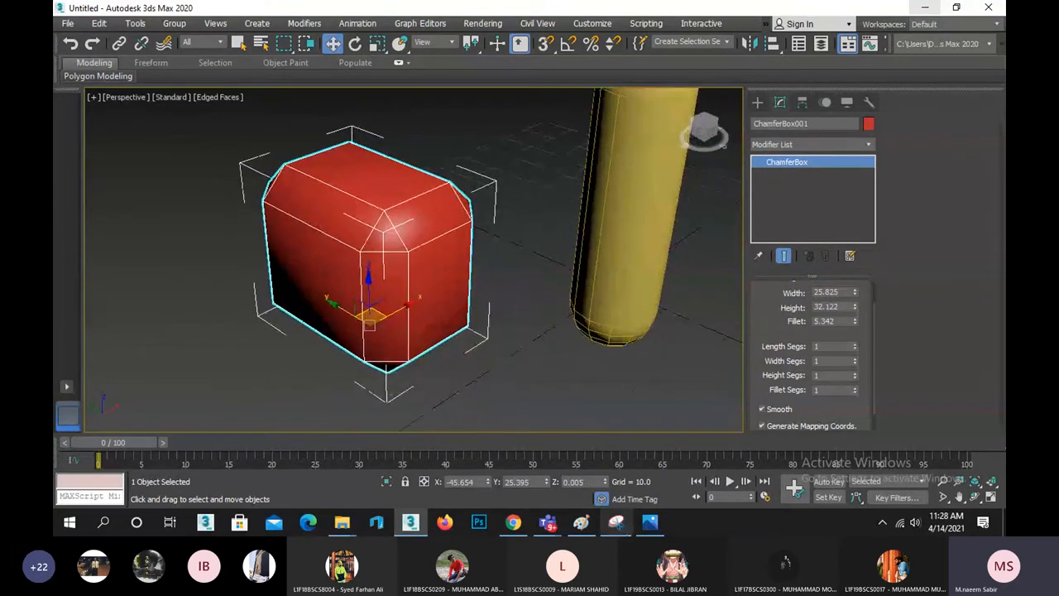
Switch to Paint and sketch a red beveled corner profile beside a rounded one in the lower-left blank area.
mouse_move(584, 527)
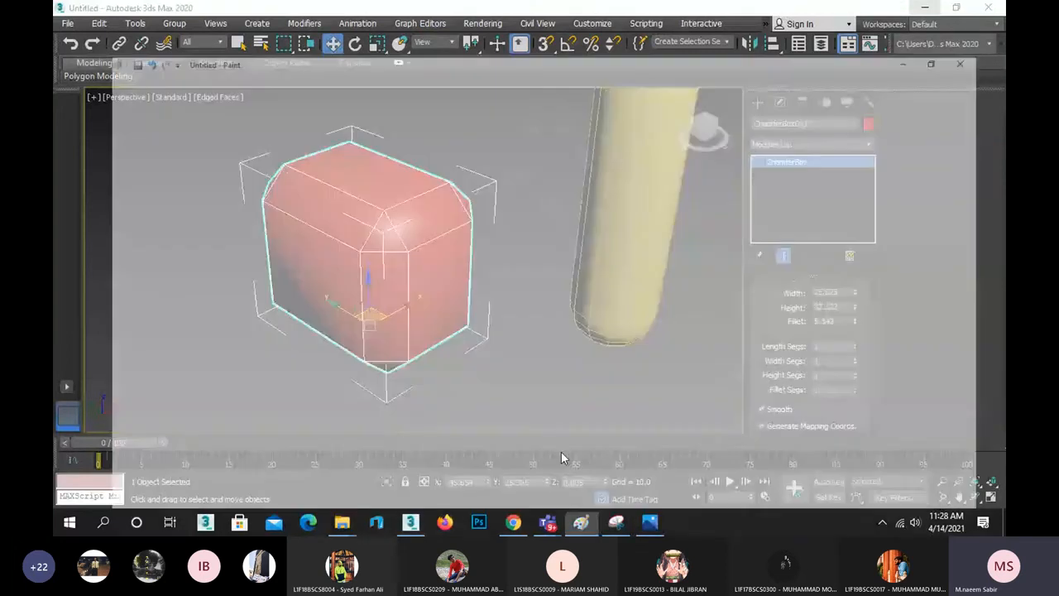
left_click(561, 451)
mouse_move(118, 349)
left_mouse_down()
mouse_move(212, 350)
mouse_move(269, 399)
mouse_move(277, 463)
left_mouse_up()
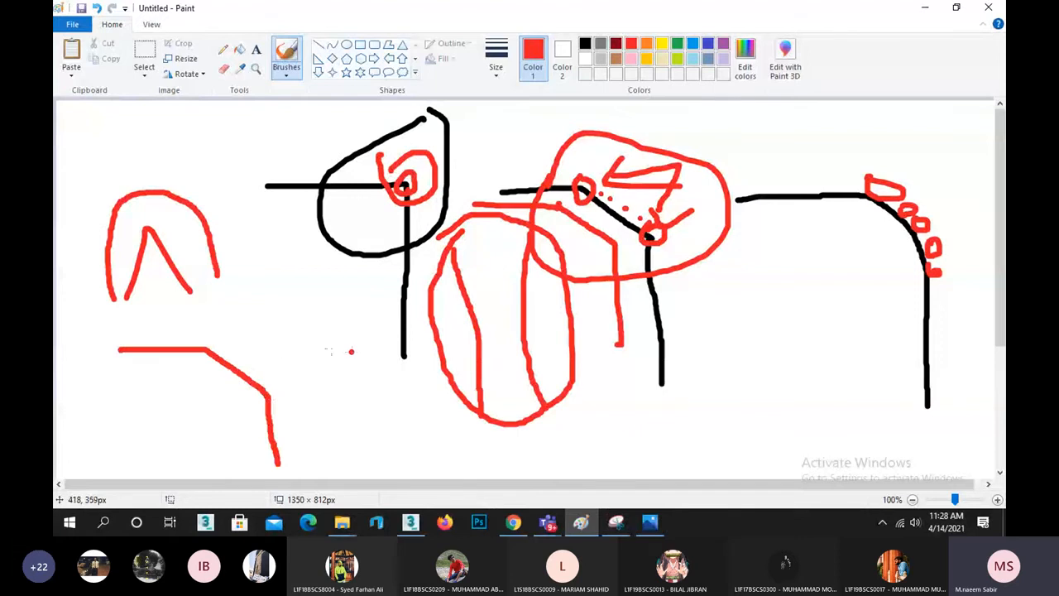
mouse_move(259, 351)
left_mouse_down()
mouse_move(280, 349)
mouse_move(318, 373)
mouse_move(326, 422)
left_mouse_up()
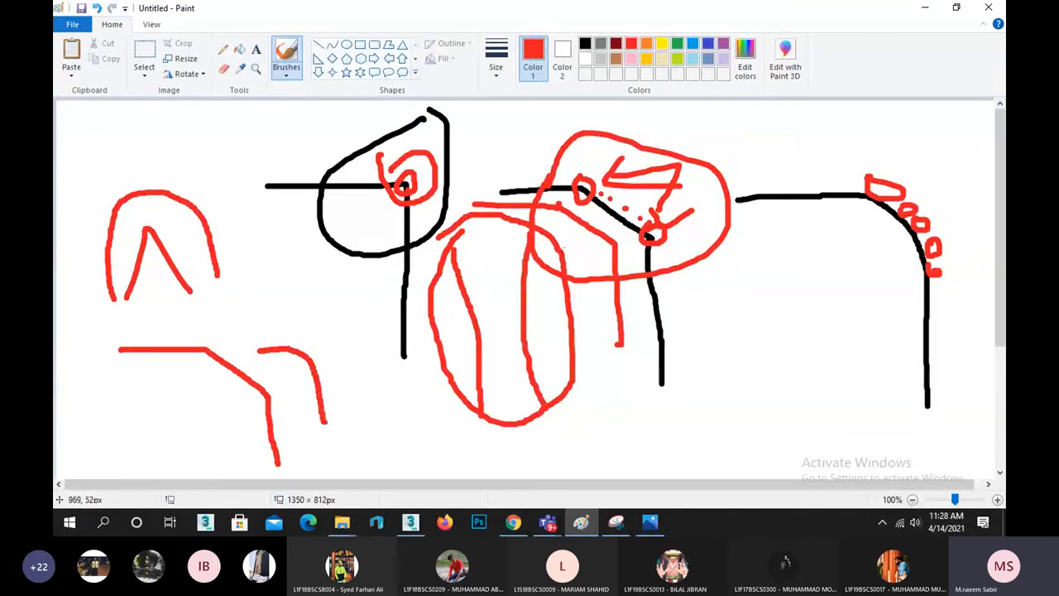
Switch back to 3ds Max and raise the chamfer box's fillet segments to 11.
left_click(931, 8)
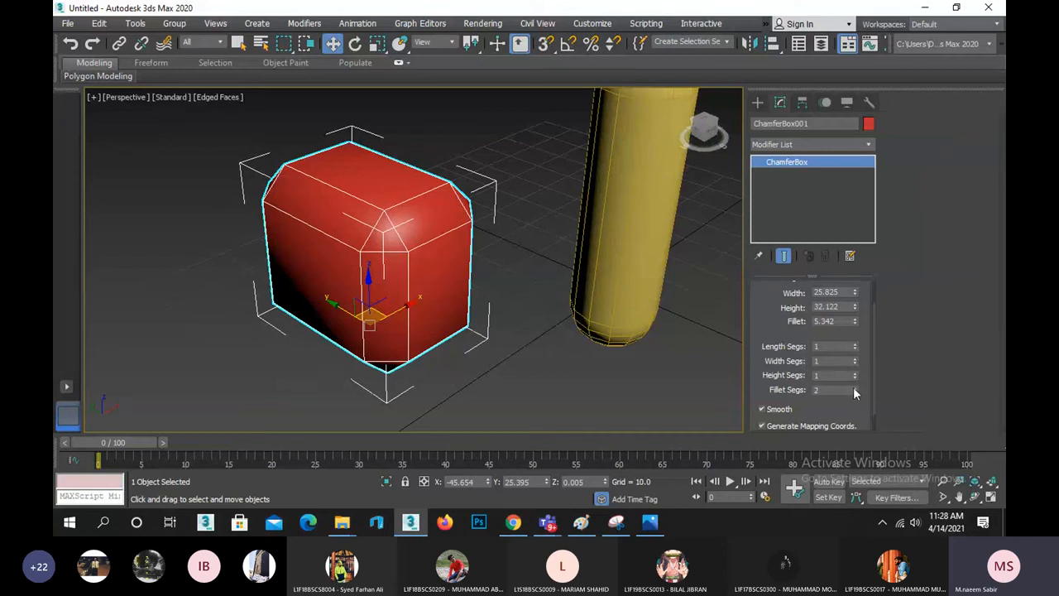
left_click(855, 387)
left_click(854, 387)
left_click(854, 387)
left_click(855, 386)
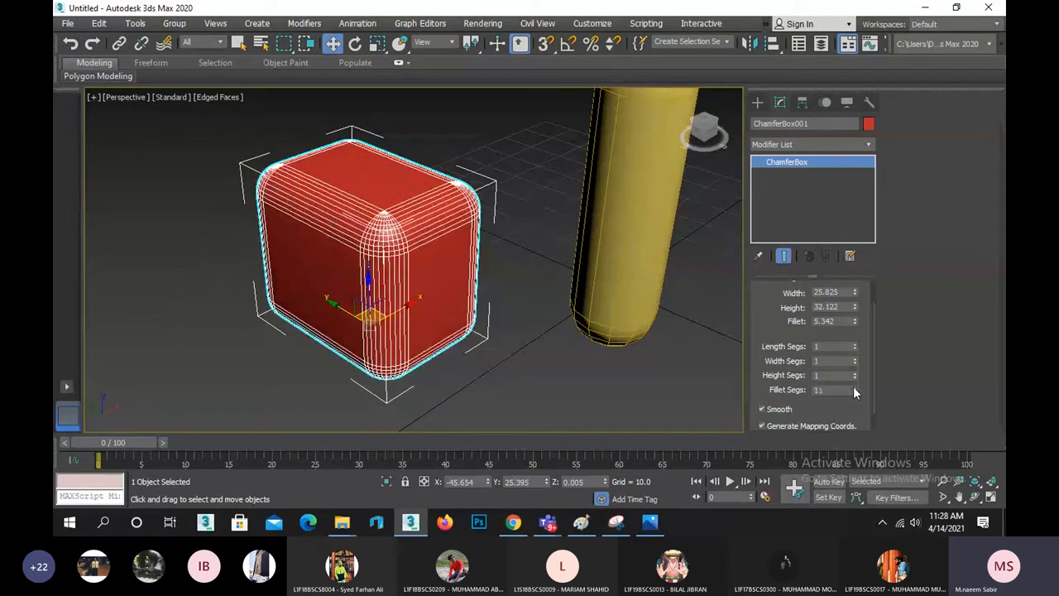
Reset the chamfer box's fillet segments to 1 and delete the capsule, the cylinder and the purple box.
right_click(853, 386)
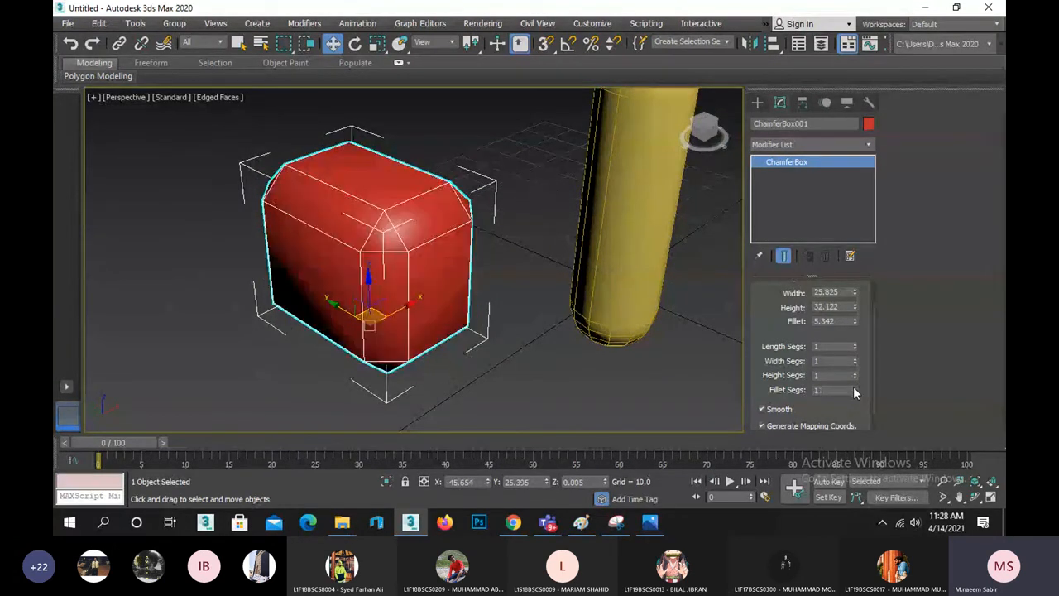
scroll(427, 257, "down", 5)
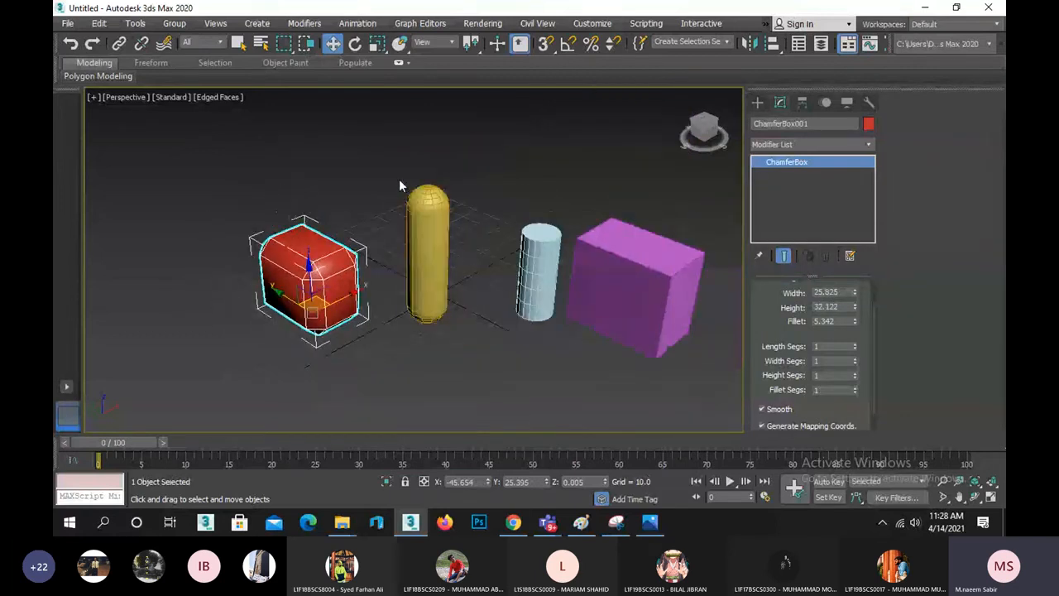
left_click_drag(588, 279, 648, 299)
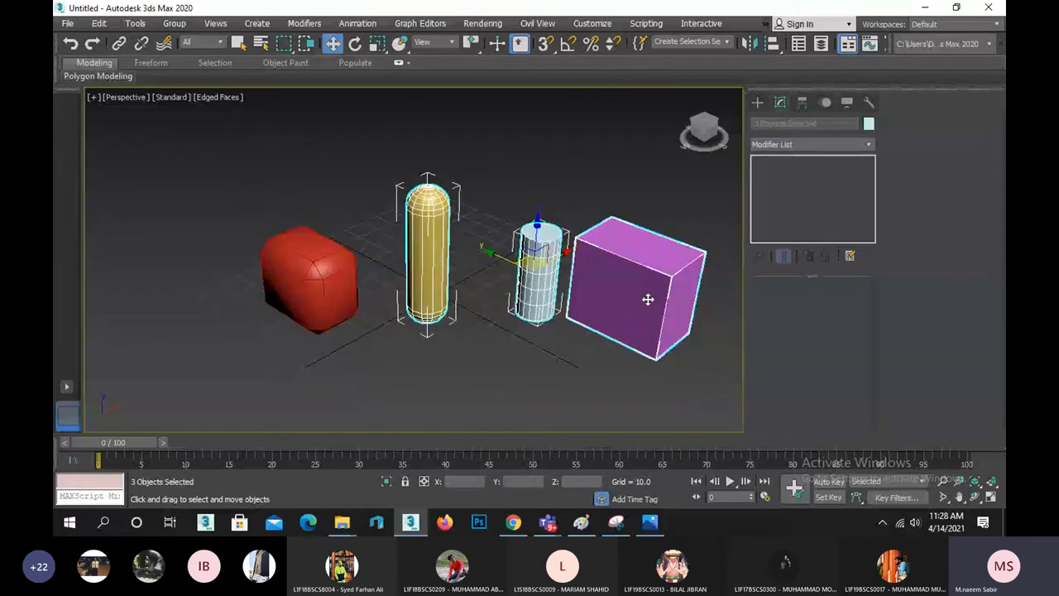
key("Delete")
Move the chamfer box near the grid centre, to about X -4.9 and Y -4.5, and check the T Rex.jpg robot reference.
left_click(308, 302)
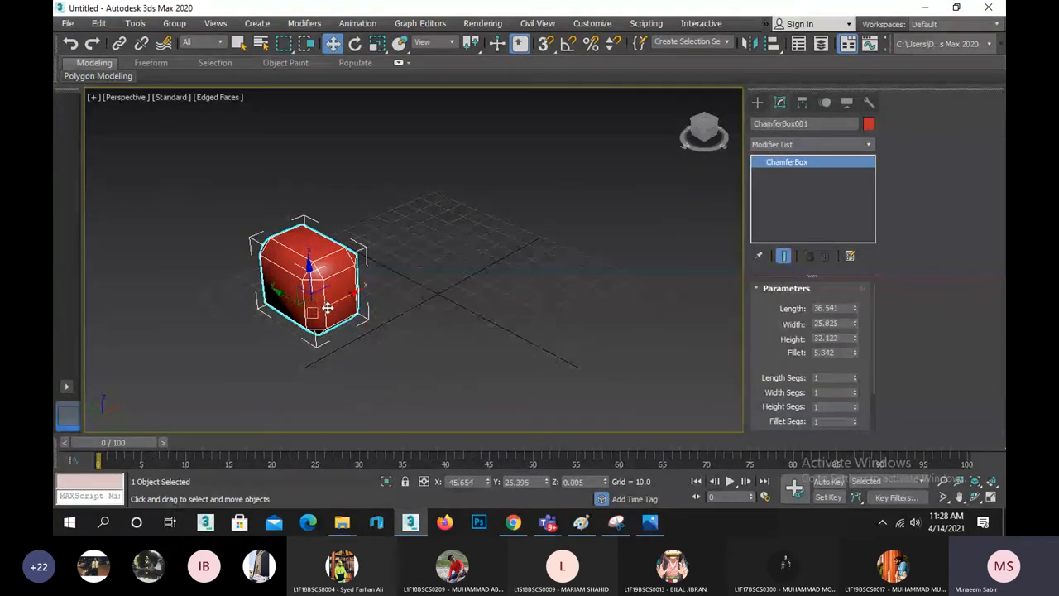
left_click_drag(321, 302, 443, 288)
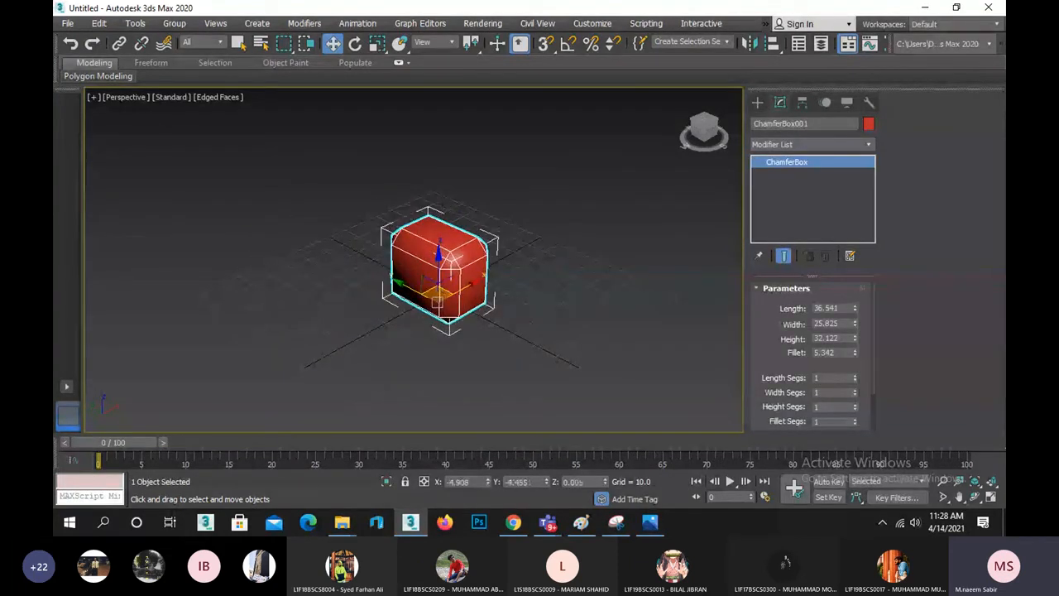
left_click(661, 522)
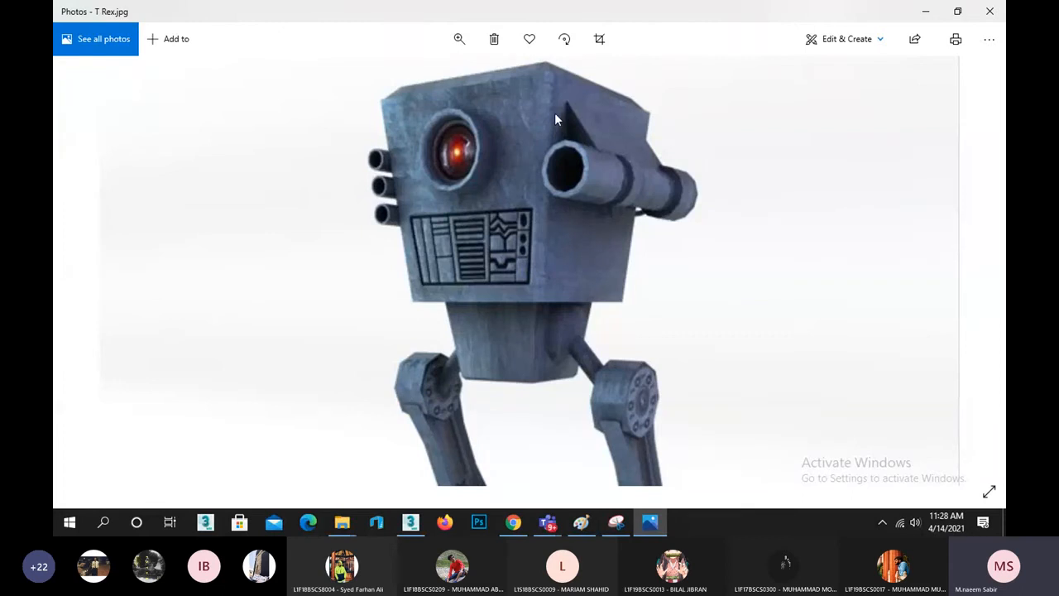
left_click(928, 6)
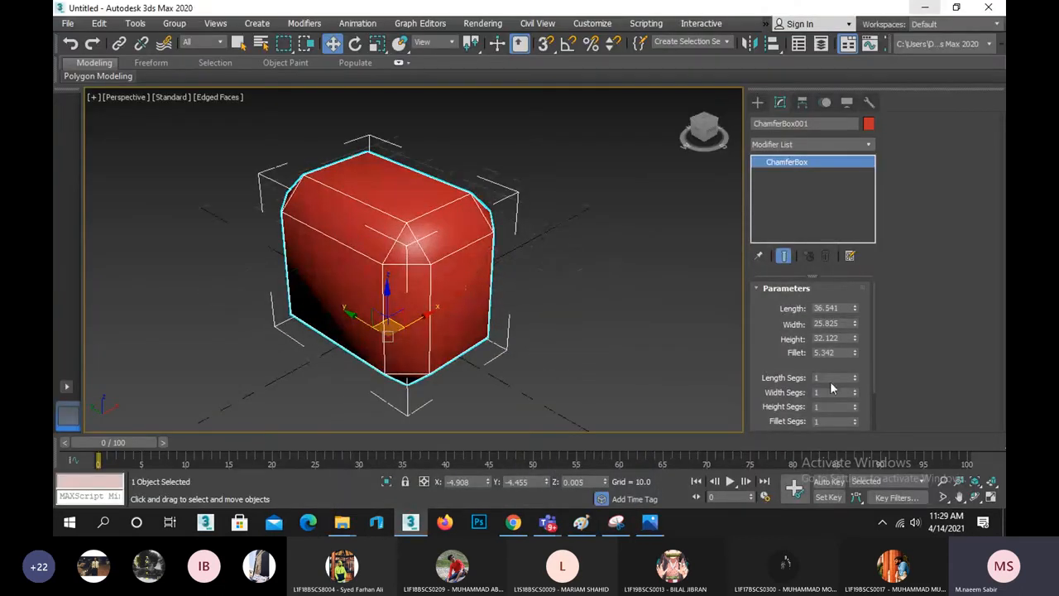
Set the chamfer box's fillet to 3.
double_click(849, 353)
type("3")
key("Return")
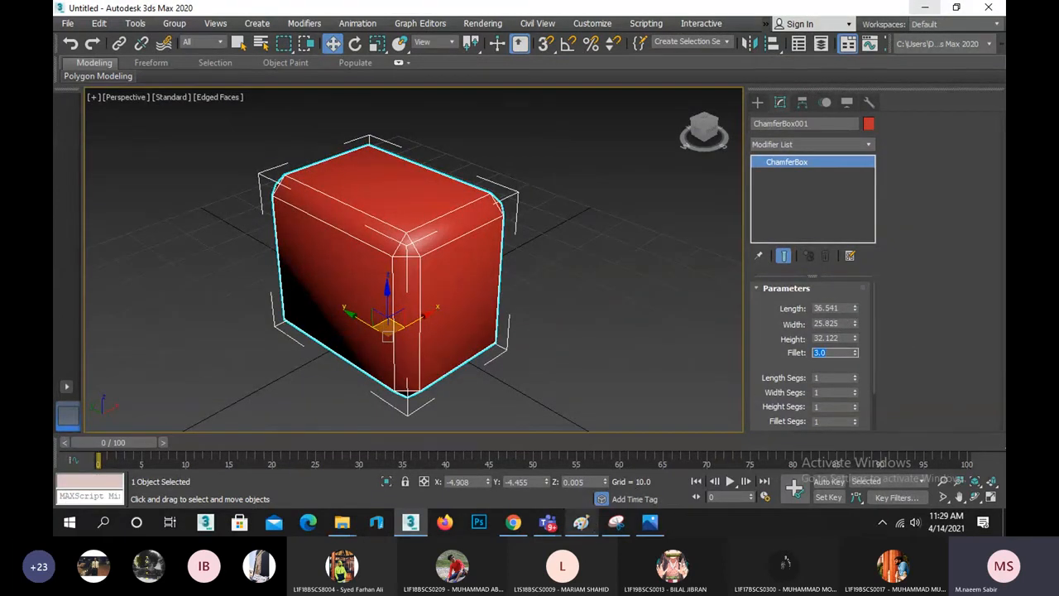
Switch to Snipping Tool to examine the proportions of the annotated robot's body, and return to 3ds Max.
left_click(615, 522)
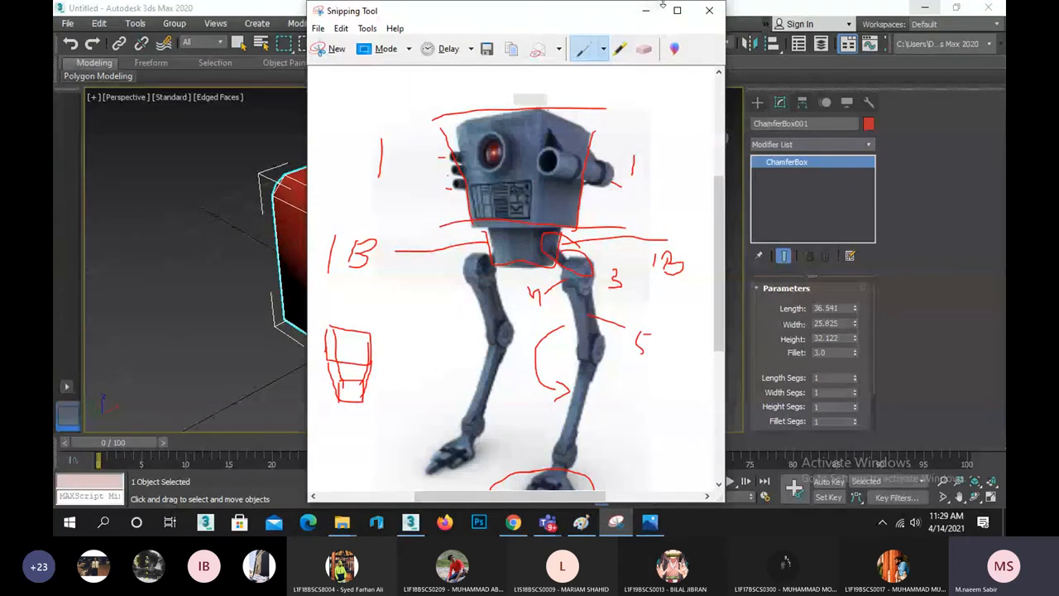
mouse_move(662, 4)
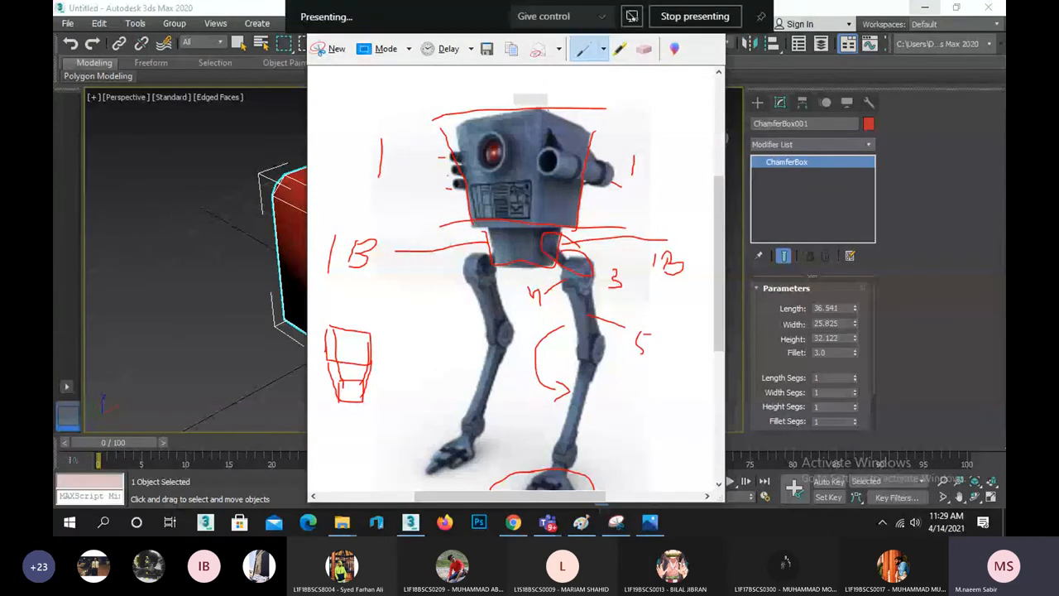
left_click(801, 319)
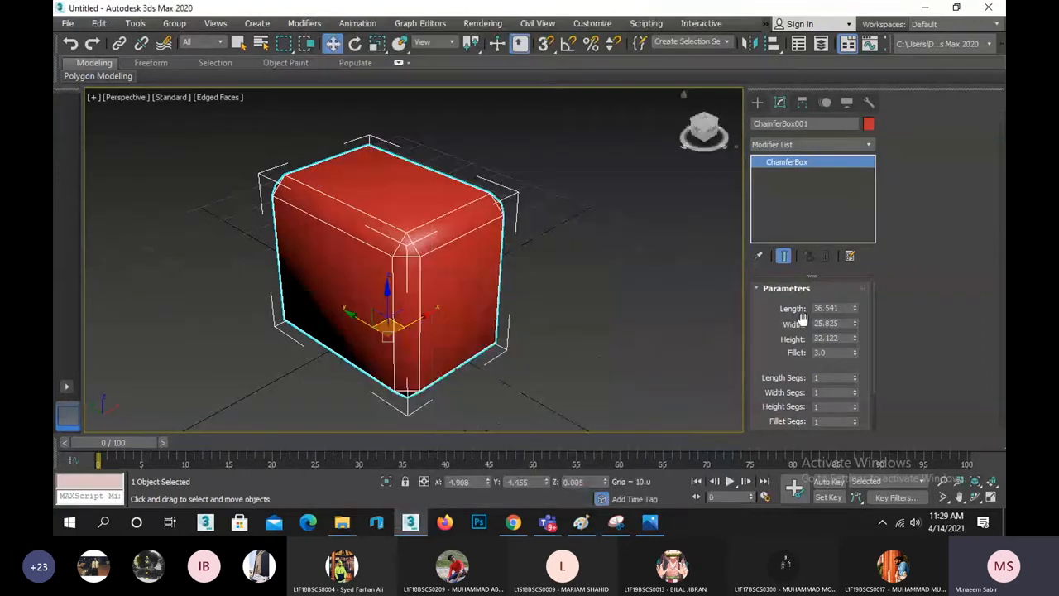
Set the chamfer box's length and width both to 30.
double_click(825, 307)
type("30")
key("Return")
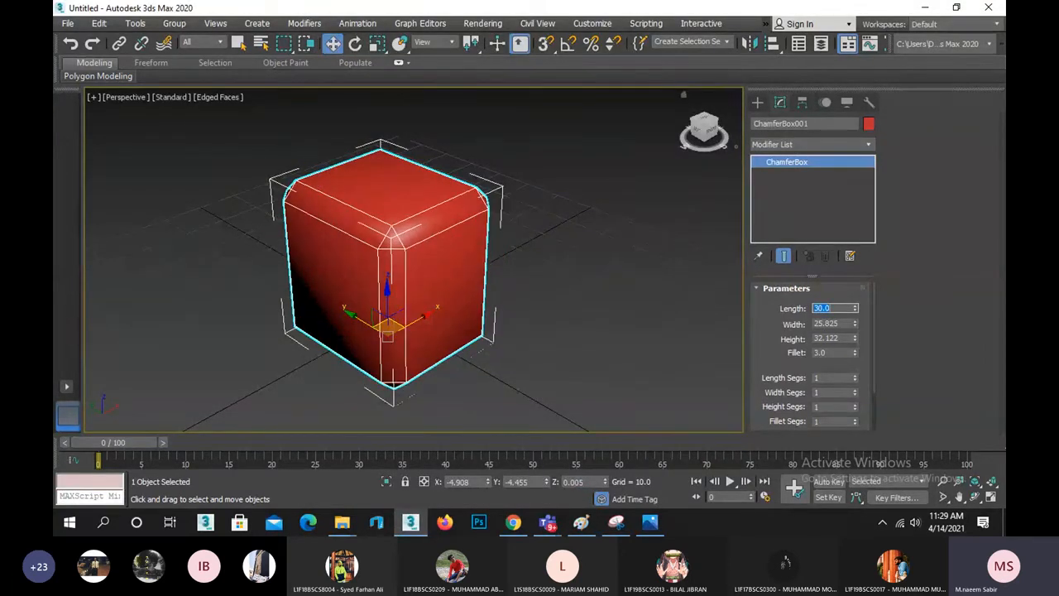
key("Tab")
type("30")
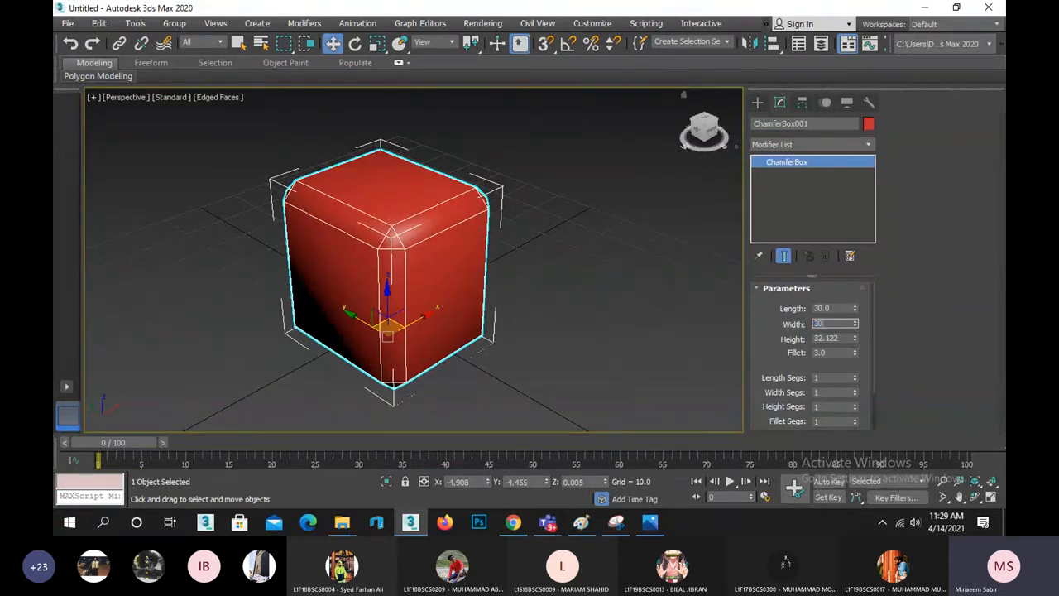
key("Return")
Set the chamfer box's height to 35 and its fillet to 2.
key("Tab")
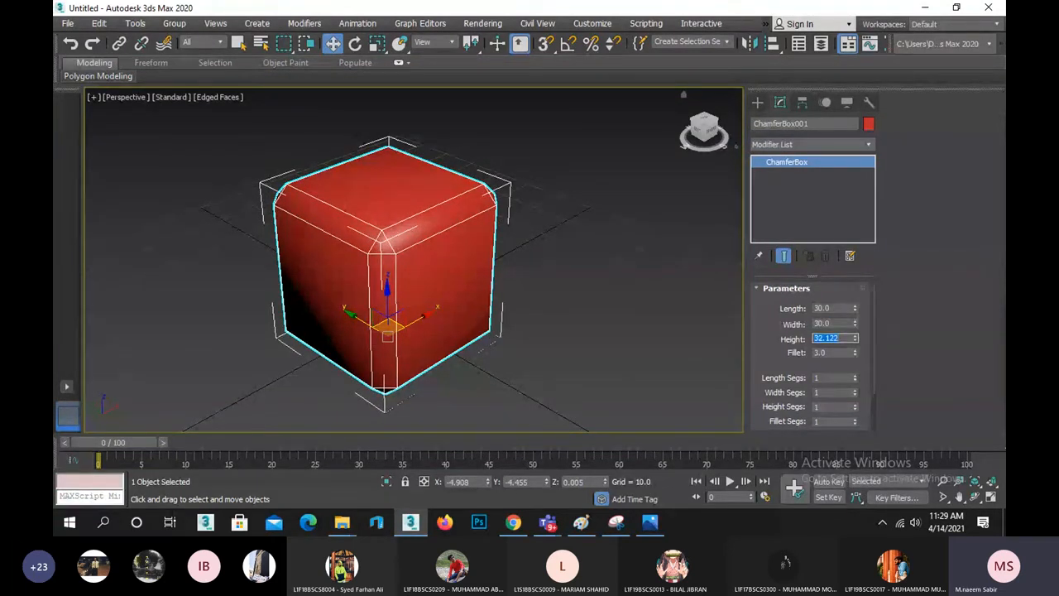
type("50")
key("Return")
type("35")
key("Return")
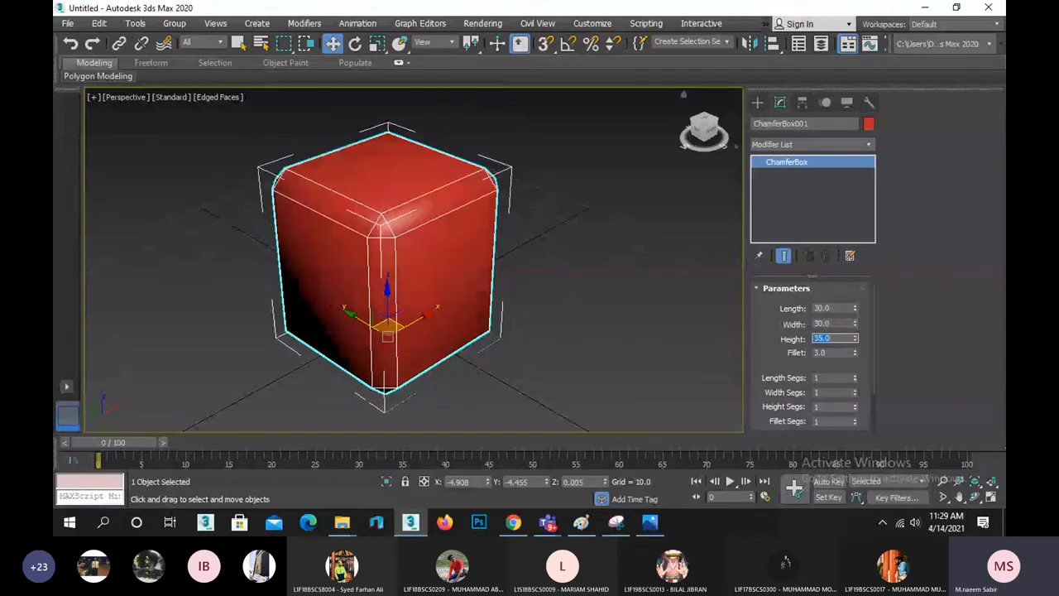
key("Tab")
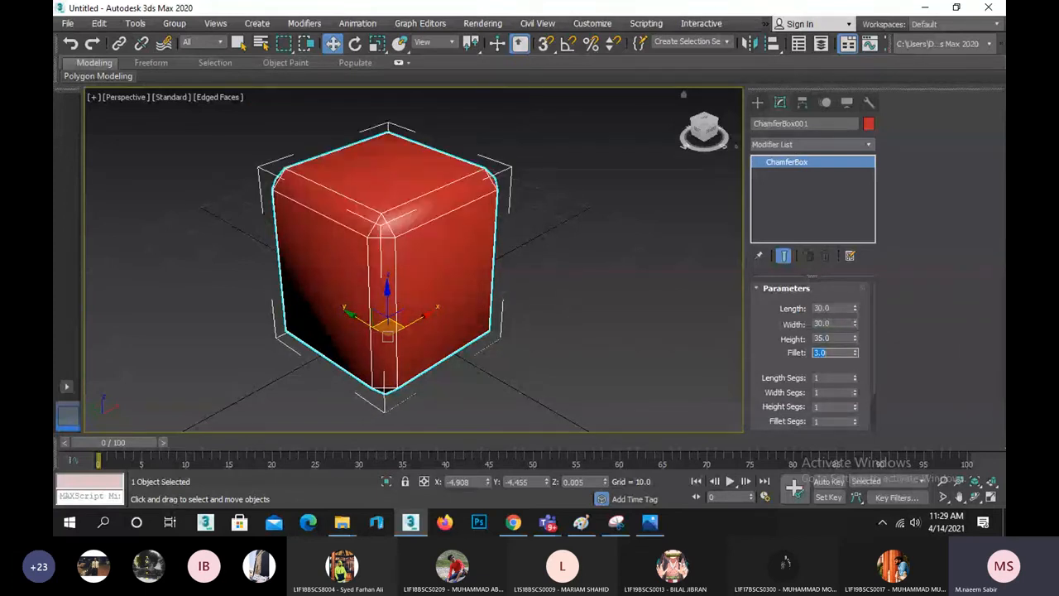
type("2")
key("Return")
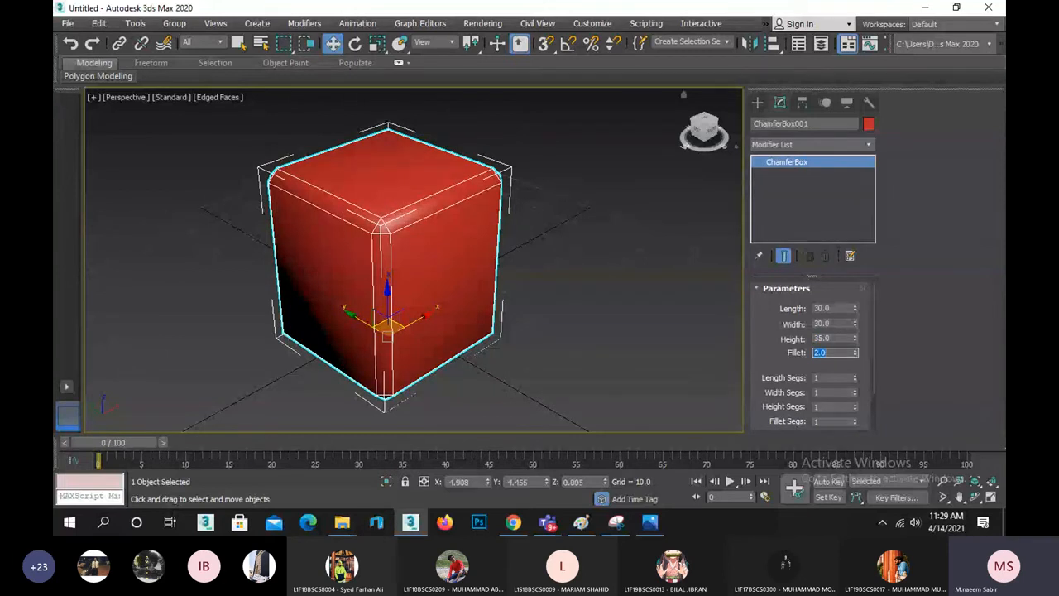
Scale the chamfer box down uniformly to about 80 percent and keep it selected.
middle_click_drag(499, 258, 530, 229)
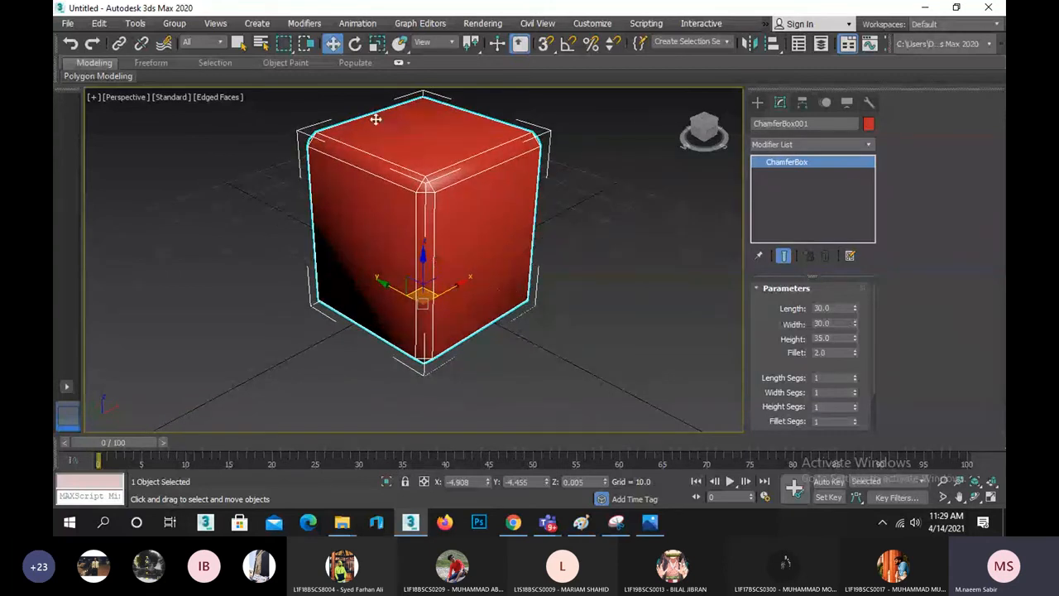
left_click(377, 43)
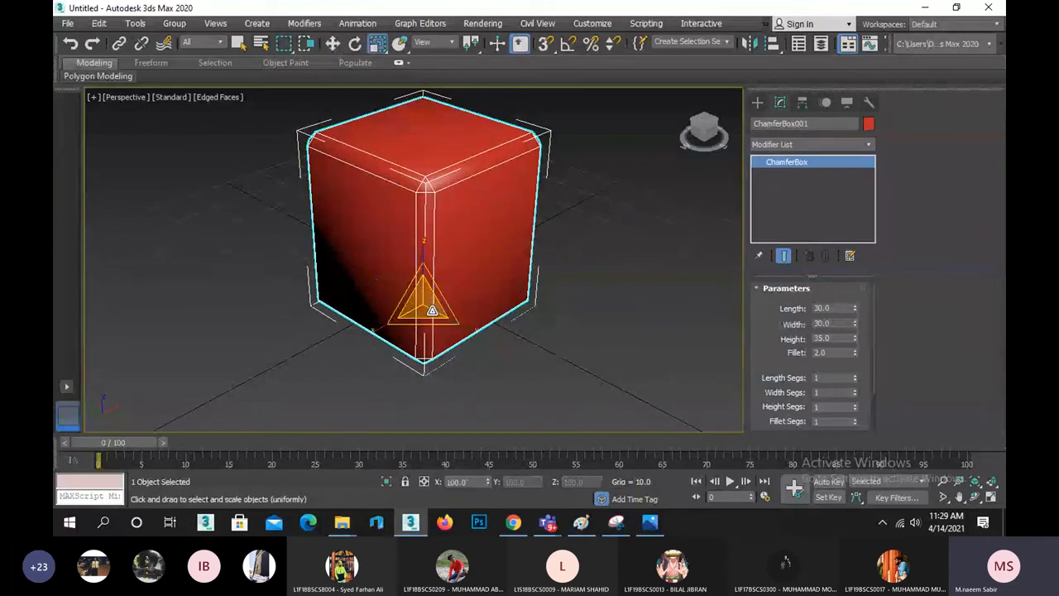
left_click_drag(423, 310, 422, 327)
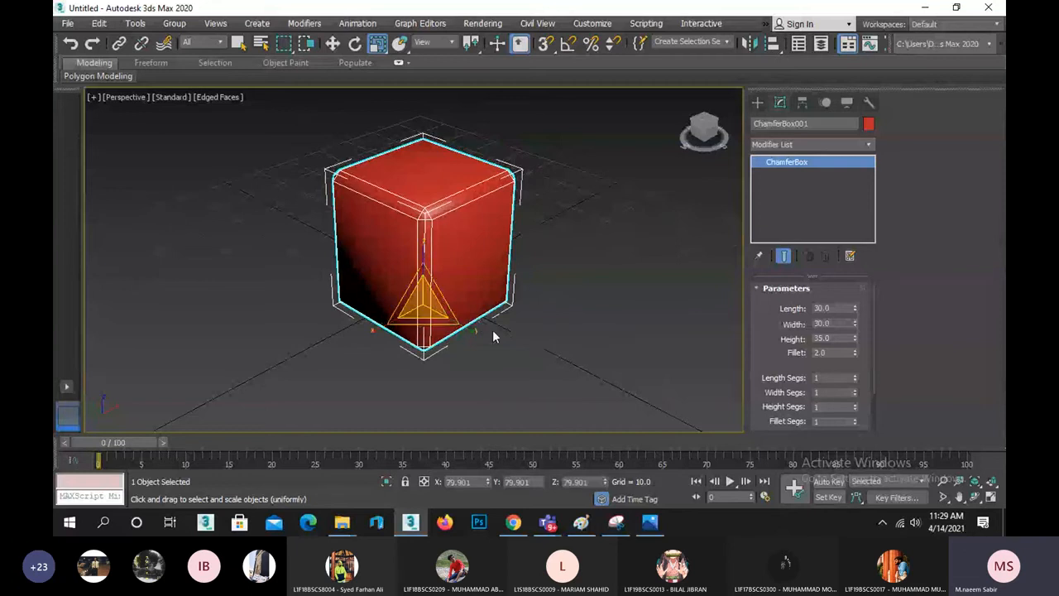
left_click(498, 355)
left_click(456, 309)
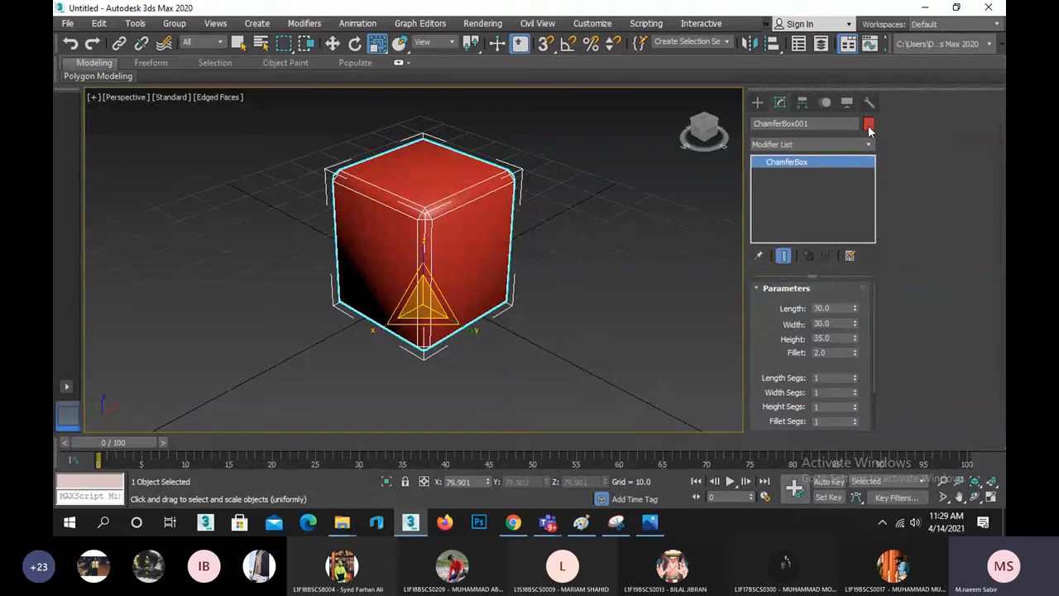
Change the chamfer box's object color to teal from the 3ds Max palette.
left_click(869, 126)
left_click(536, 252)
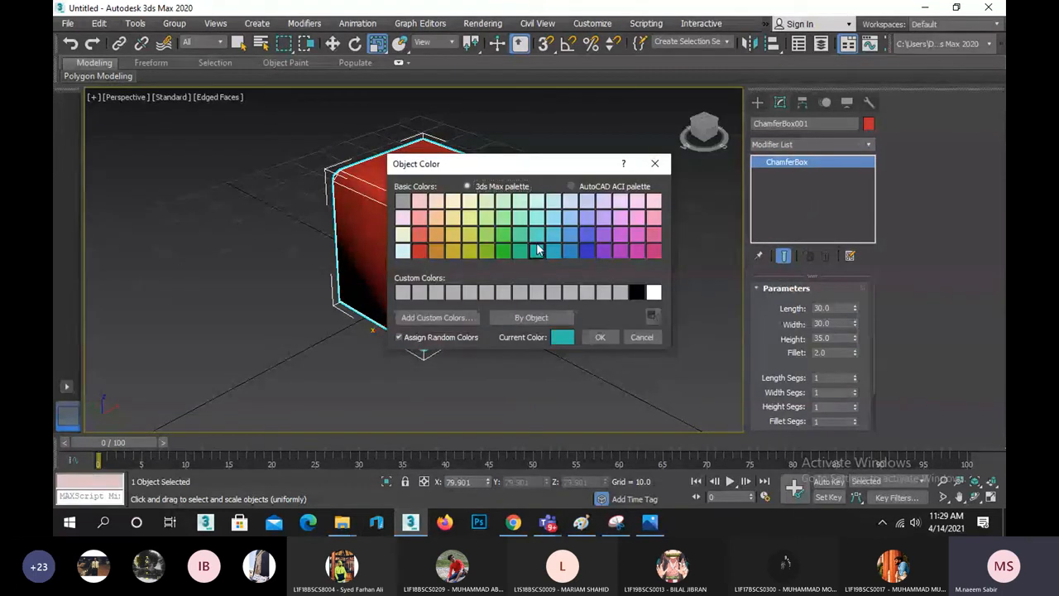
left_click(600, 336)
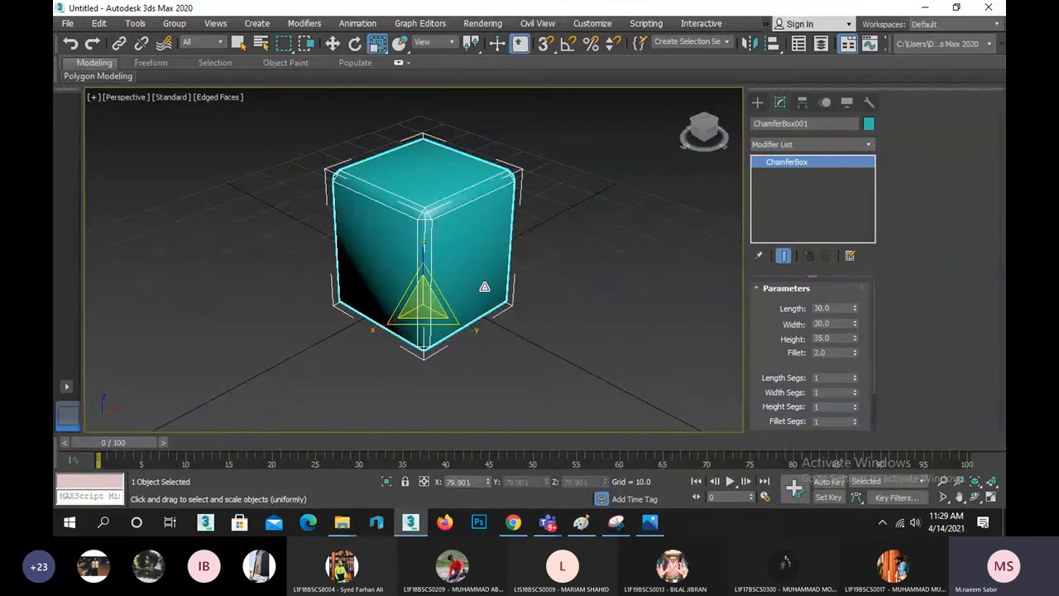
Examine the chamfer box from a lower angle and compare it with the annotated robot in Snipping Tool.
middle_click_drag(466, 288, 469, 292)
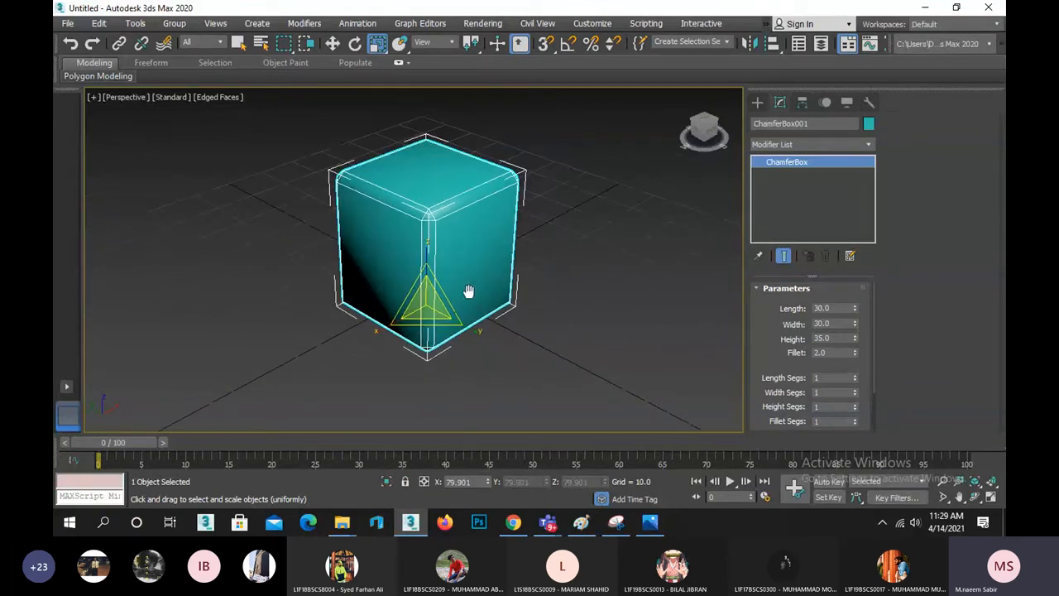
left_click(975, 496)
left_click_drag(545, 301, 321, 269)
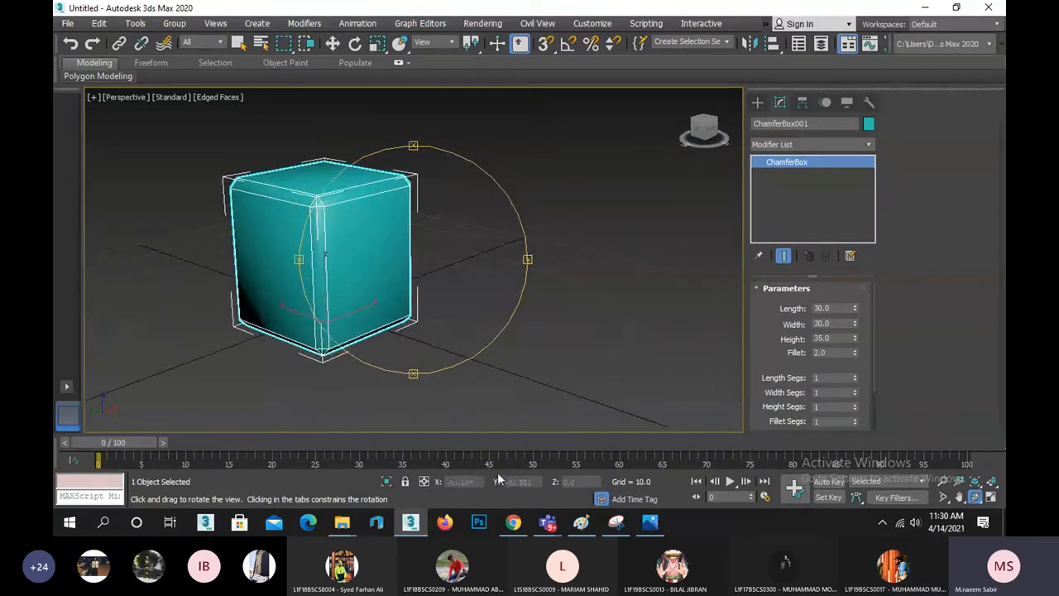
left_click(616, 521)
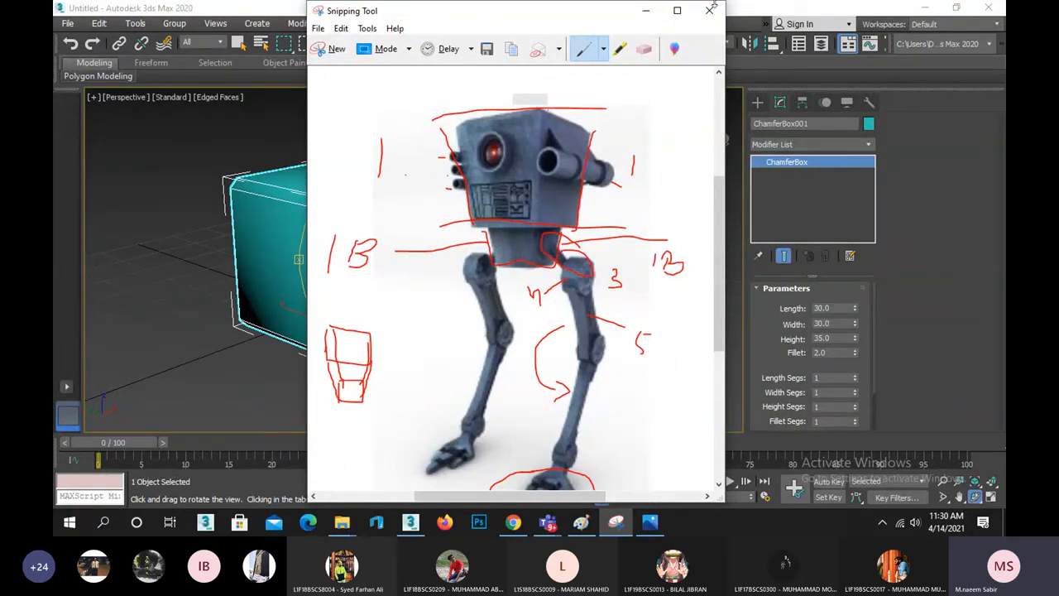
left_click(646, 10)
right_click(398, 238)
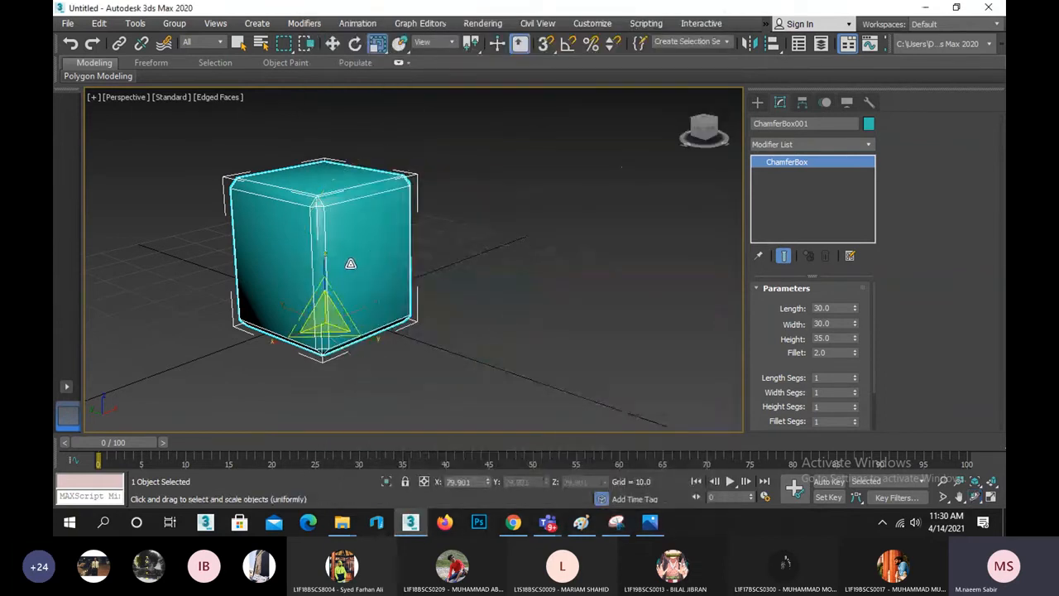
middle_click_drag(351, 263, 364, 271)
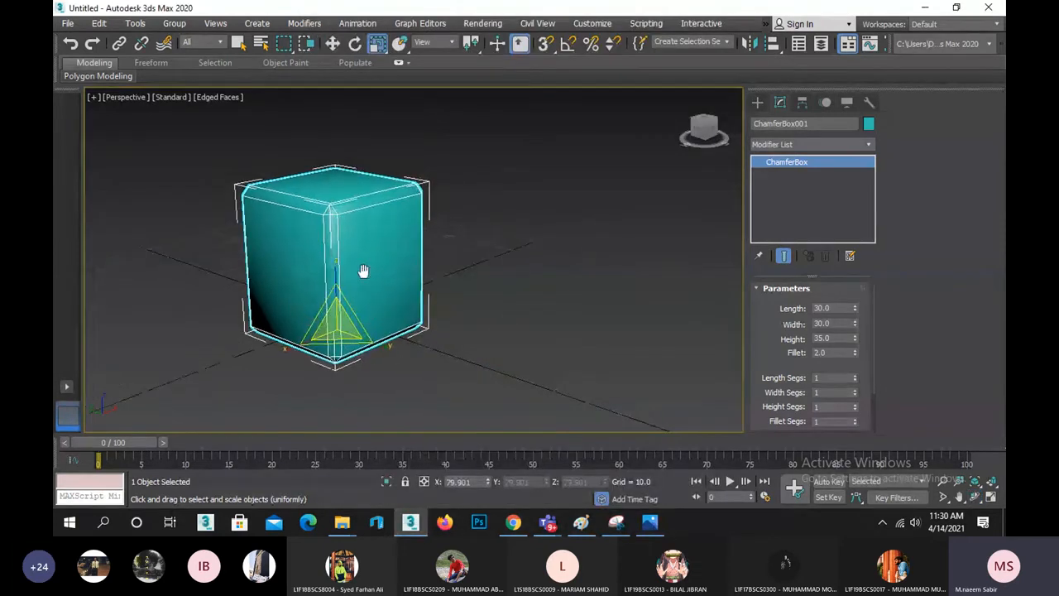
Create a standard box beside the chamfer box, about 18 long, 19 wide and 38 high.
left_click(758, 102)
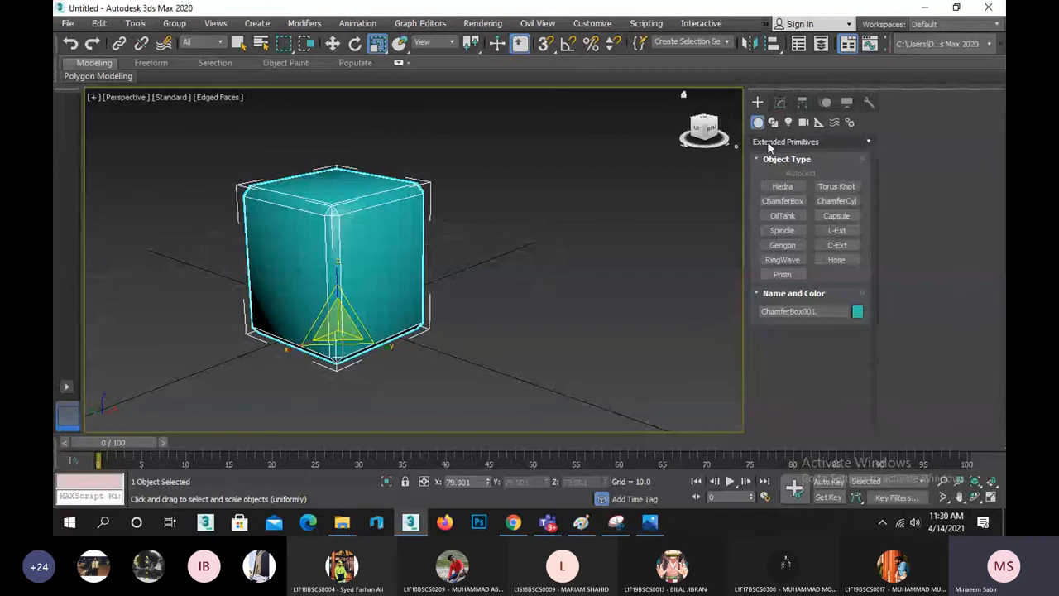
left_click(767, 141)
left_click(767, 155)
left_click(775, 190)
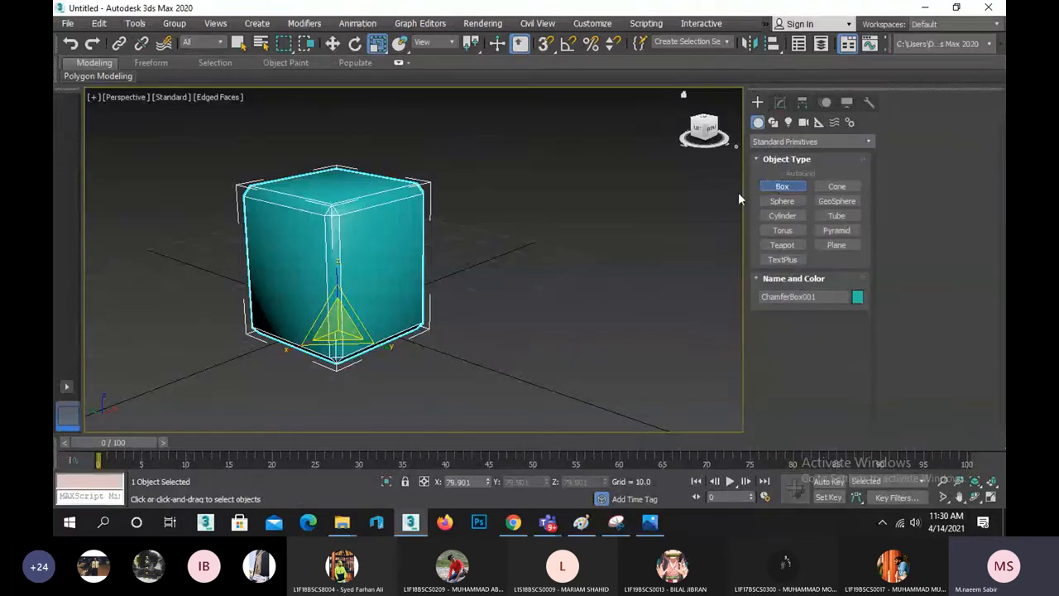
left_click_drag(505, 372, 655, 360)
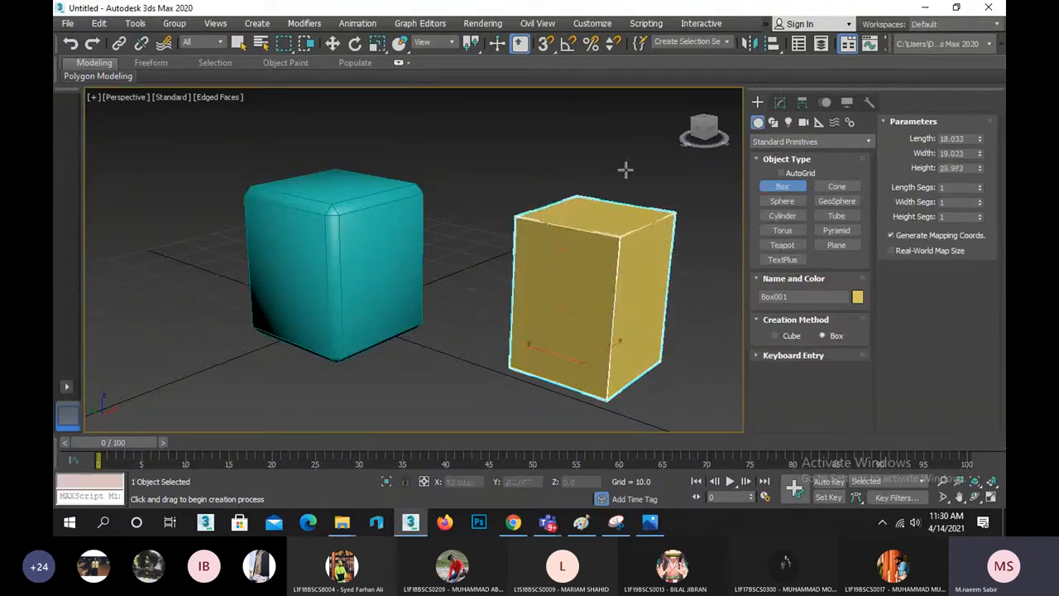
left_click(616, 145)
right_click(616, 149)
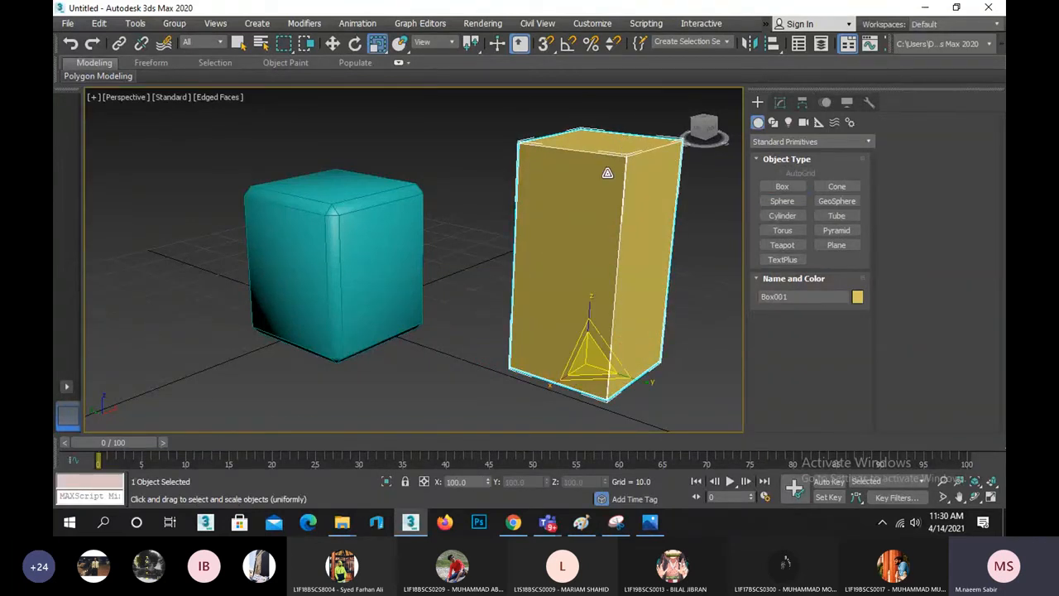
middle_click_drag(605, 172, 538, 185, "alt")
scroll(549, 244, "down", 2)
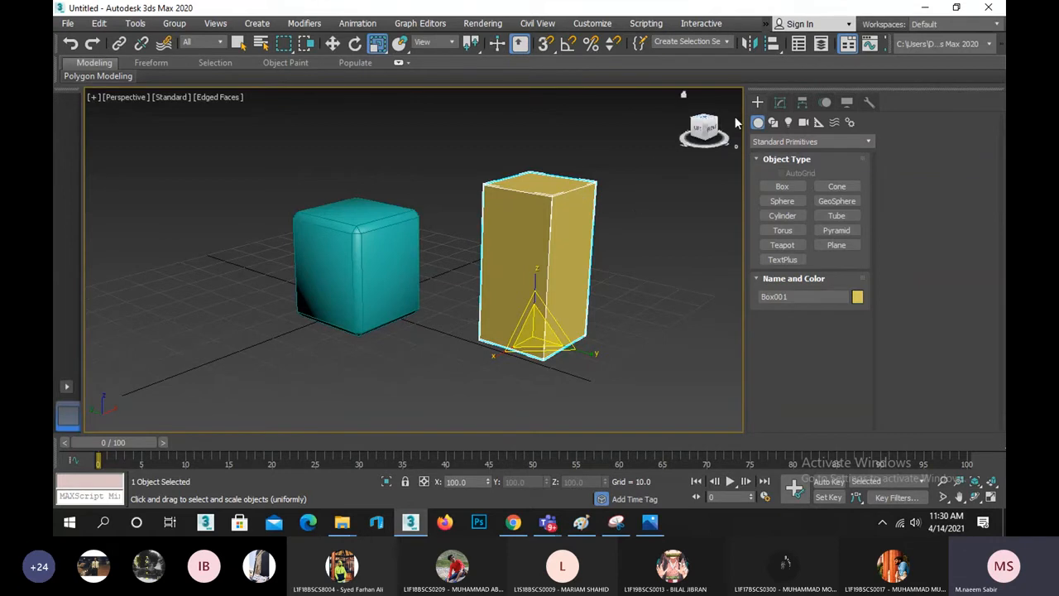
Add a Taper modifier to the standard box.
left_click(779, 102)
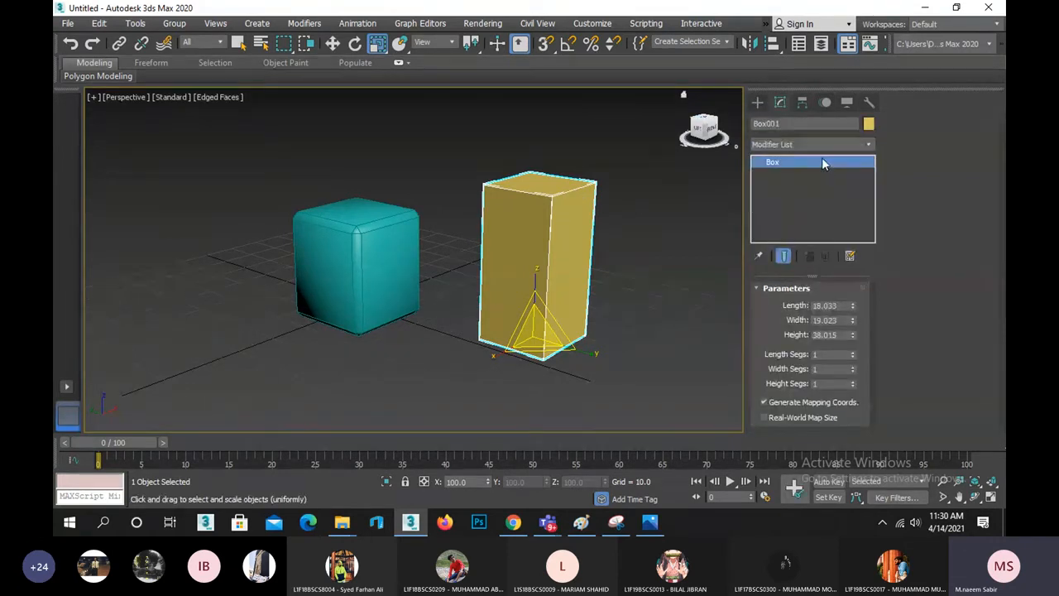
left_click(805, 144)
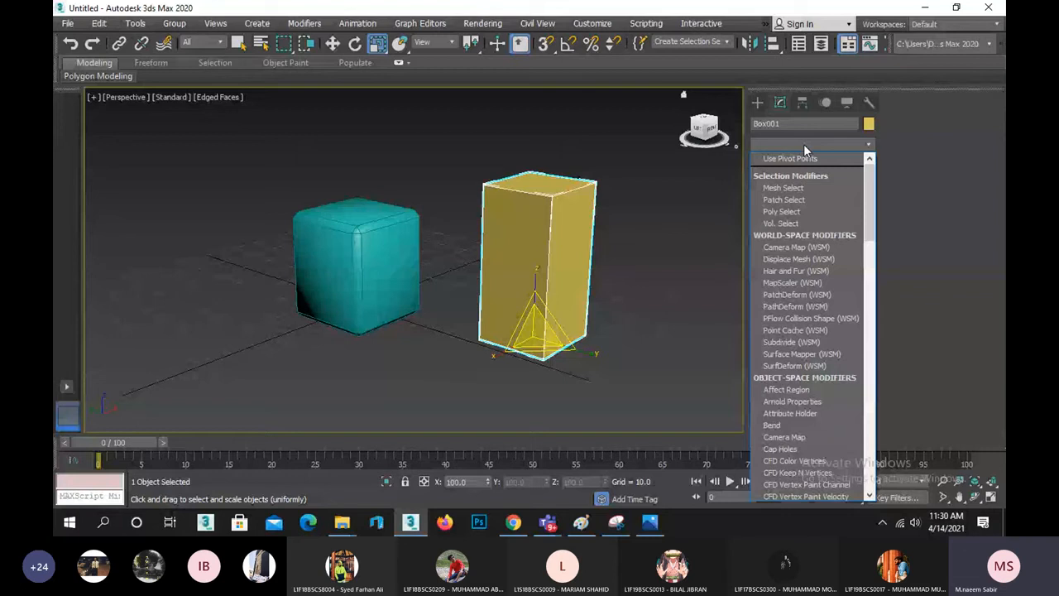
key("t")
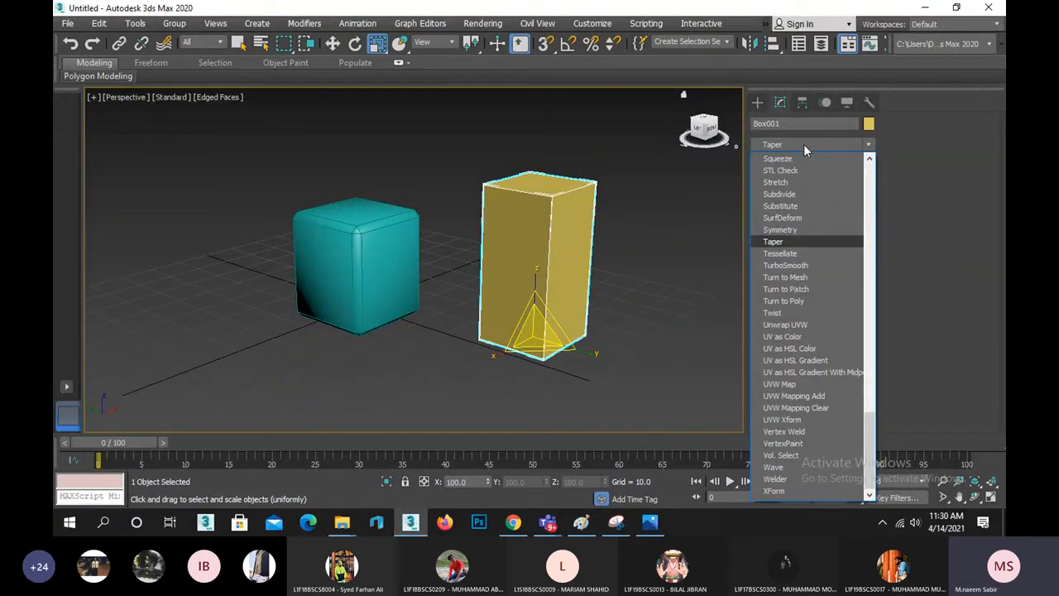
left_click(772, 242)
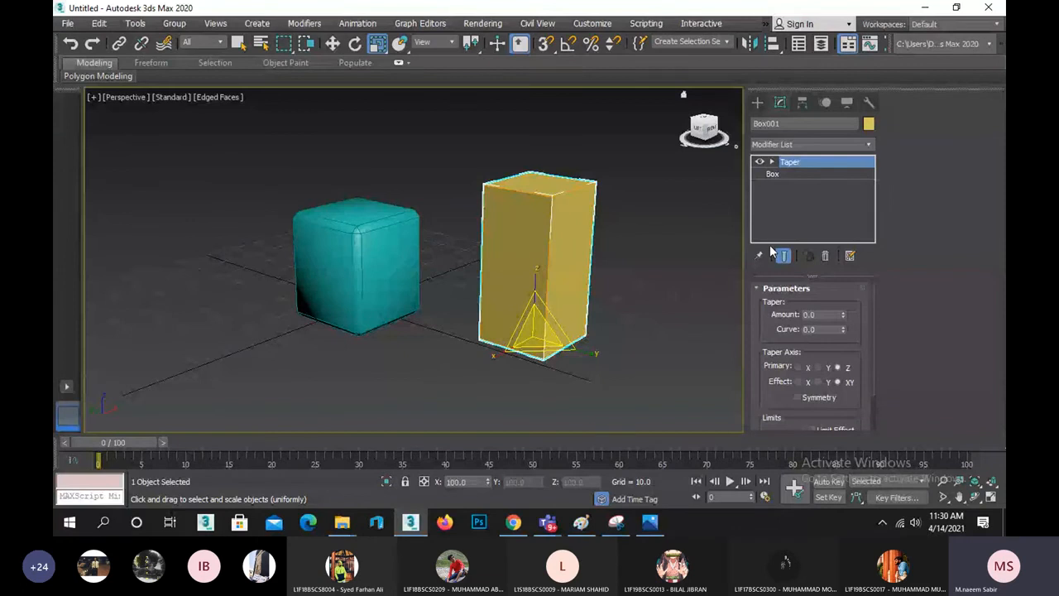
Change the tapered box's object color to the teal used on the chamfer box.
left_click(868, 124)
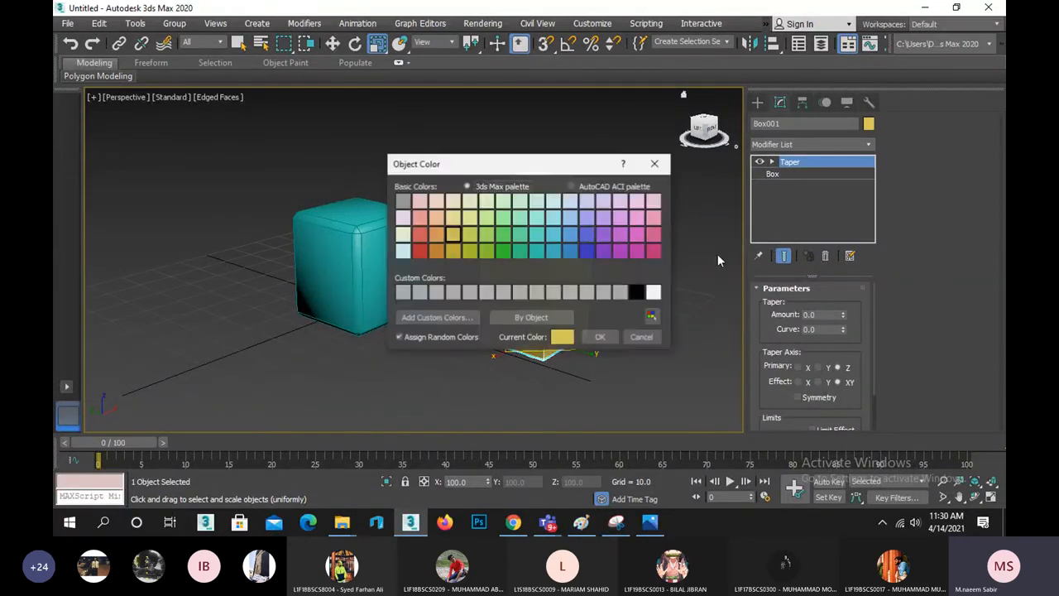
left_click(541, 252)
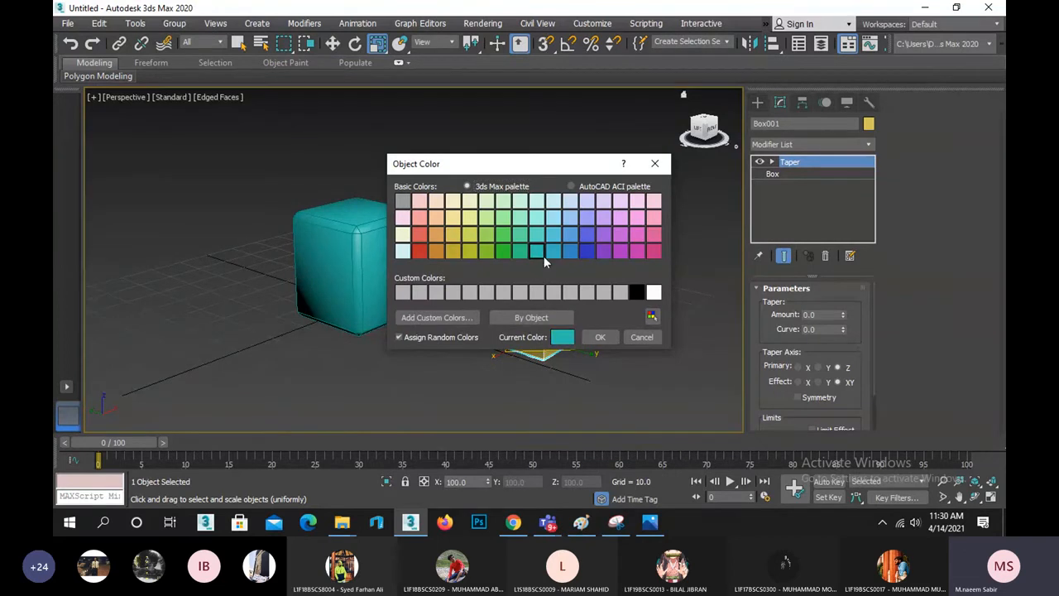
left_click(602, 337)
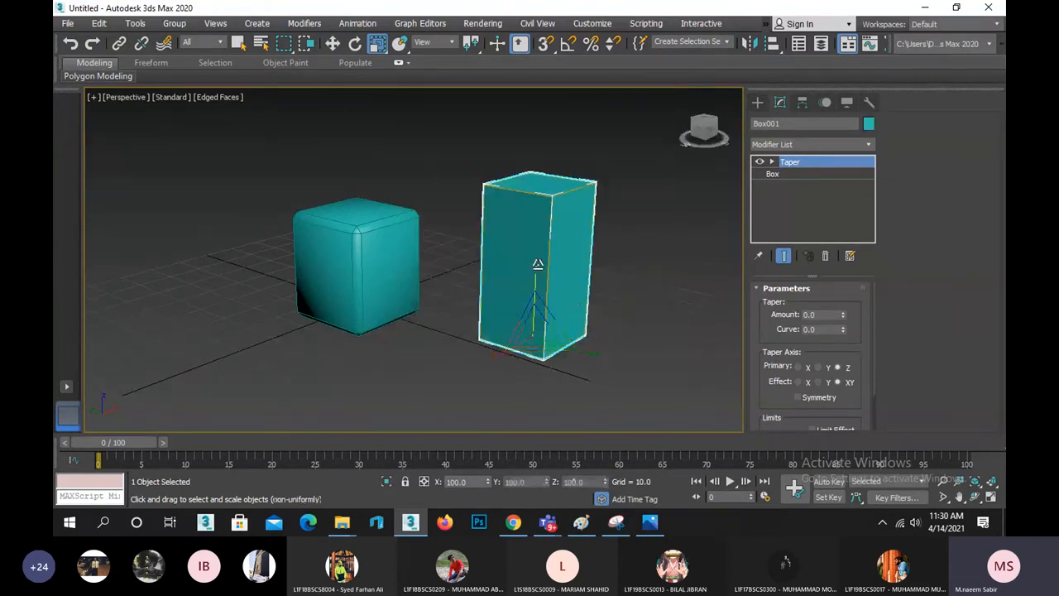
Try Taper amounts of -0.9, 0.1 and 1.1 on the box to compare narrowing and widening its upper end.
scroll(538, 263, "up", 3)
key("r")
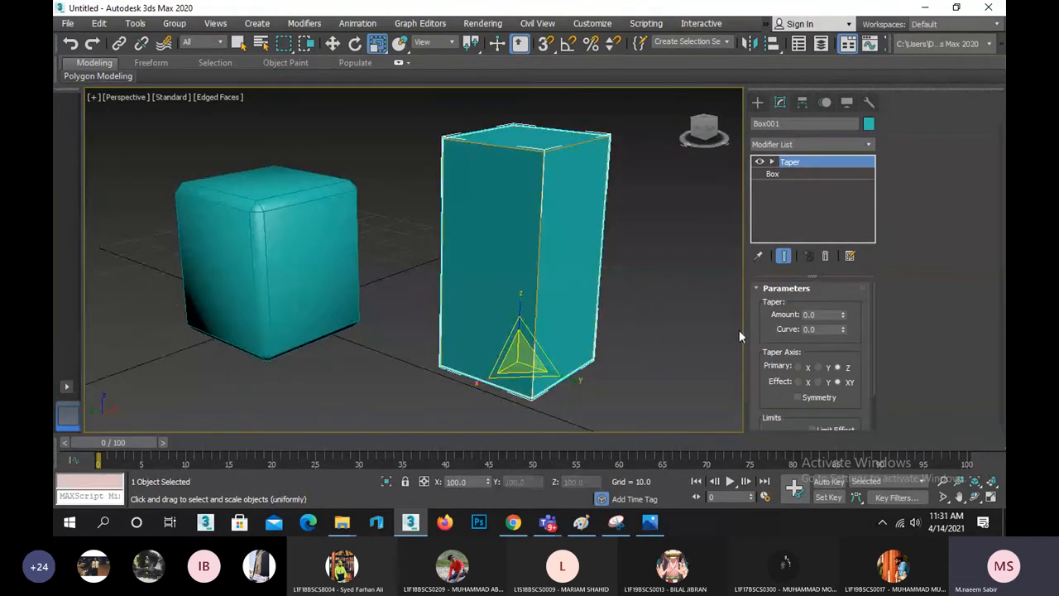
mouse_move(843, 312)
left_mouse_down()
mouse_move(843, 302)
mouse_move(843, 323)
left_mouse_up()
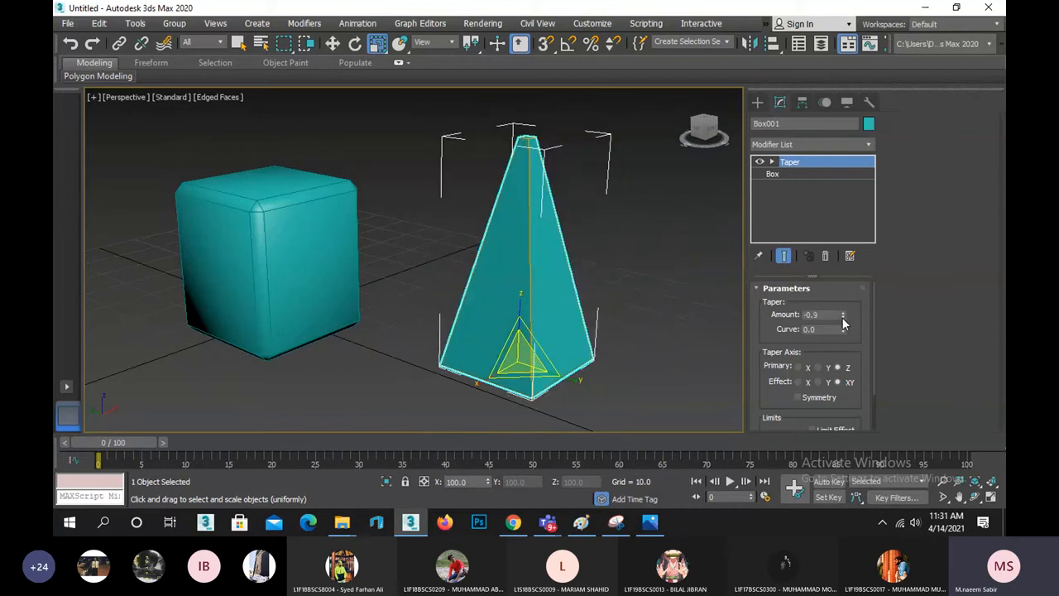
left_click(843, 312)
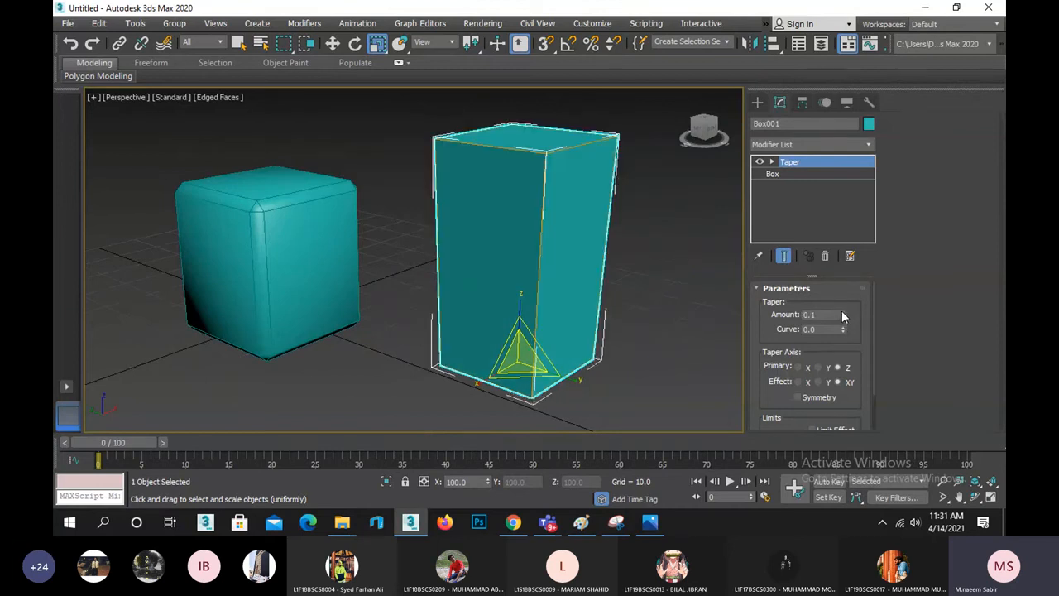
left_click(842, 312)
middle_click_drag(622, 277, 562, 273)
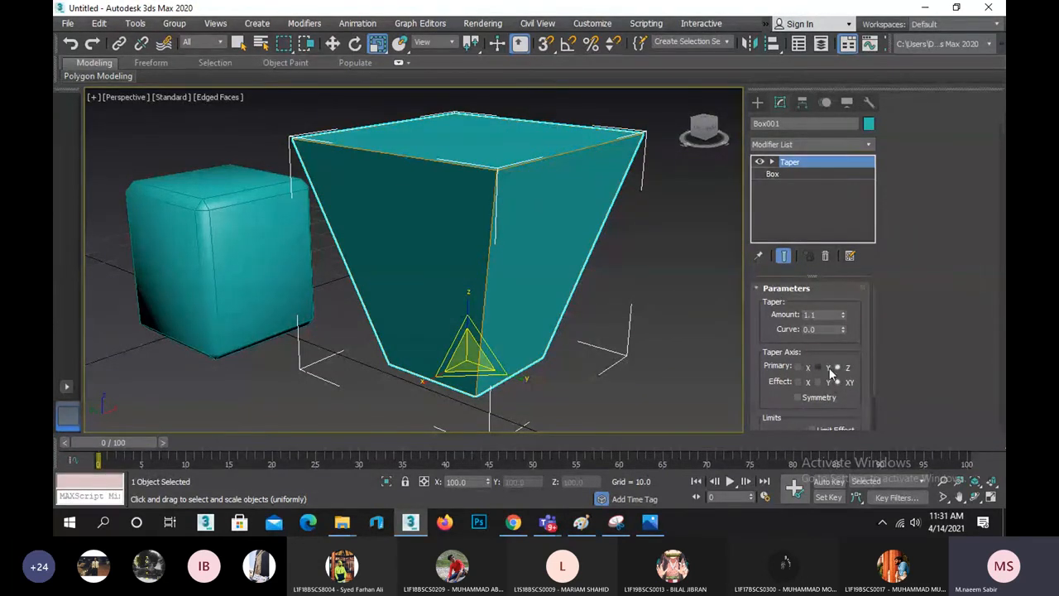
Switch the Taper's primary axis to Y and set its amount to 0.66.
left_click(828, 369)
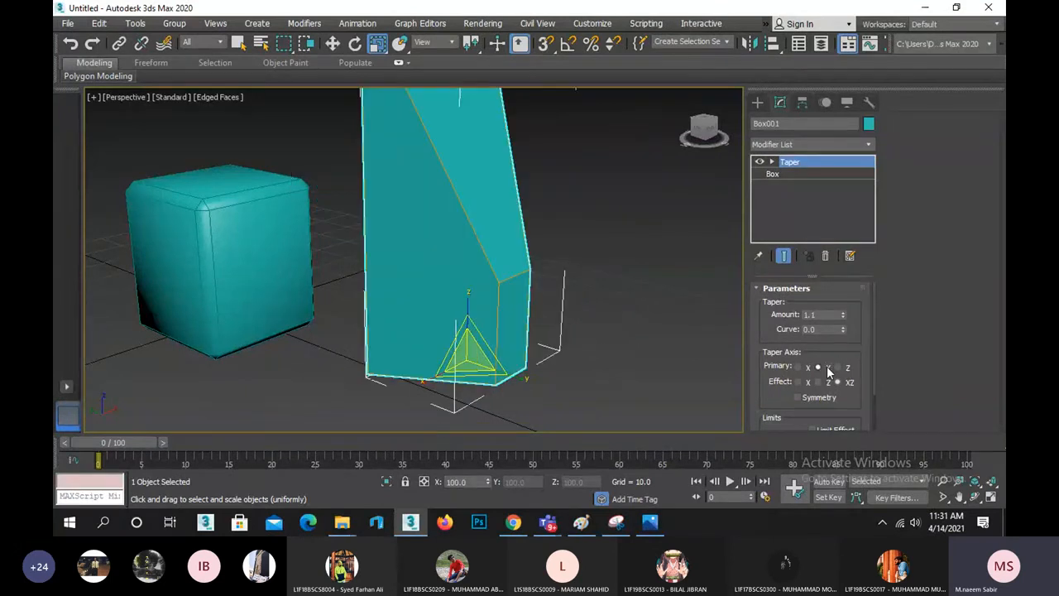
middle_click_drag(428, 273, 419, 323)
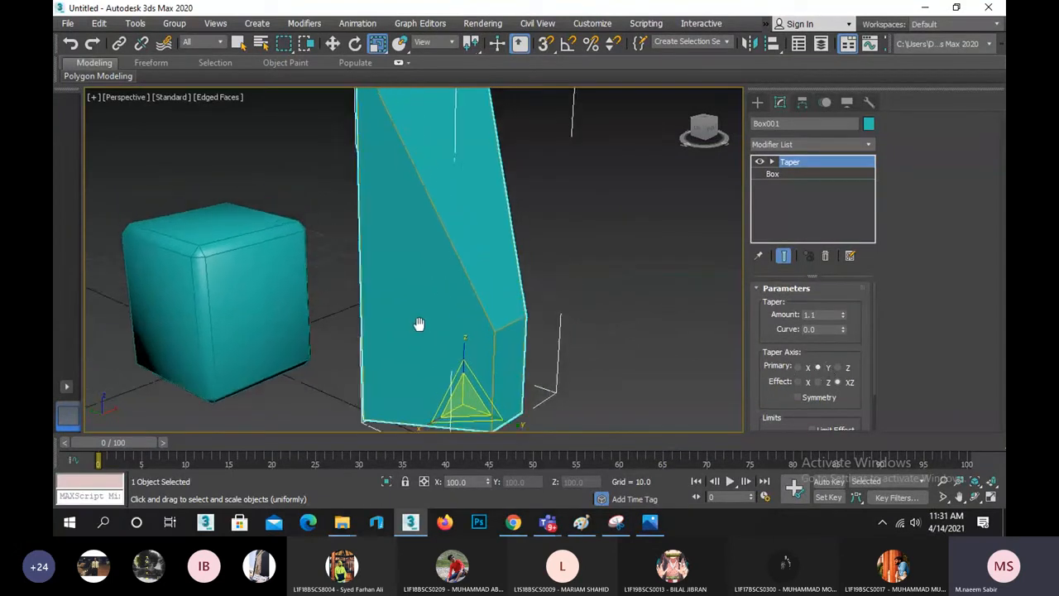
scroll(419, 324, "down", 2)
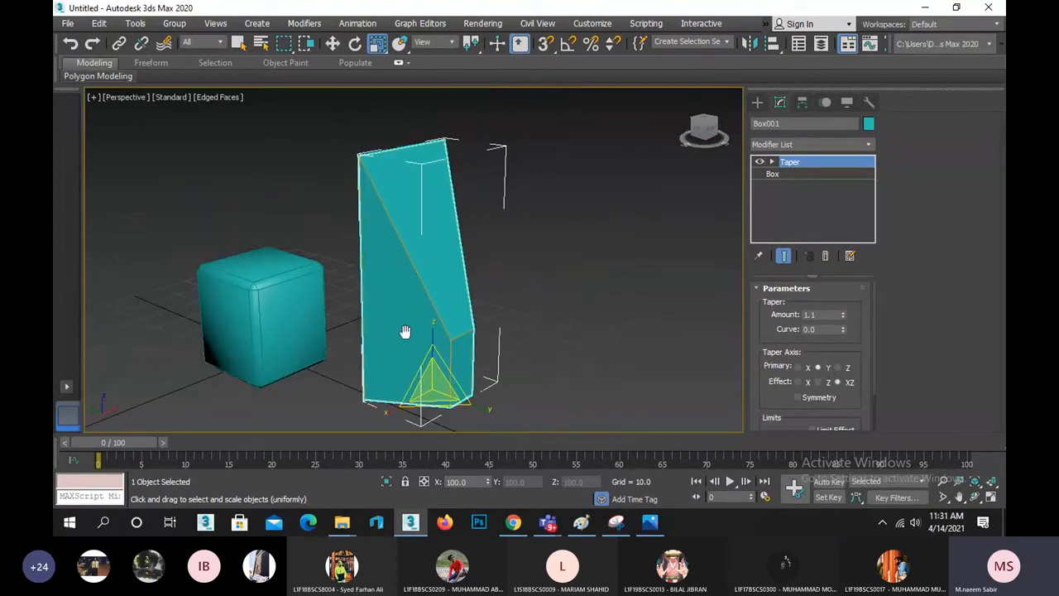
left_click(975, 497)
mouse_move(459, 302)
left_mouse_down()
mouse_move(576, 322)
mouse_move(377, 286)
mouse_move(455, 298)
left_mouse_up()
right_click(456, 298)
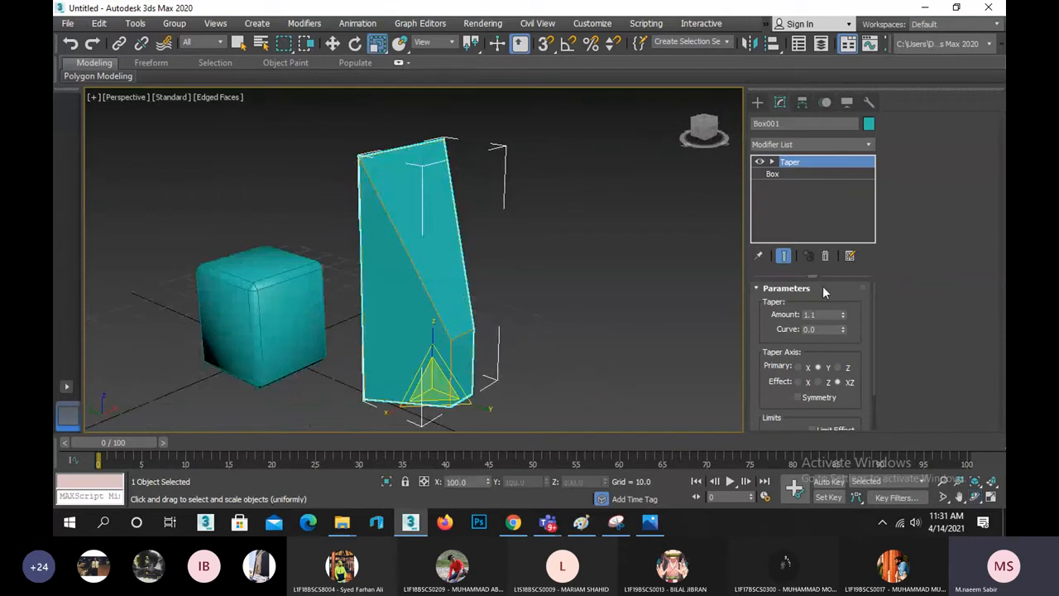
left_click(843, 318)
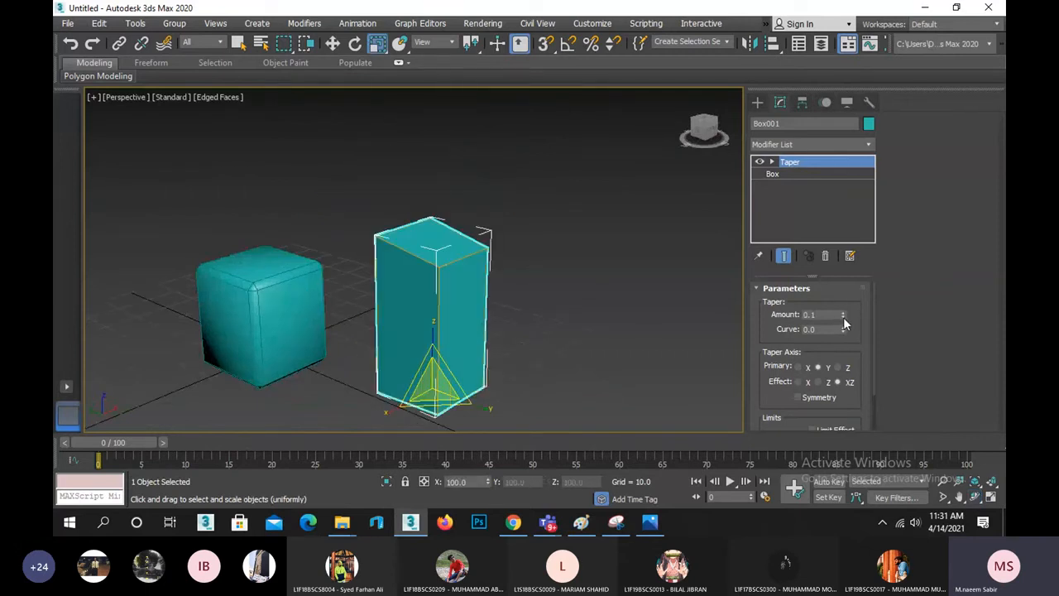
left_click_drag(843, 315, 846, 274)
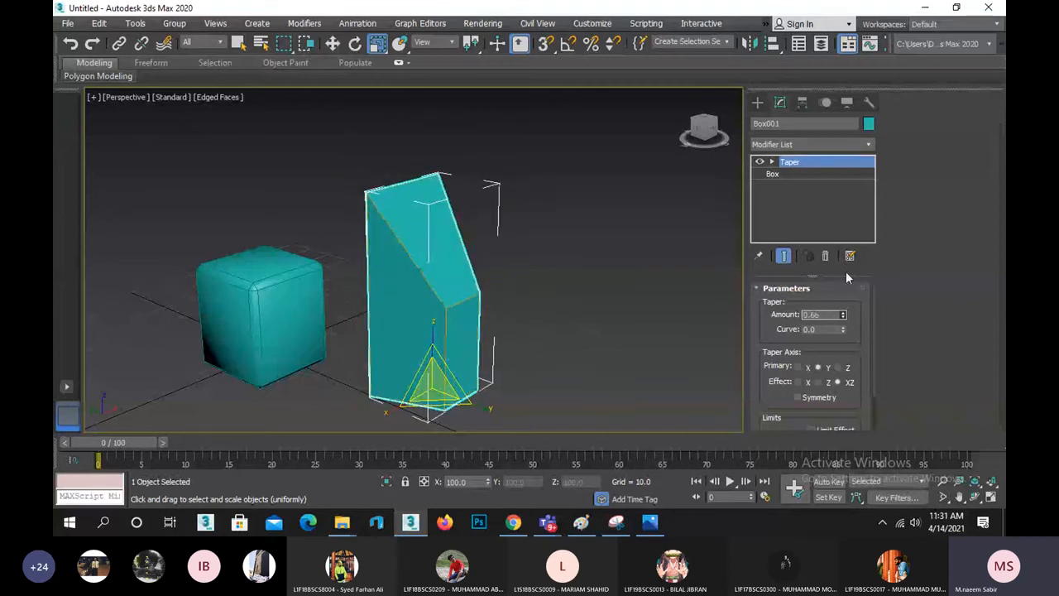
Try the Taper with X as the primary axis, comparing the Y and ZY effect options.
left_click(798, 368)
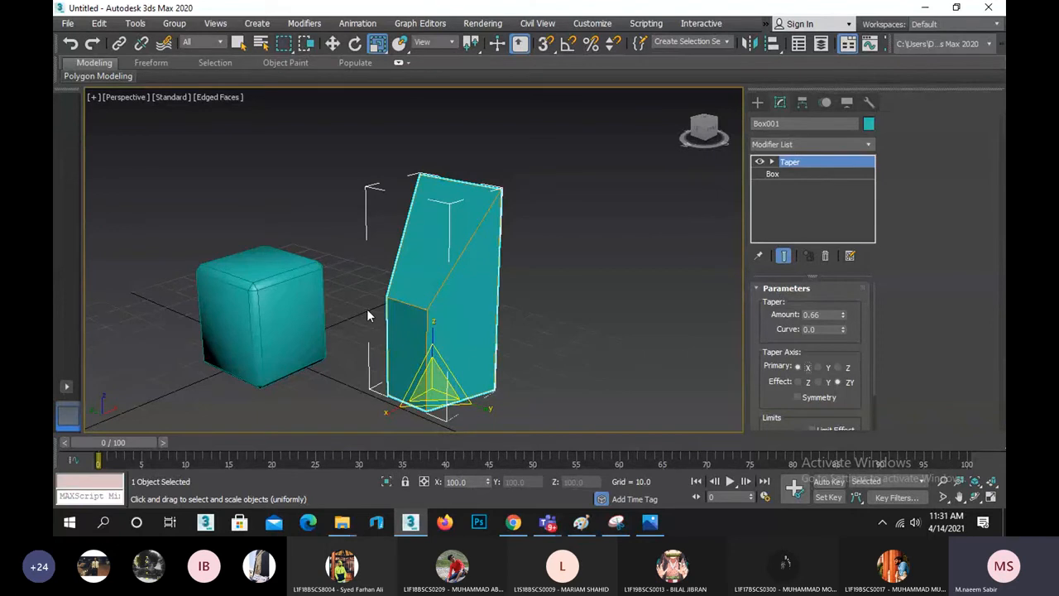
left_click(825, 384)
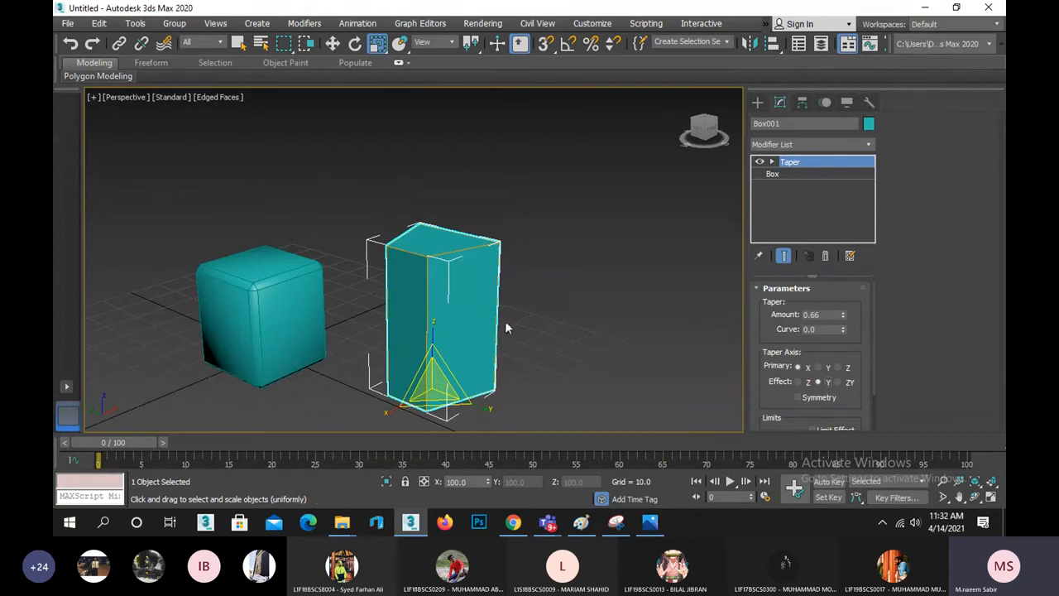
mouse_move(504, 308)
middle_mouse_down("alt")
mouse_move(537, 355)
mouse_move(511, 323)
middle_mouse_up("alt")
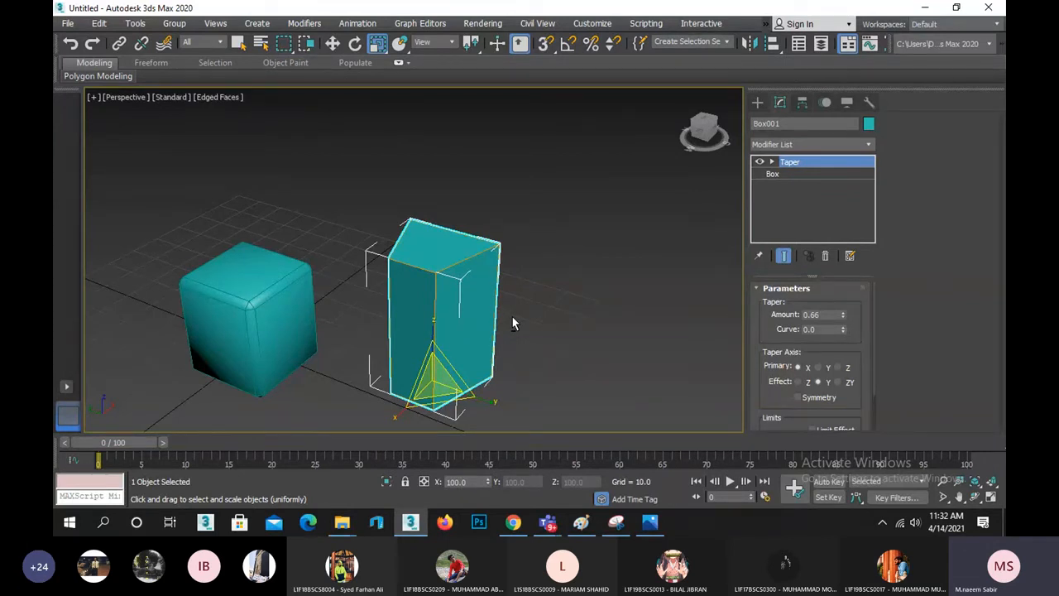
left_click(838, 382)
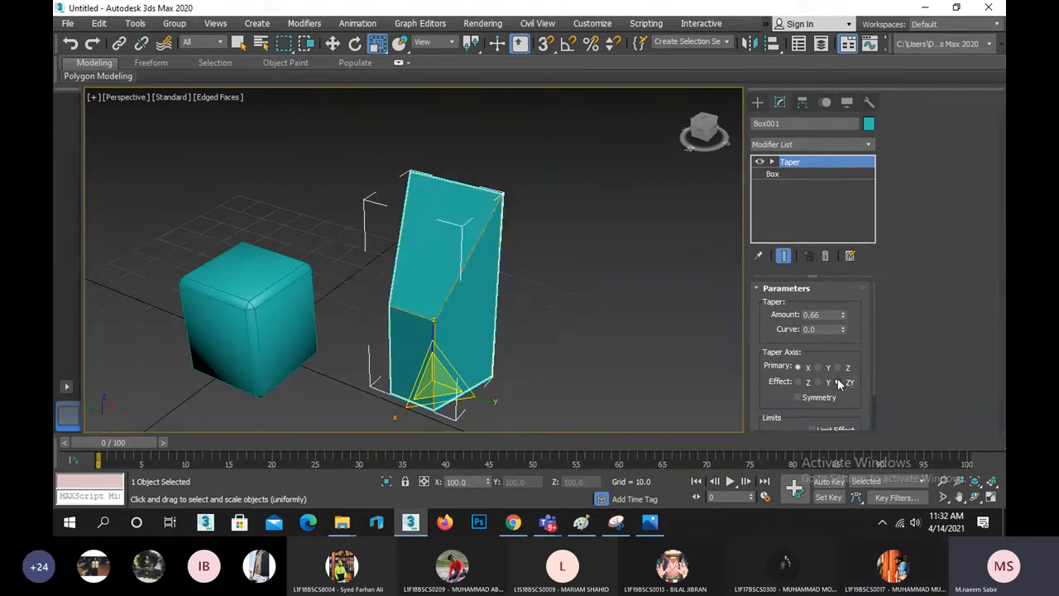
Set the Taper's primary axis to Z with the XY effect and stretch the box to about 145 percent along Z.
left_click(838, 367)
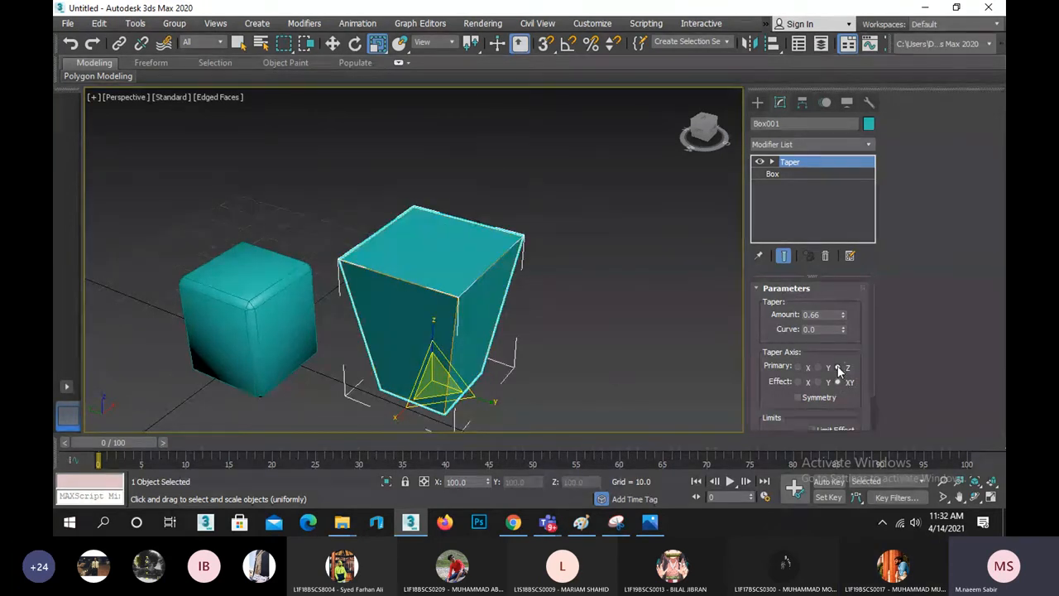
left_click_drag(432, 331, 428, 307)
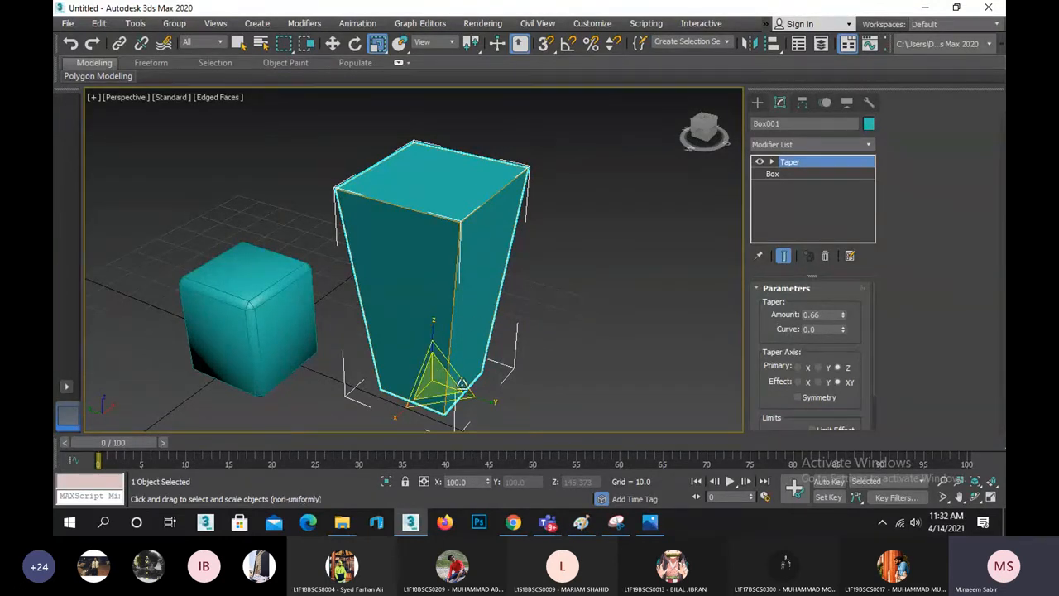
Set the Taper's curve to 2.35 and check the tall box from a lower angle.
left_click_drag(843, 329, 825, 163)
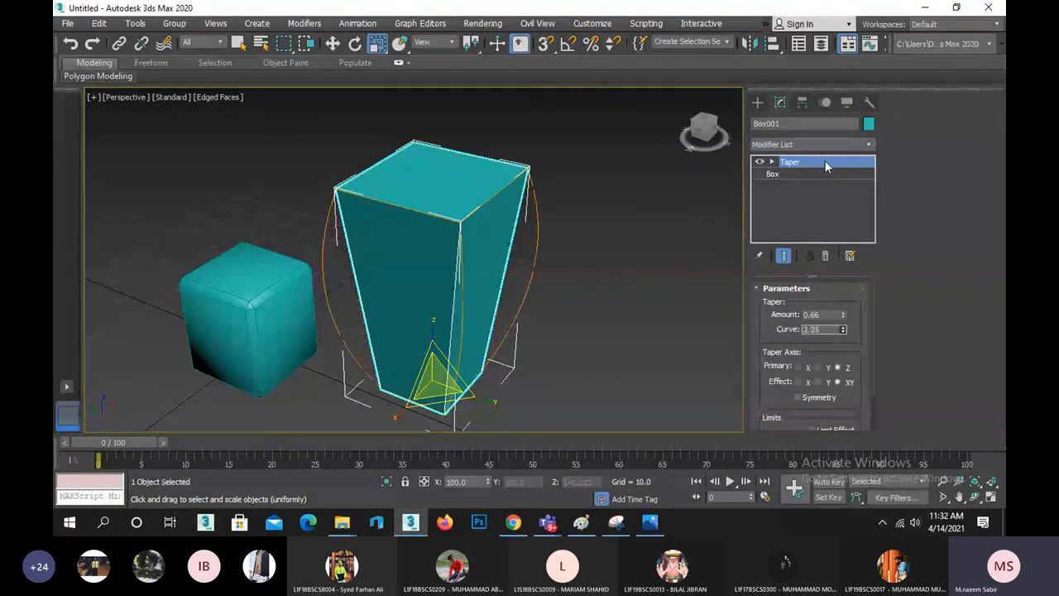
left_click(974, 496)
left_click_drag(461, 272, 464, 238)
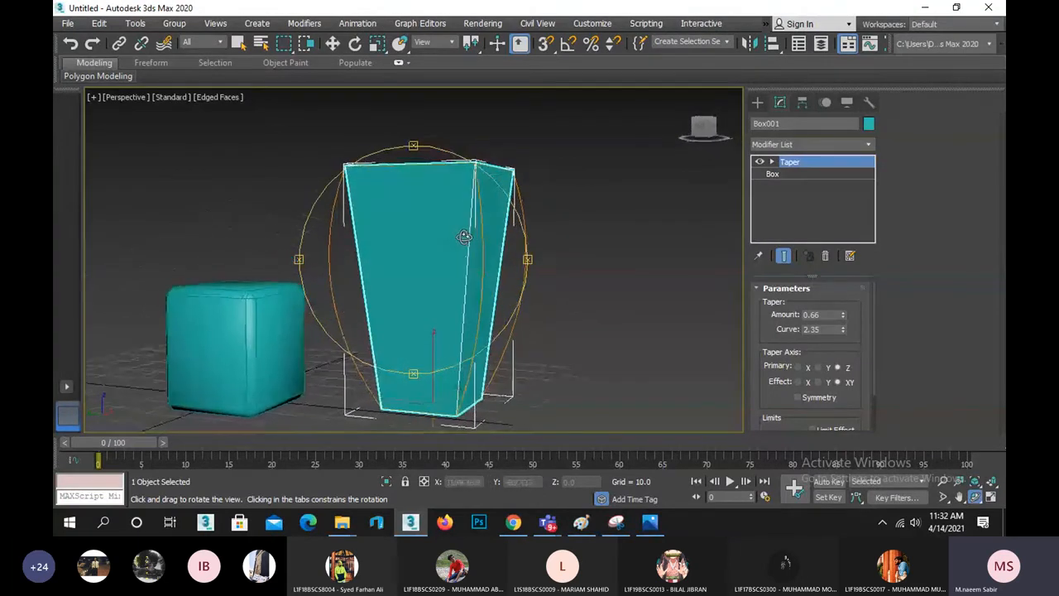
key("r")
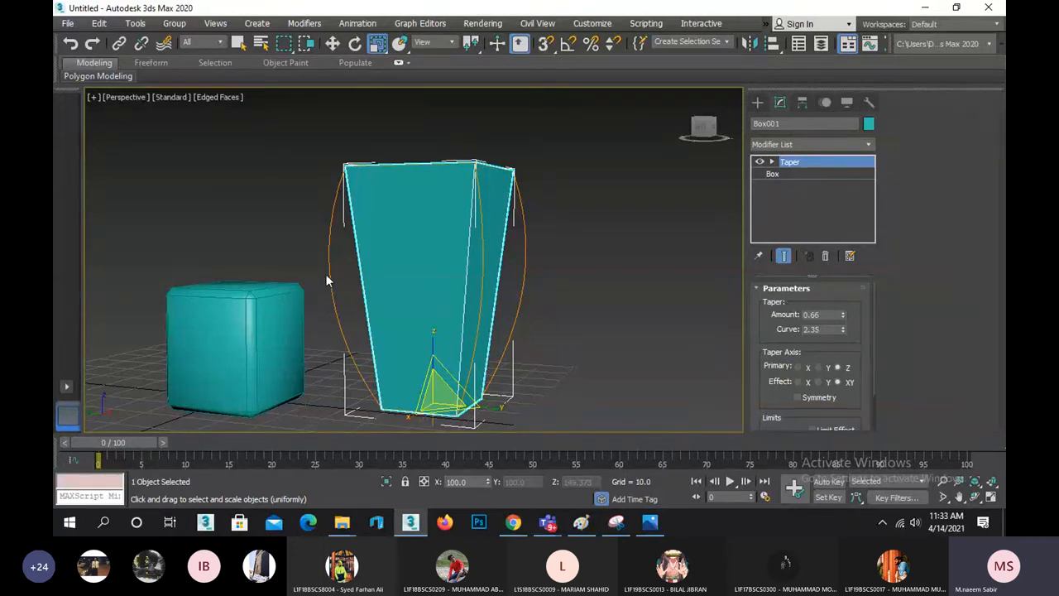
Increase the base box's height segments to 8 so its sides can follow the Taper curve.
left_click(805, 176)
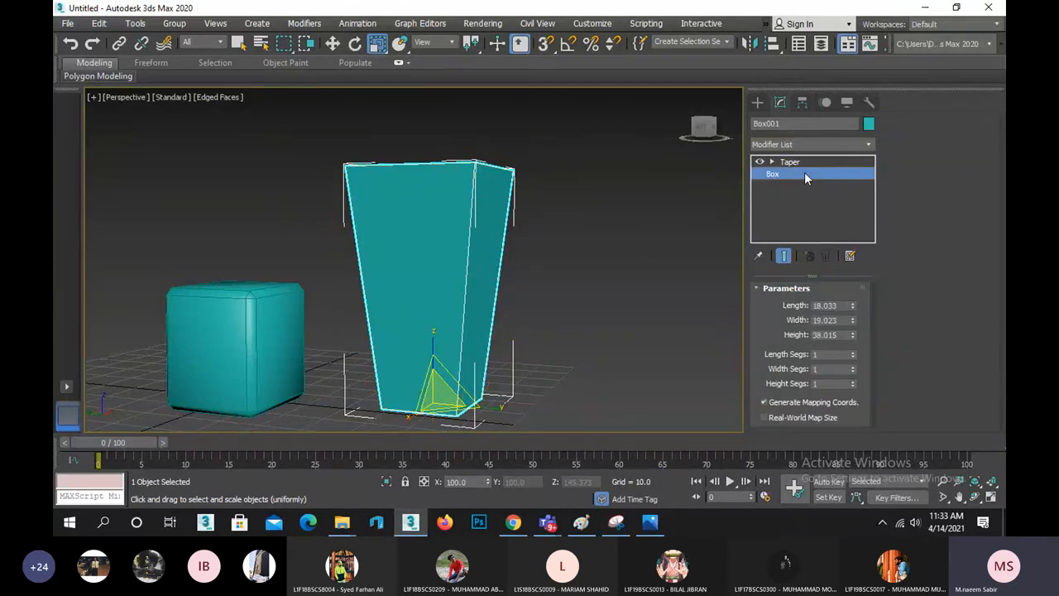
left_click(853, 381)
left_click(853, 380)
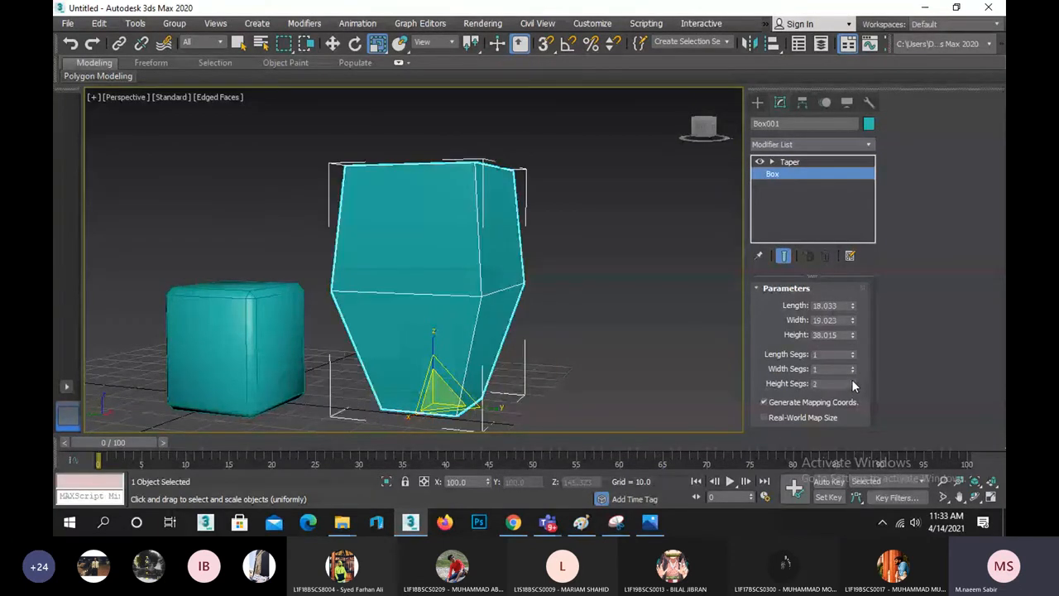
left_click(852, 381)
left_click(852, 381)
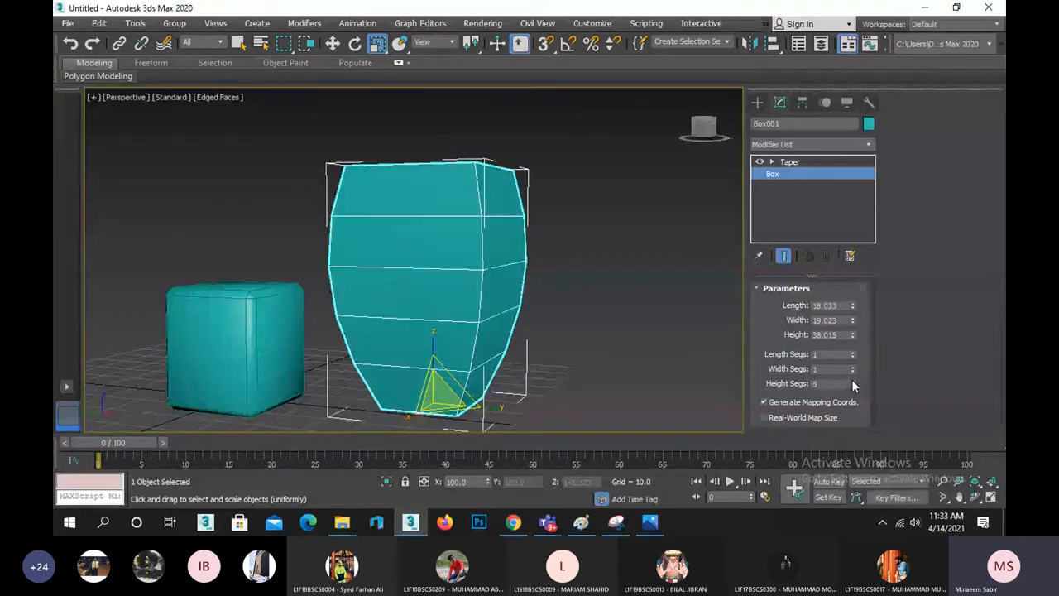
left_click(852, 380)
left_click(852, 381)
left_click(852, 381)
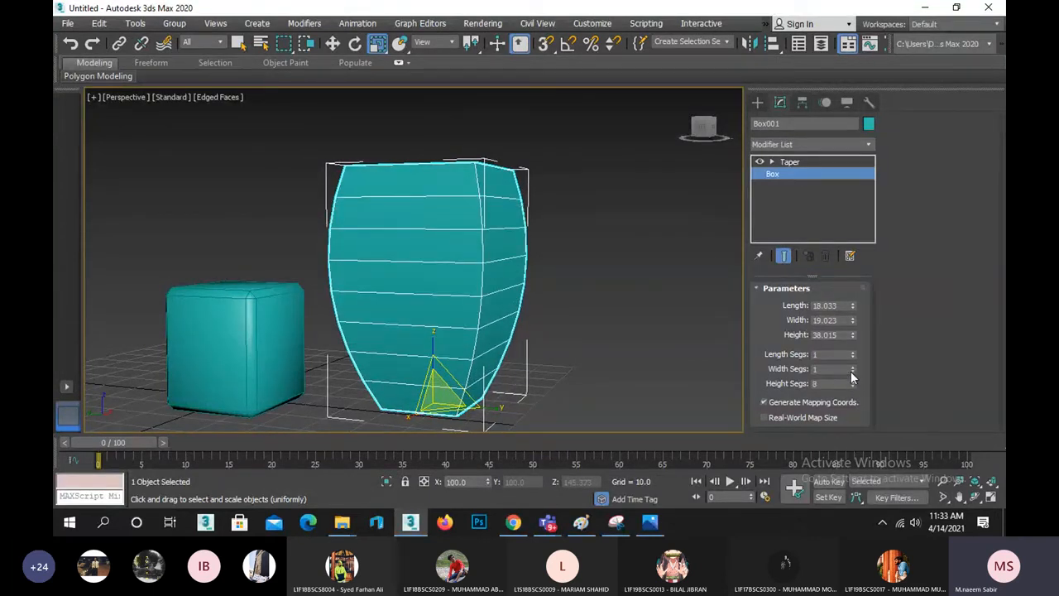
Set the base box's width segments and length segments to 3 each.
left_click(853, 366)
left_click(853, 367)
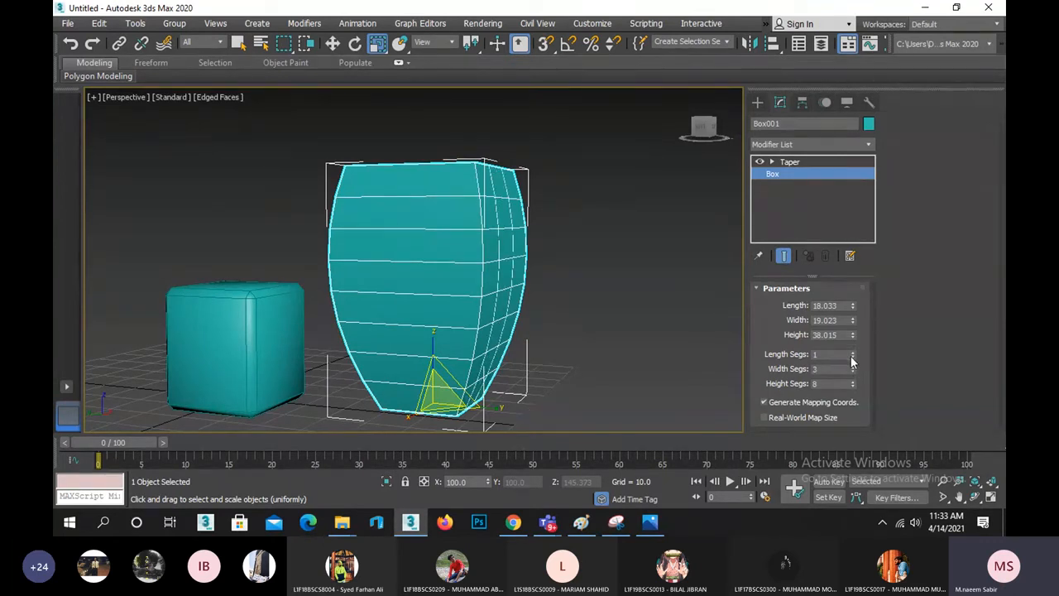
left_click(852, 351)
left_click(852, 351)
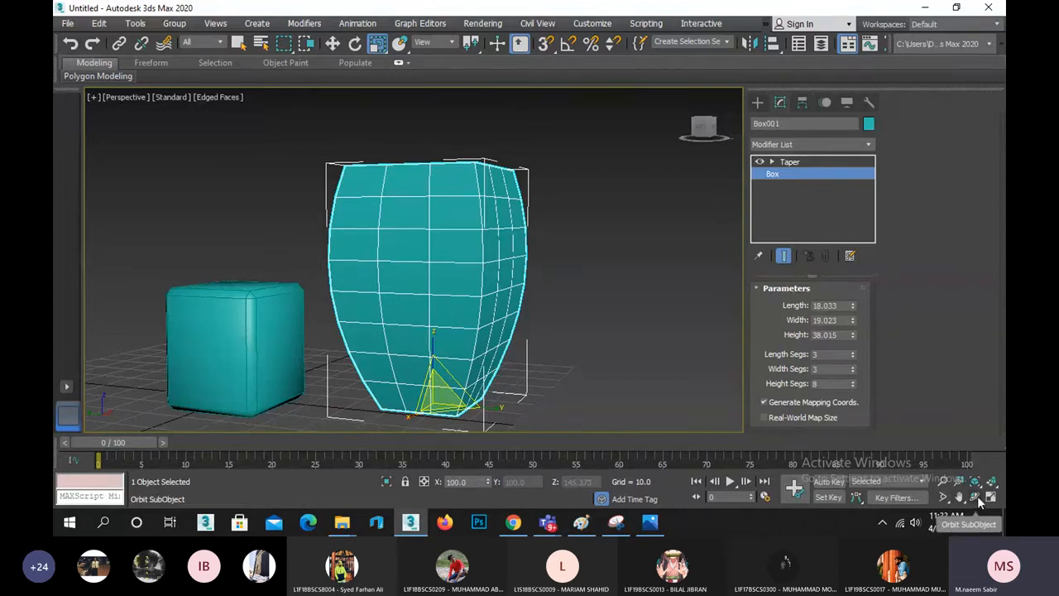
Return to the Taper modifier's parameters and view the curved box from its front corner.
left_click(802, 160)
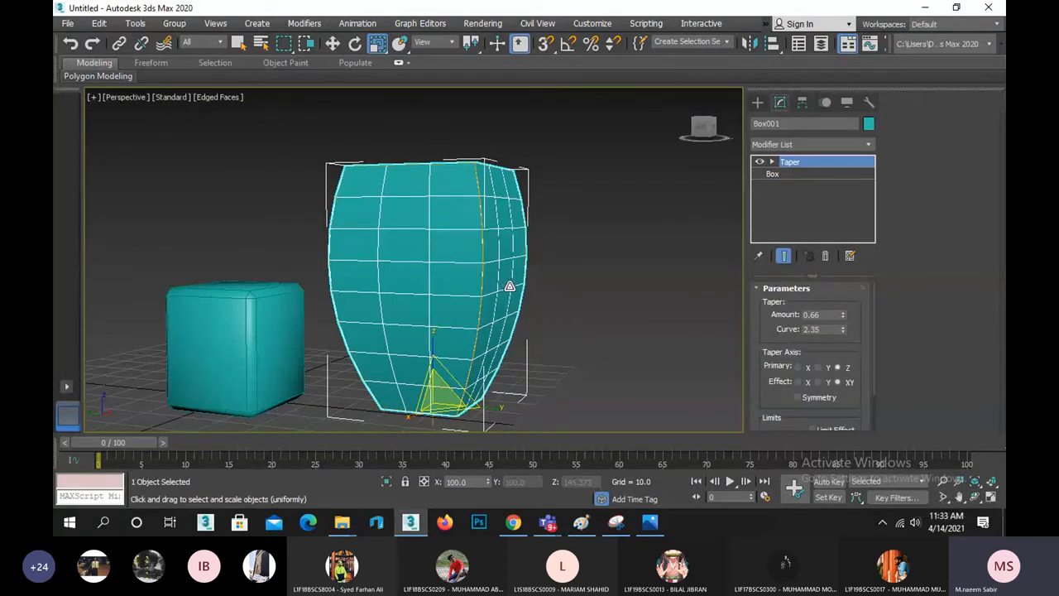
left_click(975, 497)
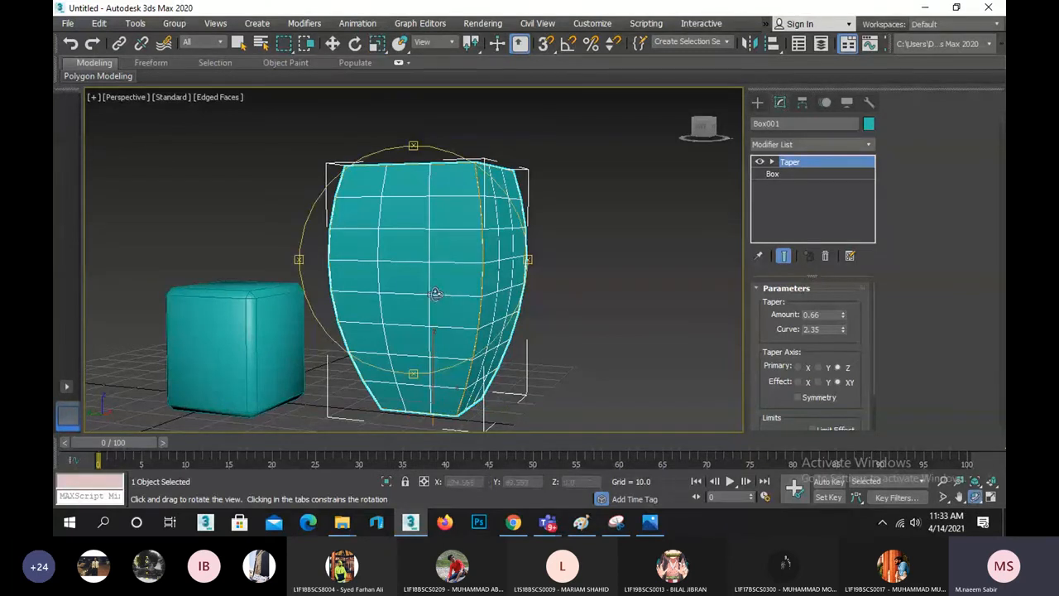
mouse_move(433, 300)
left_mouse_down()
mouse_move(325, 331)
mouse_move(255, 320)
mouse_move(253, 242)
mouse_move(401, 322)
mouse_move(428, 315)
mouse_move(425, 292)
left_mouse_up()
key("r")
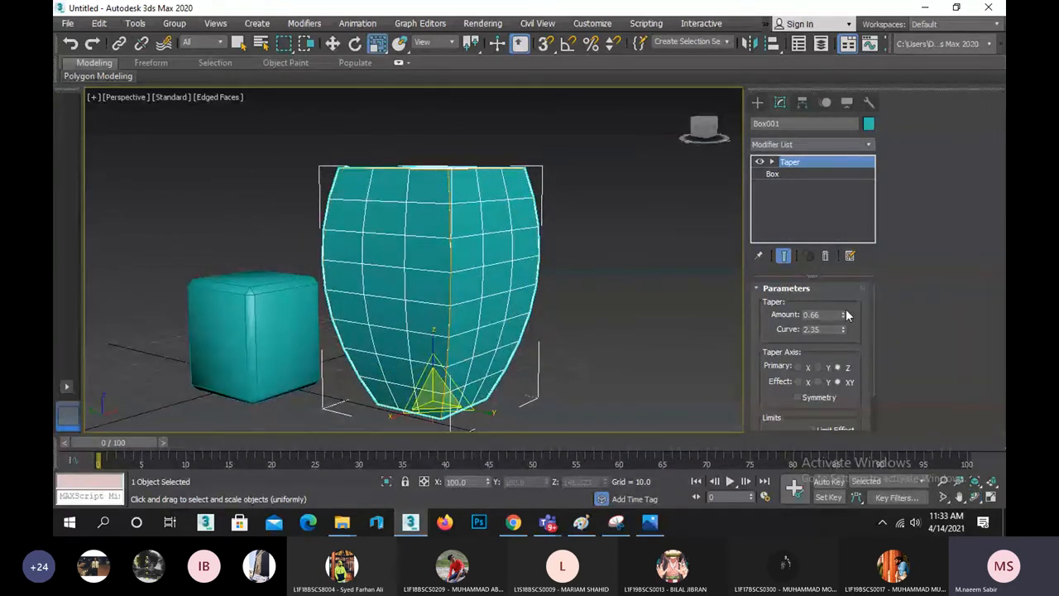
Set the tall box's Taper amount to 0.21 and curve to -1.92, and examine the pinched shape from several angles.
left_click_drag(844, 315, 864, 7)
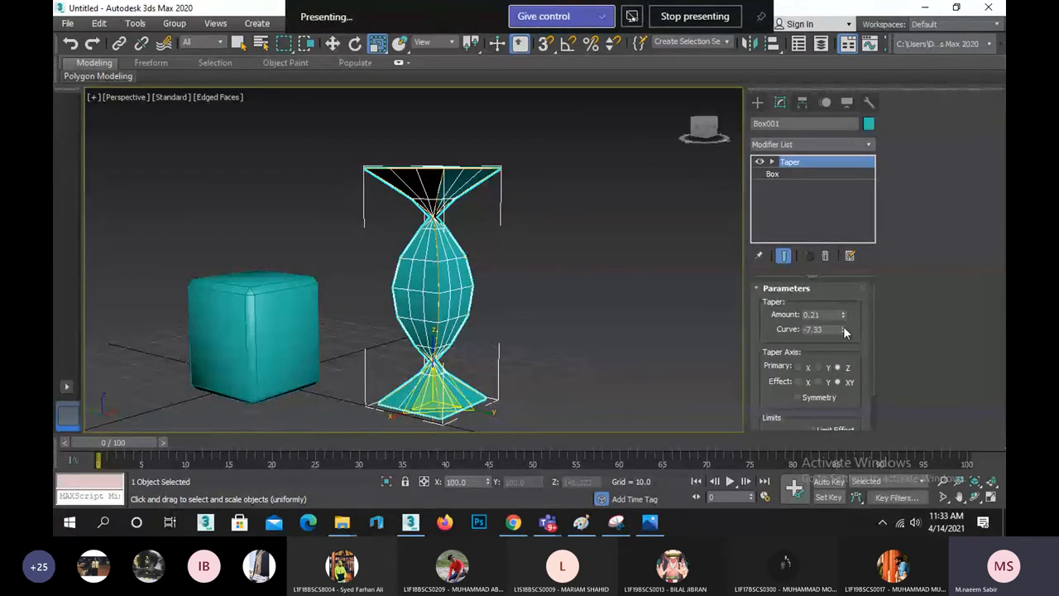
left_click_drag(845, 331, 844, 445)
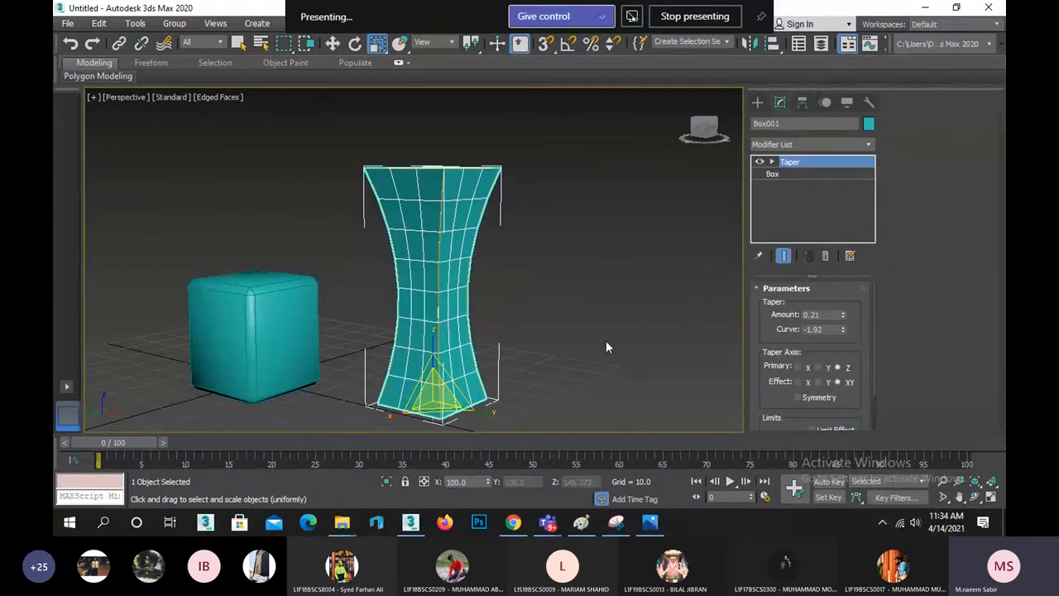
left_click(974, 496)
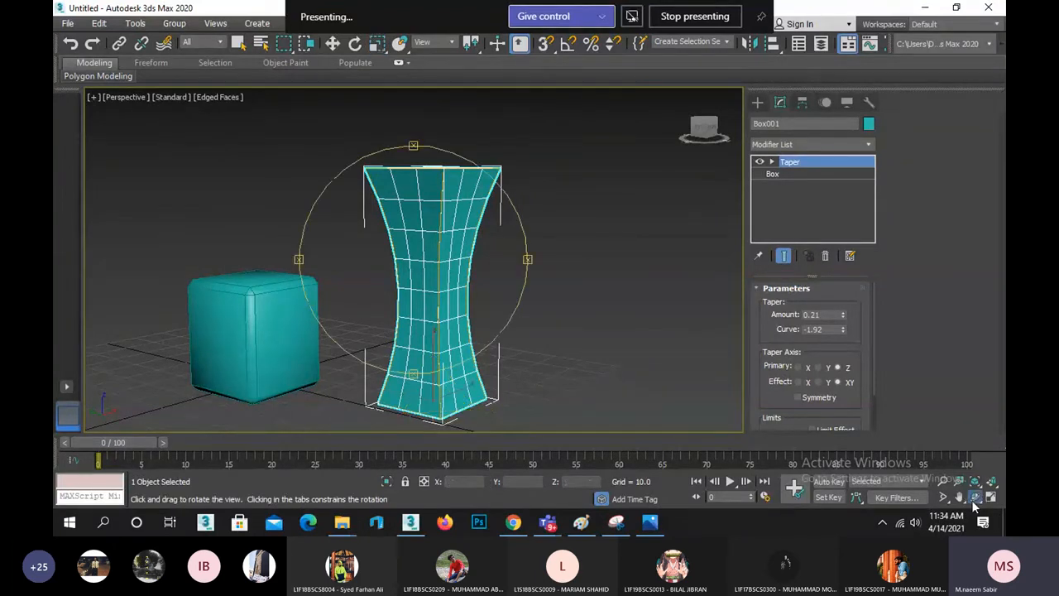
left_click_drag(462, 232, 487, 260)
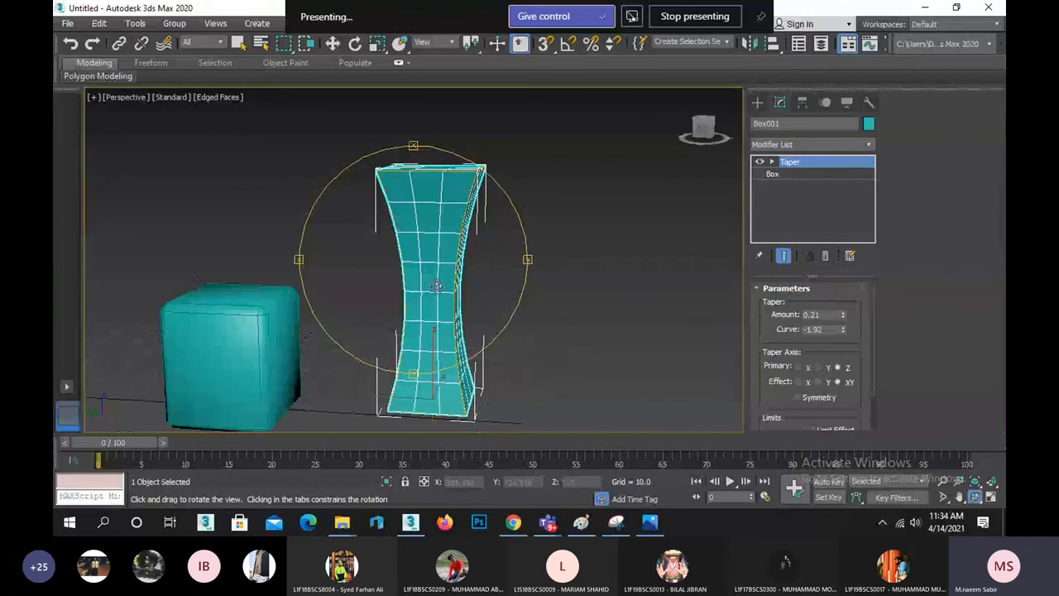
mouse_move(447, 298)
left_mouse_down()
mouse_move(480, 300)
mouse_move(473, 286)
mouse_move(459, 291)
left_mouse_up()
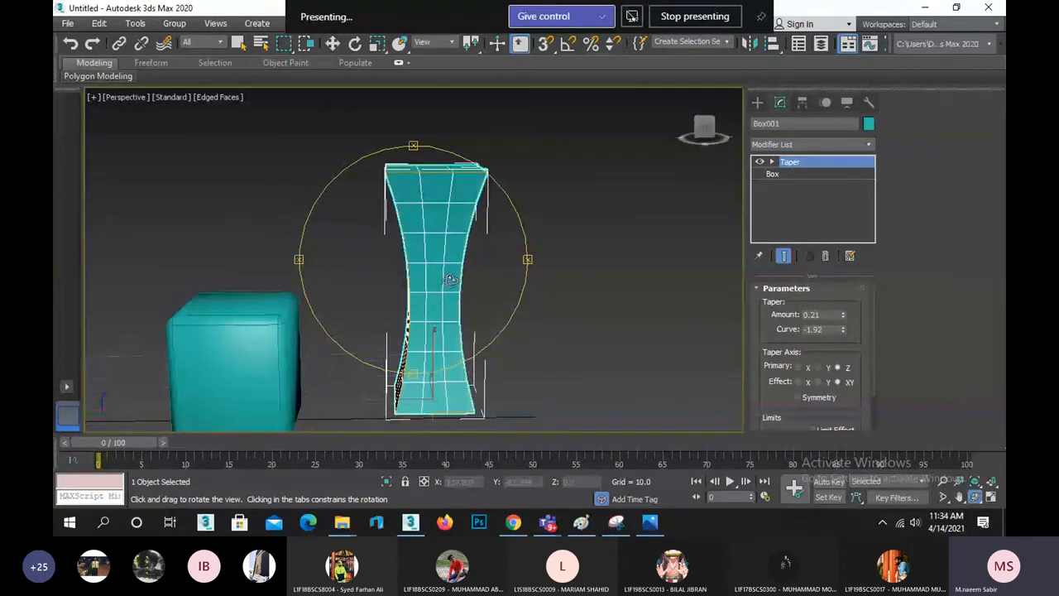
Try Y and X as the Taper's primary axis on the tall box, ending with primary X and effect Y.
left_click(818, 369)
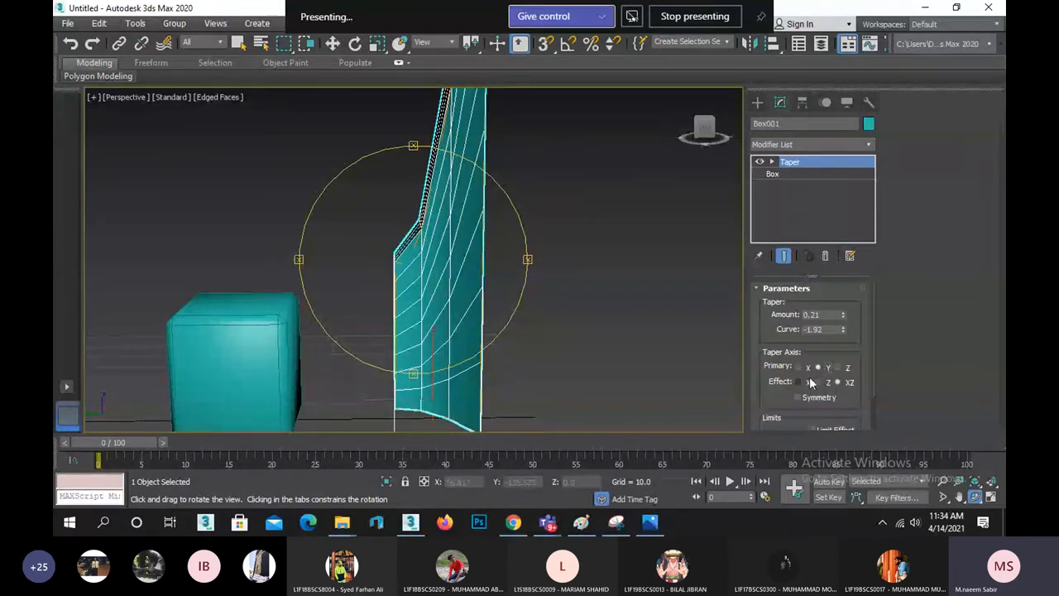
left_click(800, 368)
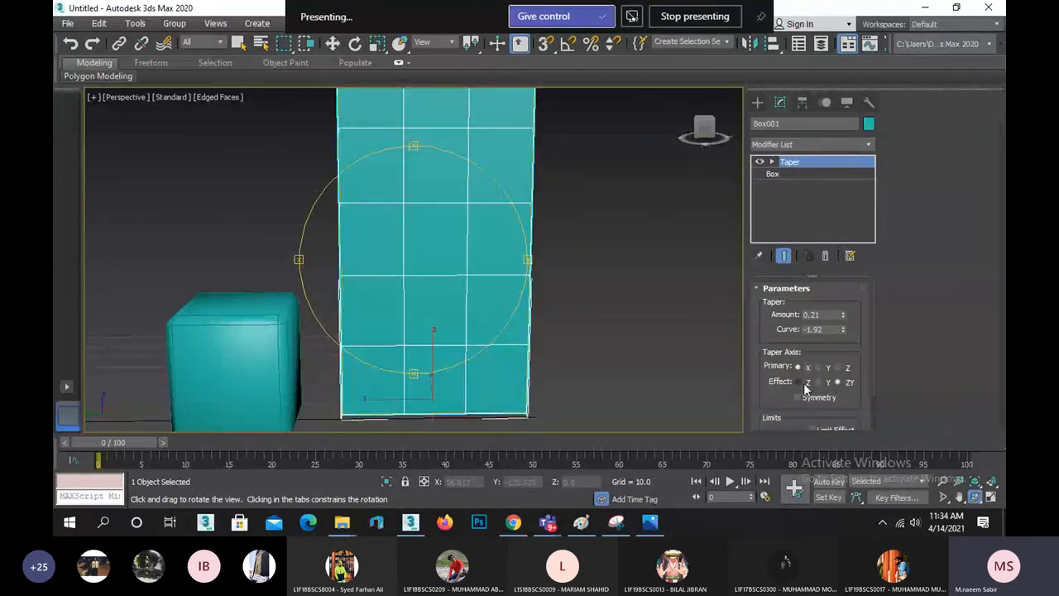
left_click(809, 383)
left_click(818, 383)
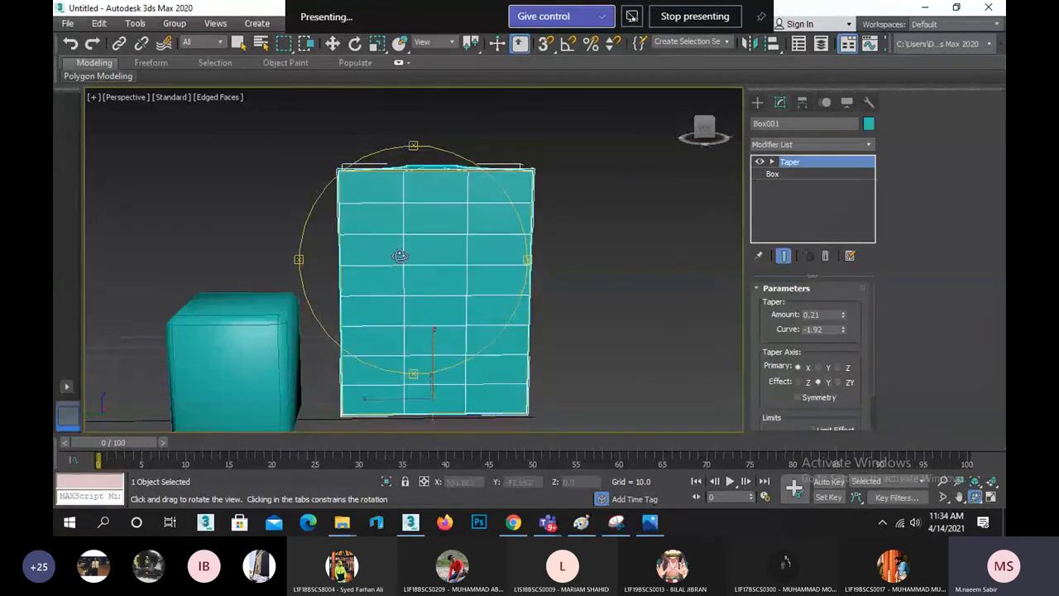
left_click_drag(437, 287, 443, 260)
key("r")
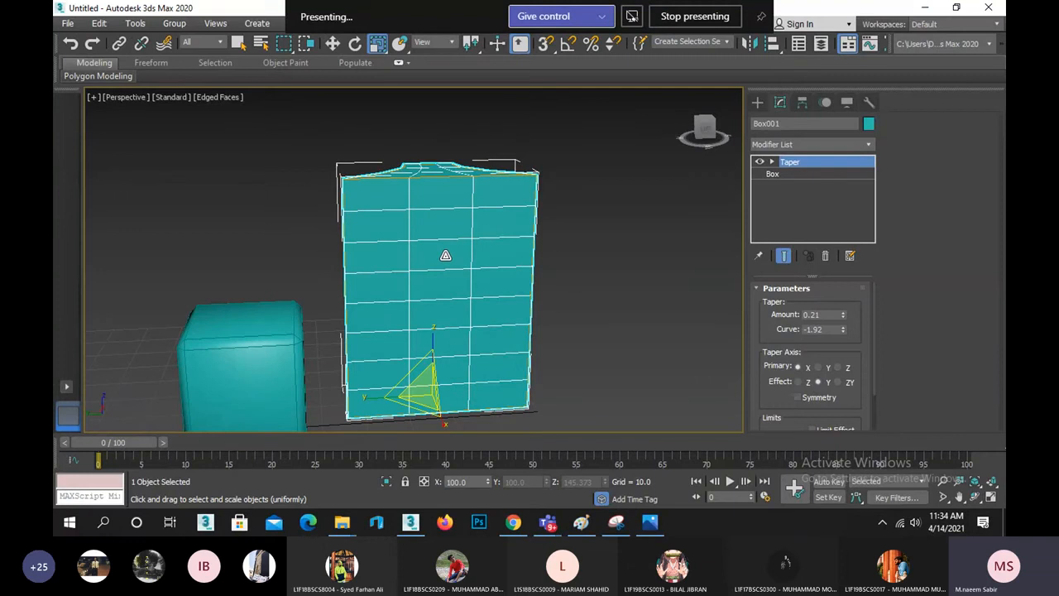
Delete the tall tapered box and apply a Taper modifier to the remaining chamfer box.
key("Delete")
middle_click_drag(271, 307, 339, 194)
left_click(338, 251)
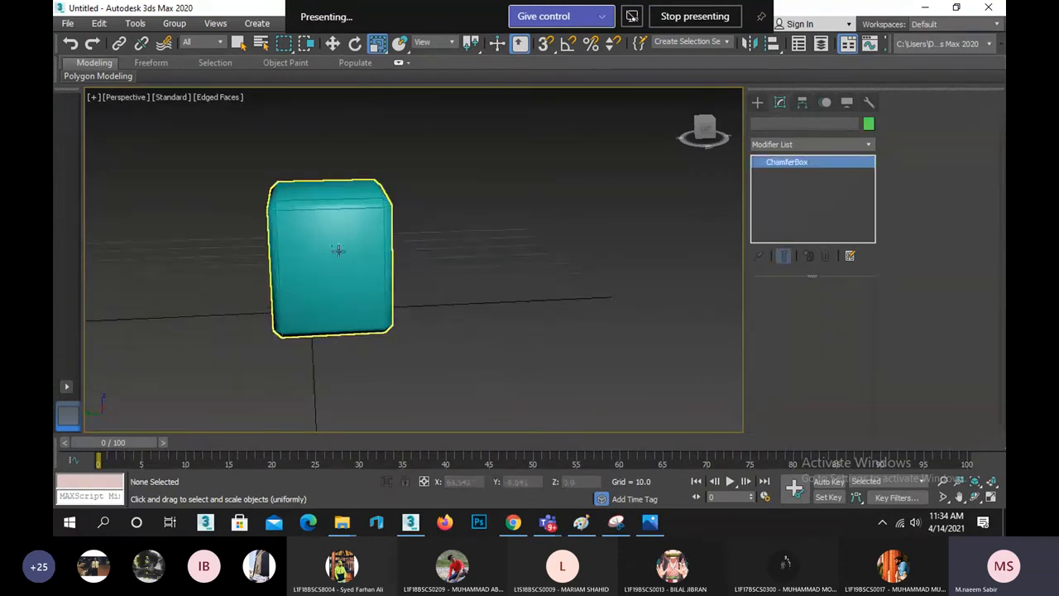
left_click(812, 144)
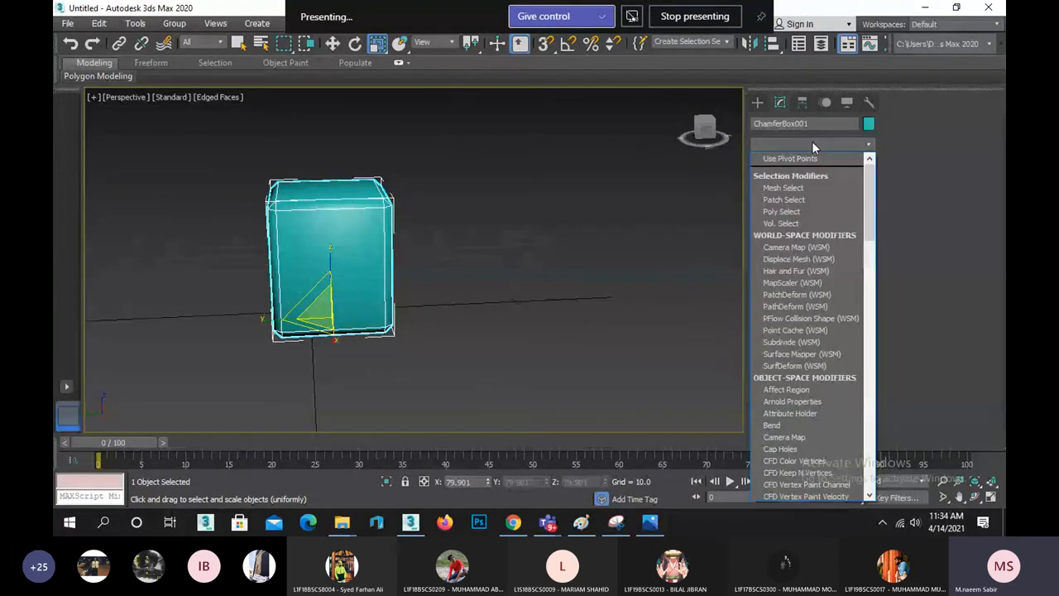
key("t")
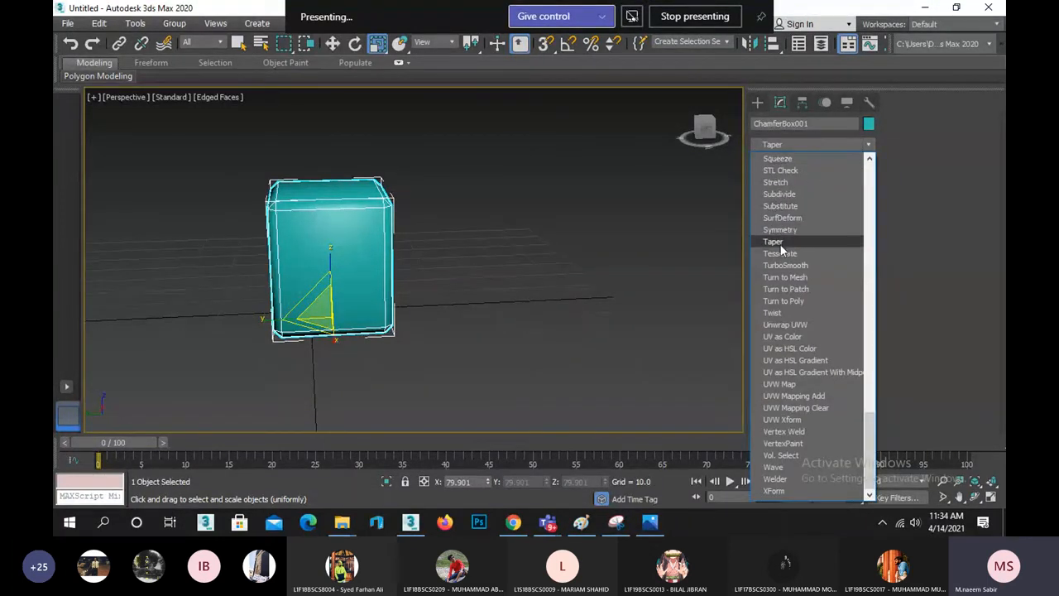
left_click(773, 242)
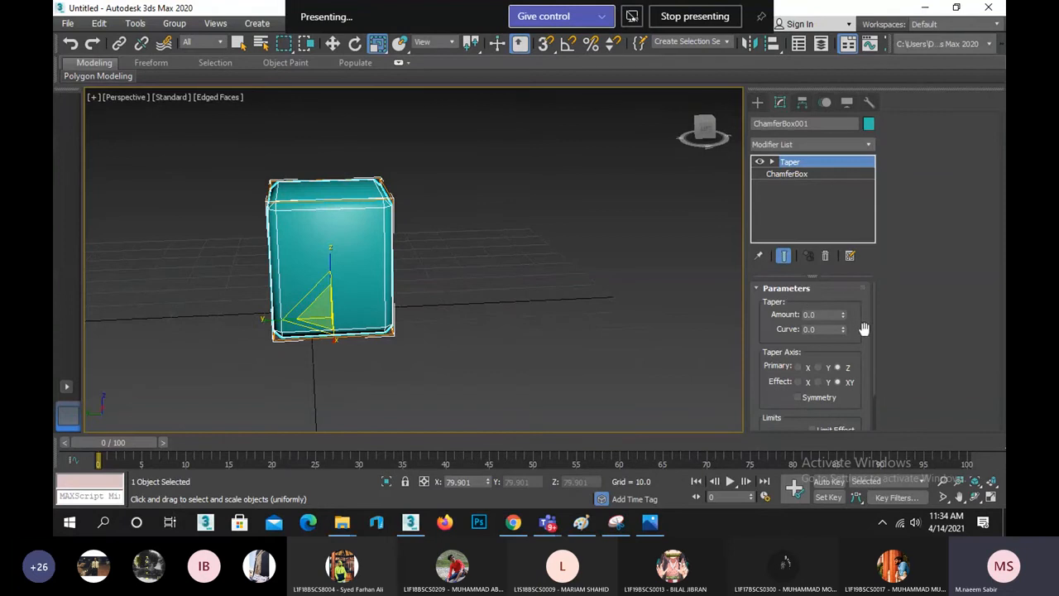
Try a Taper amount of 0.5 on the chamfer box, settle on 0.3, and check it from a corner view.
left_click(844, 313)
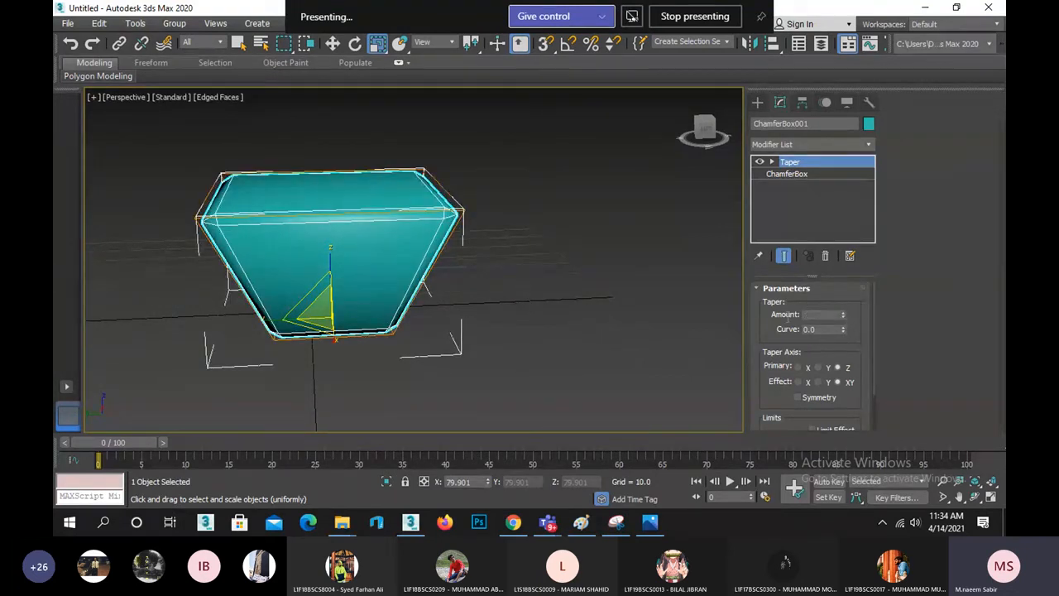
left_click_drag(787, 318, 774, 315)
type("0.5")
key("Return")
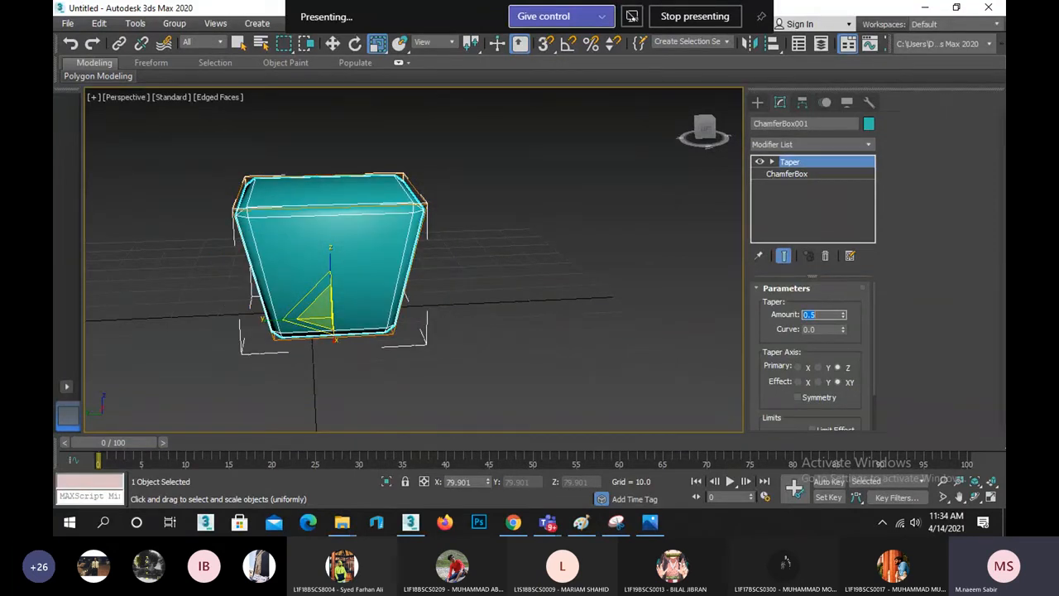
type("0.3")
key("Return")
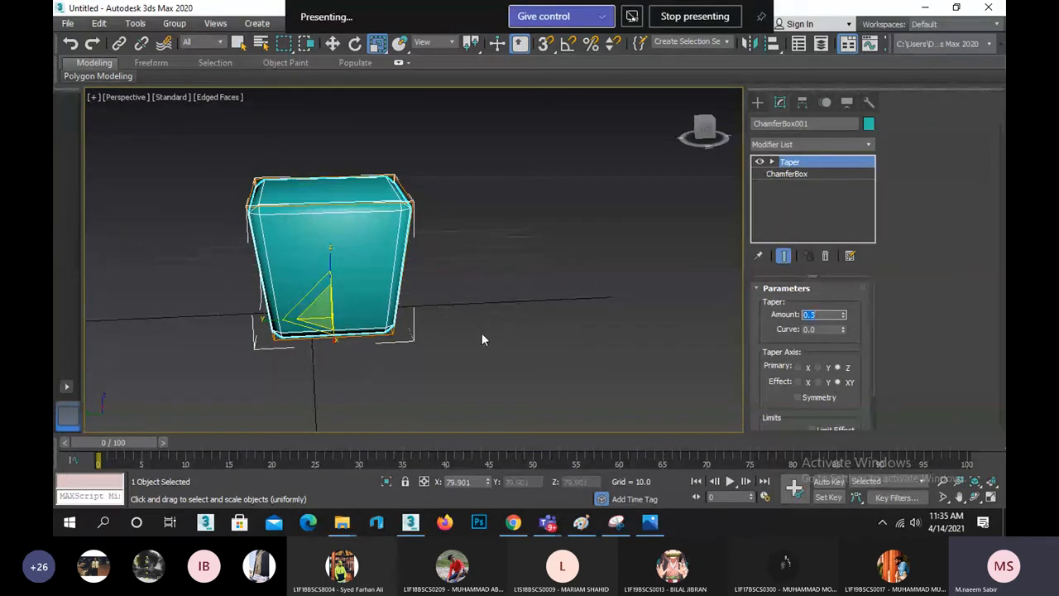
left_click(975, 497)
left_click_drag(408, 251, 465, 253)
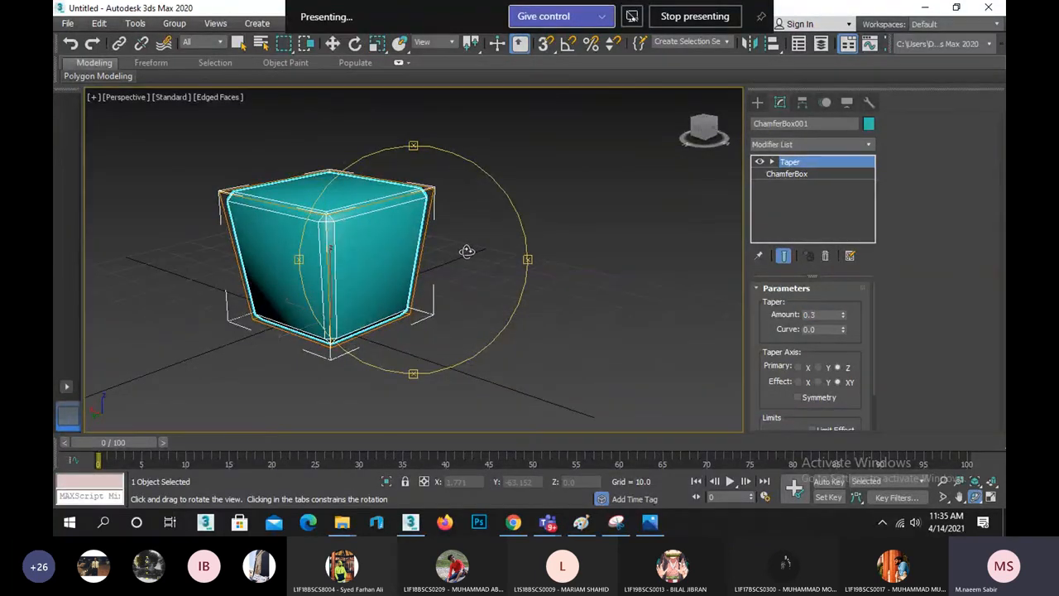
Scale the tapered chamfer box down uniformly to about 69 percent.
key("r")
middle_click_drag(466, 259, 474, 262)
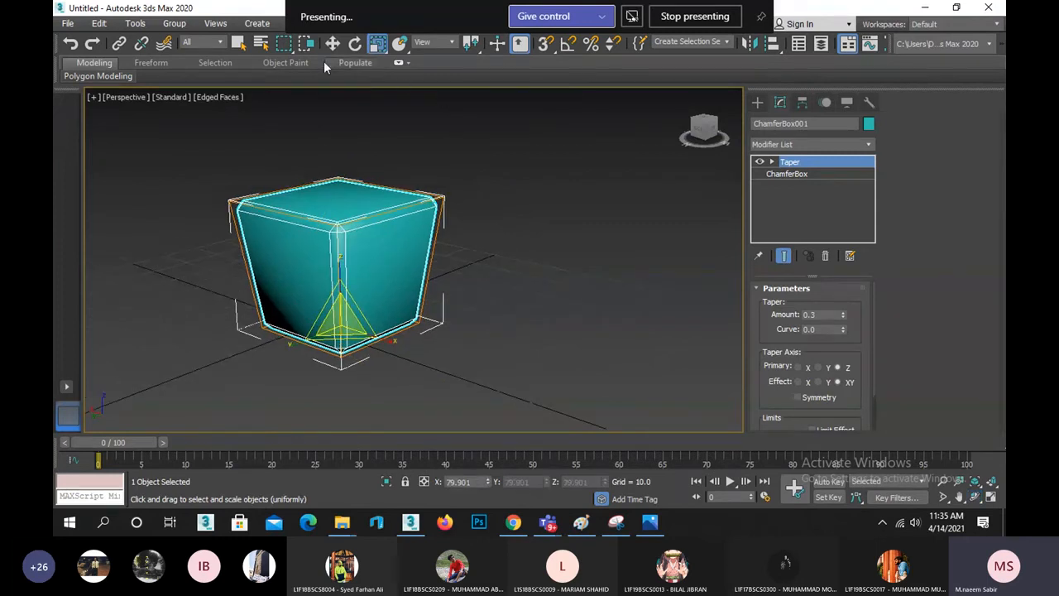
key("r")
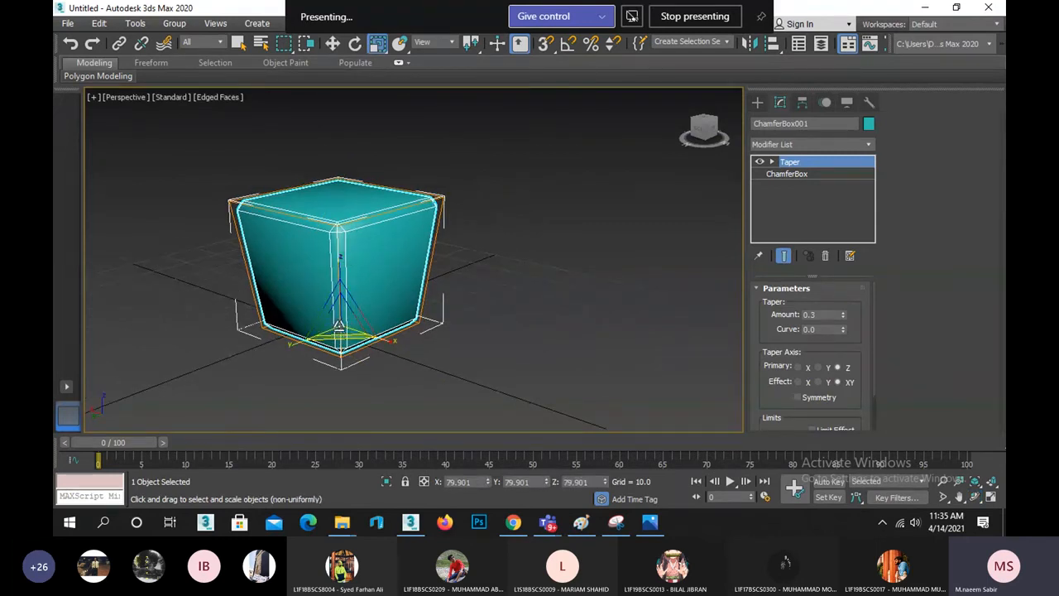
left_click_drag(338, 318, 337, 328)
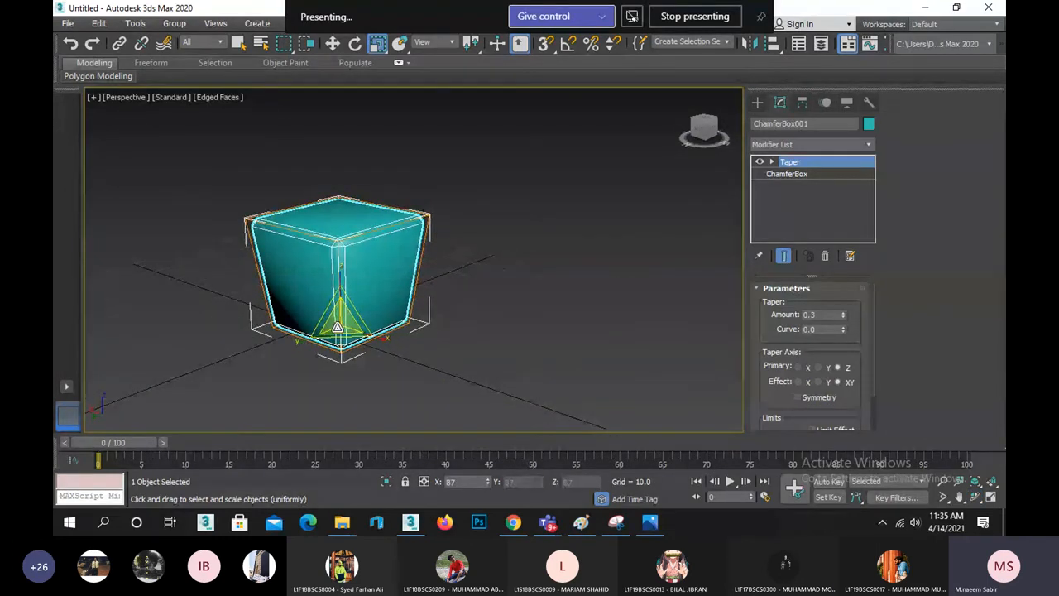
Move the tapered chamfer box straight up above the grid to a Z position of about 25.
left_click(330, 39)
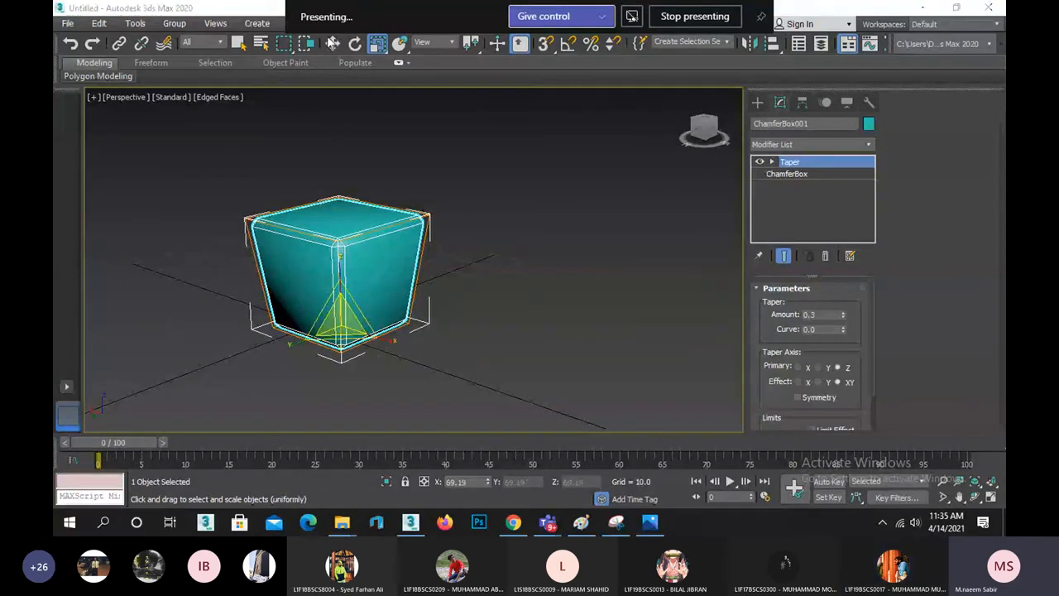
left_click(634, 192)
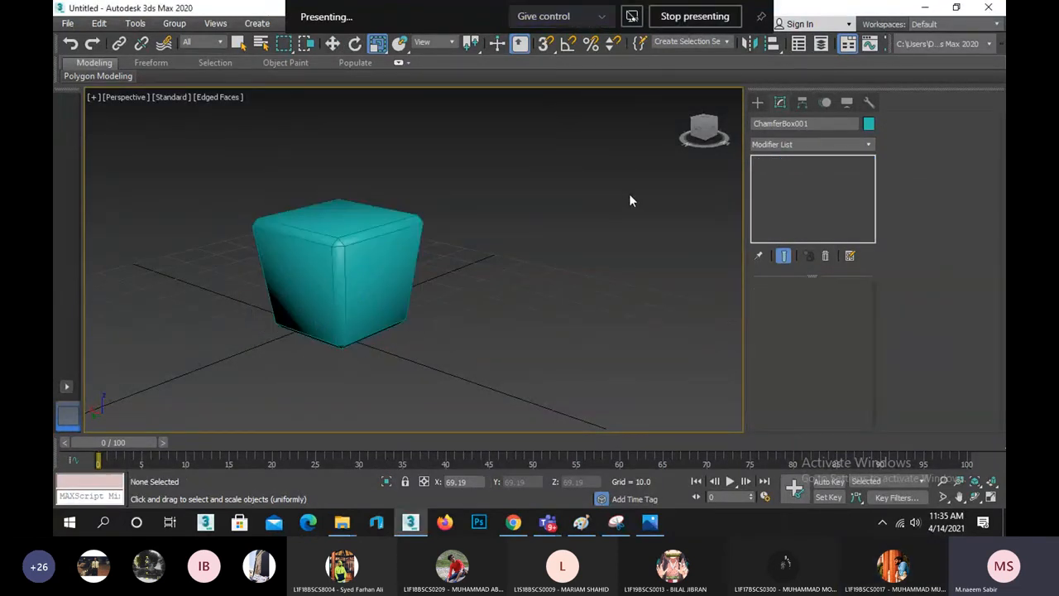
left_click(330, 44)
left_click(345, 254)
left_click(345, 254)
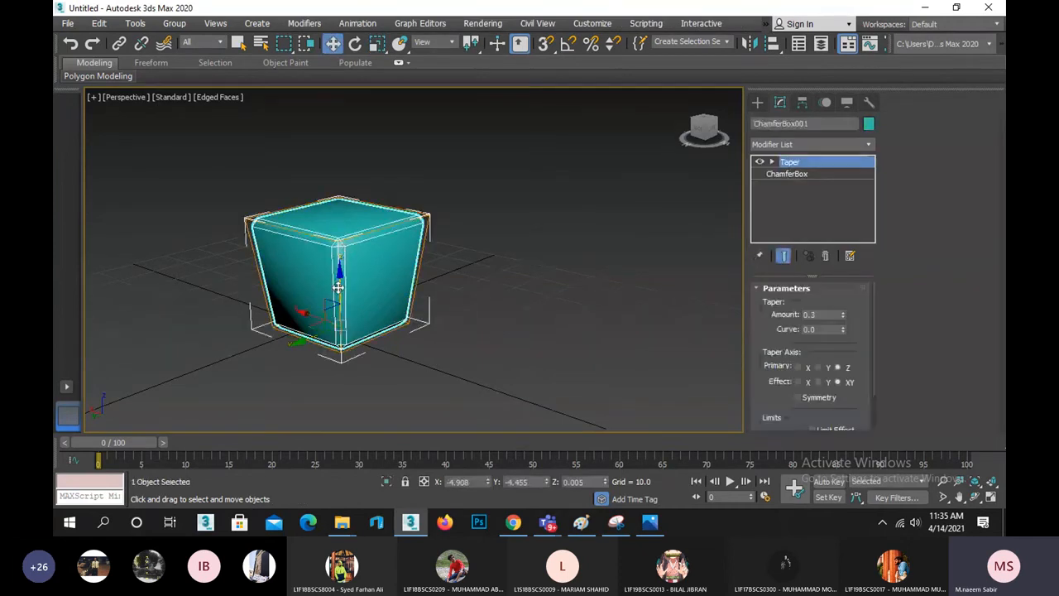
left_click_drag(346, 254, 343, 173)
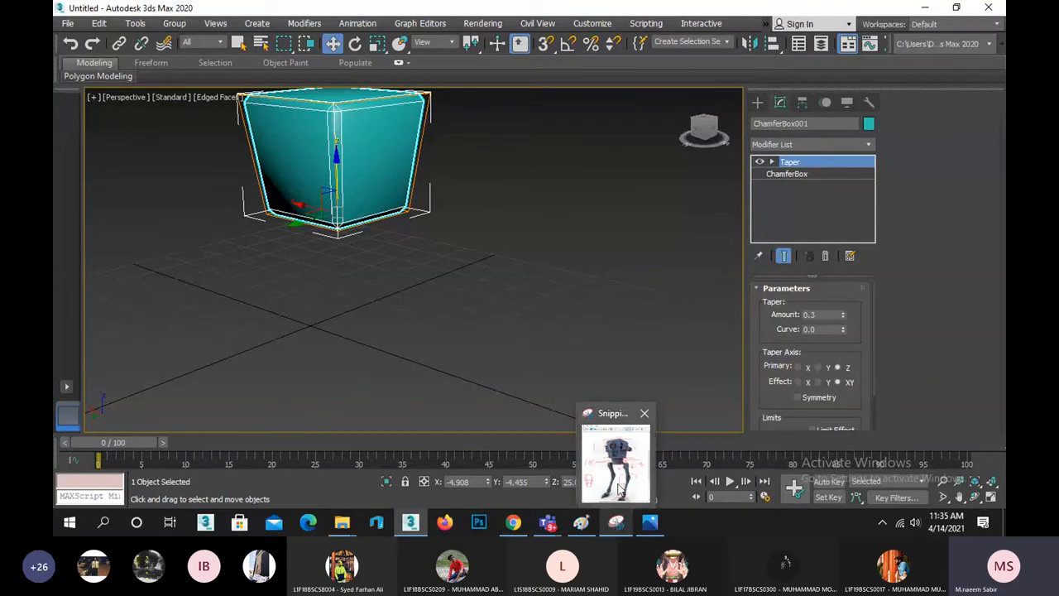
Compare the body with the annotated robot sketch and the T Rex.jpg photo, and stretch the chamfer box along Z to about 82 percent.
left_click(617, 522)
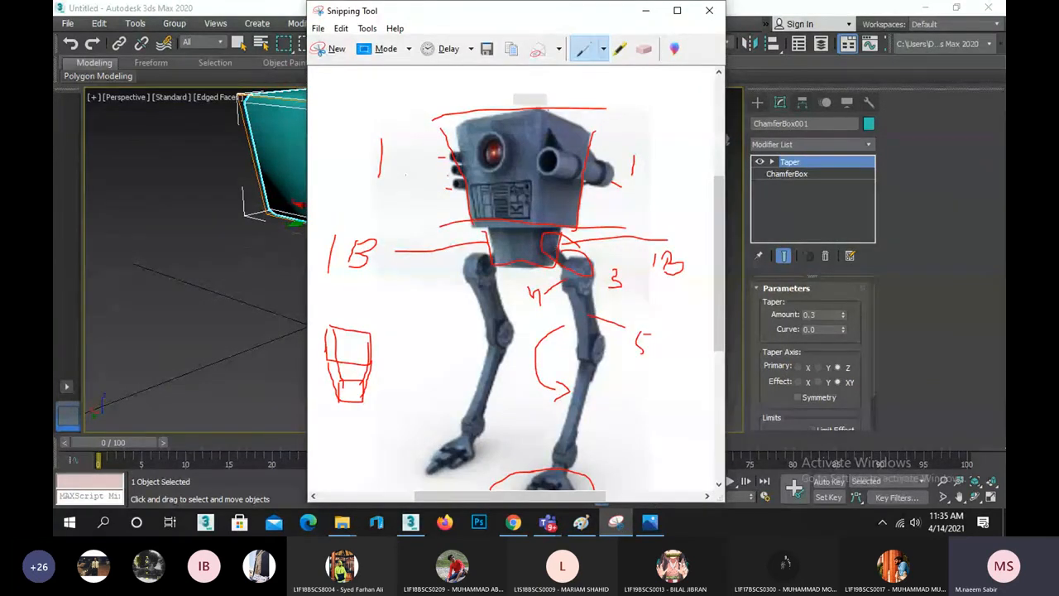
left_click(646, 12)
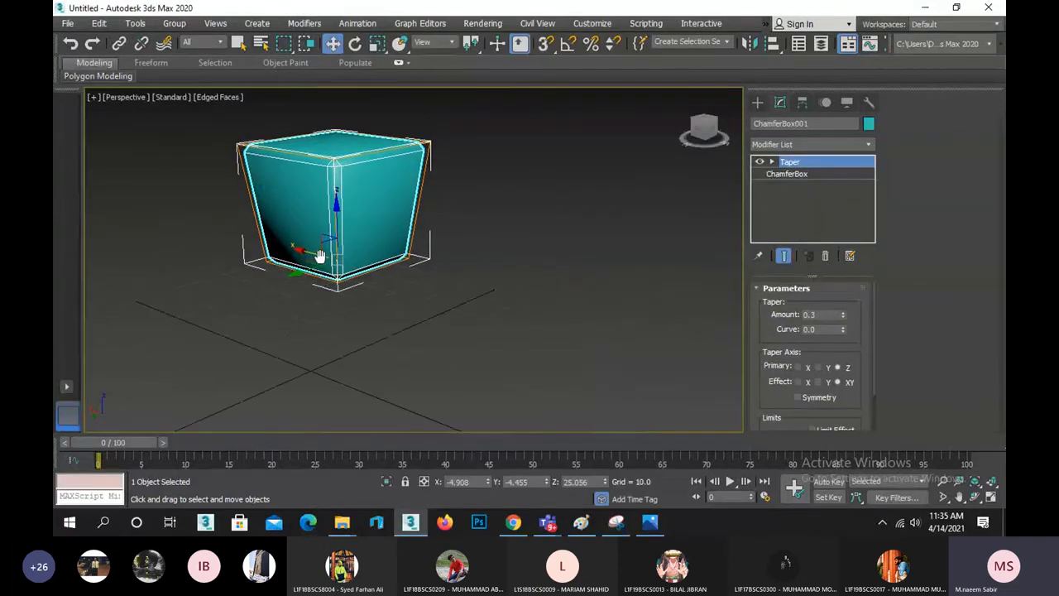
left_click(375, 44)
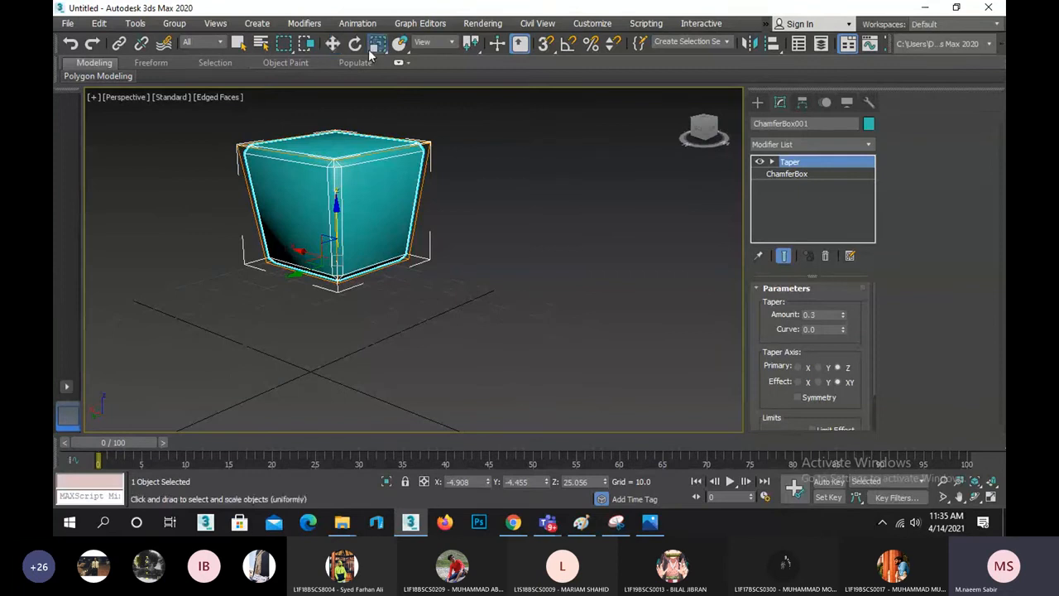
left_click_drag(332, 212, 334, 202)
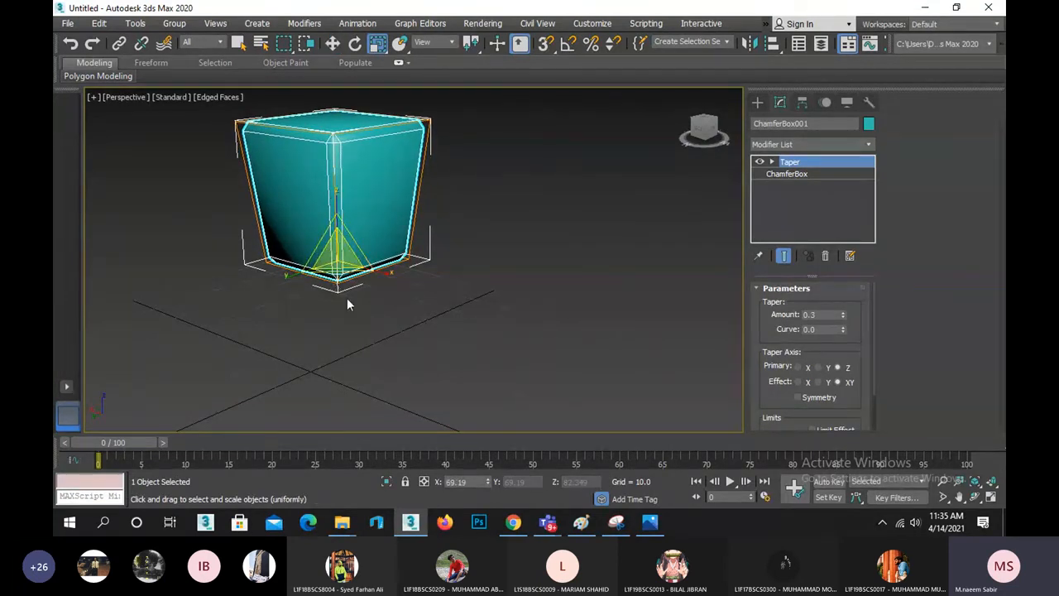
left_click(650, 520)
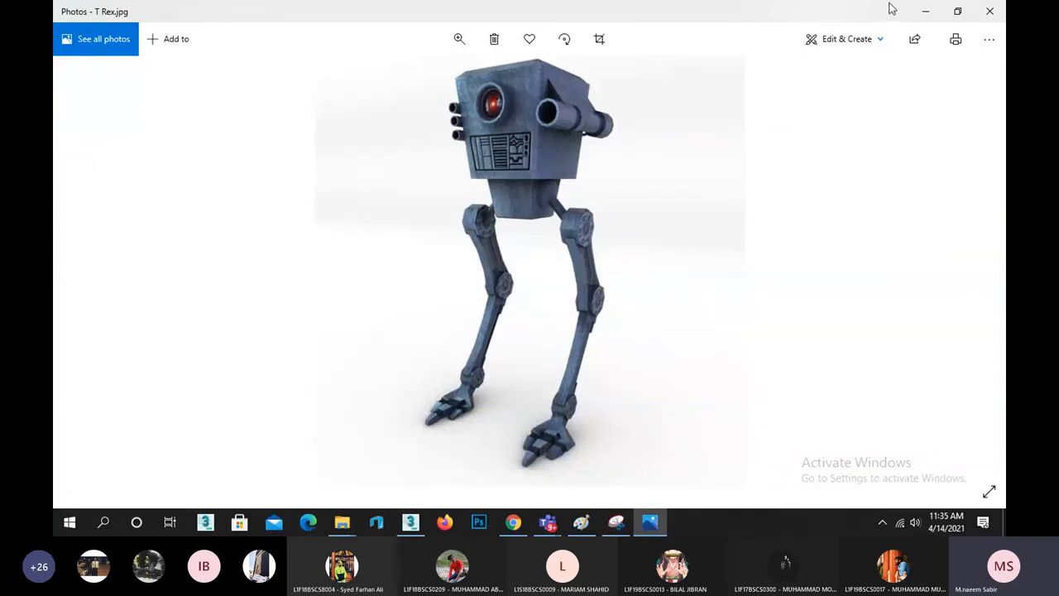
left_click(924, 16)
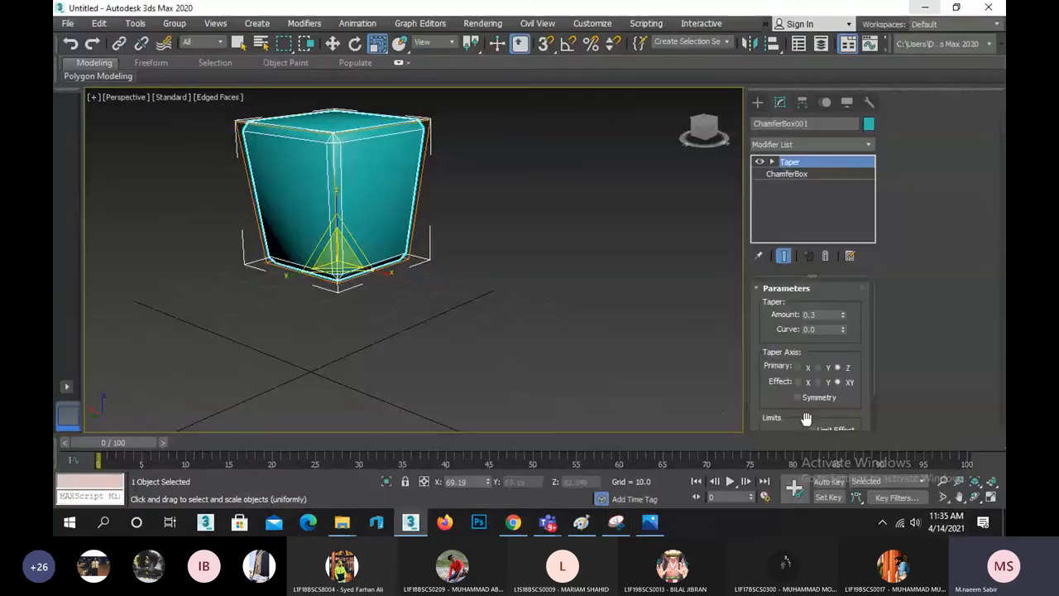
Convert the tapered chamfer box to an Editable Poly and switch to polygon selection.
left_click(975, 496)
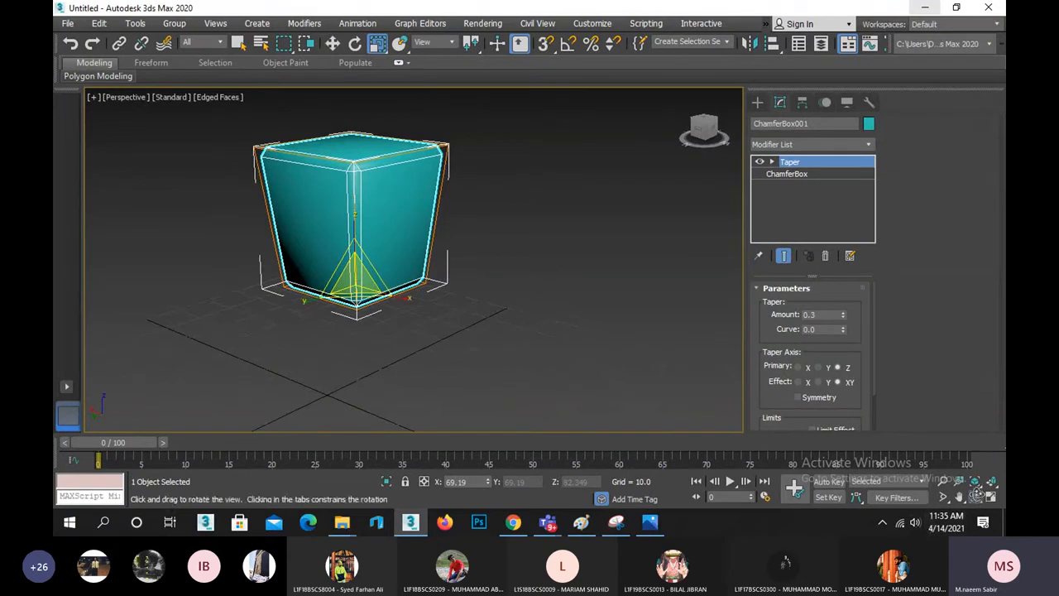
left_click_drag(431, 233, 404, 240)
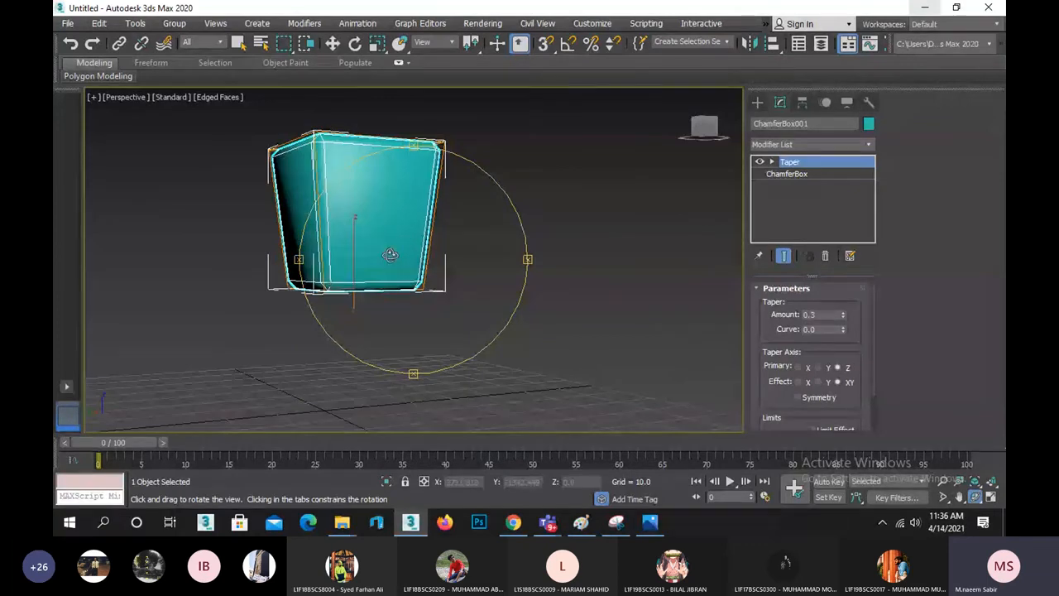
key("r")
right_click(386, 238)
mouse_move(468, 385)
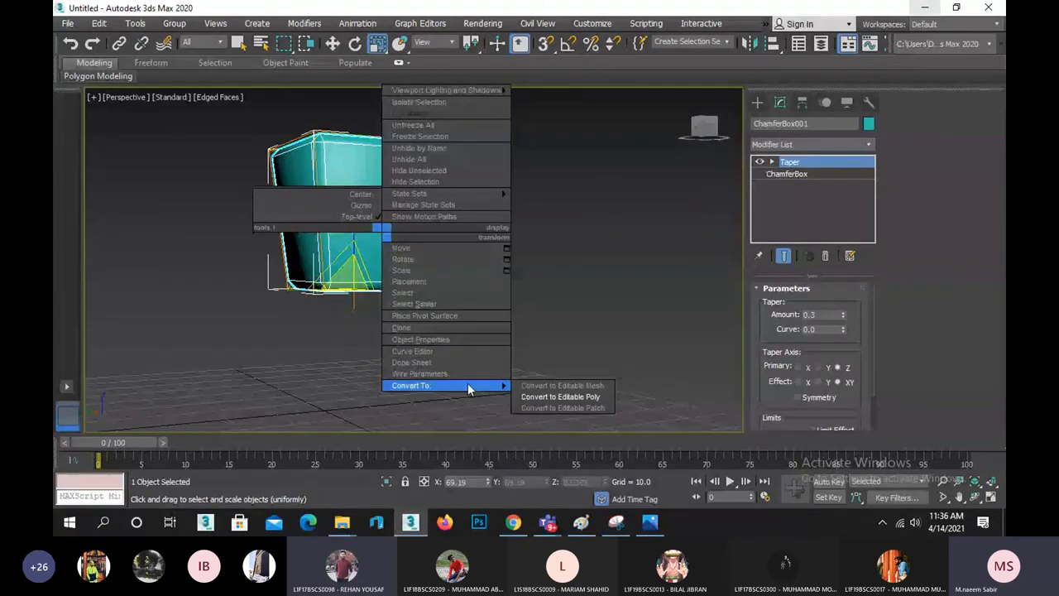
left_click(536, 400)
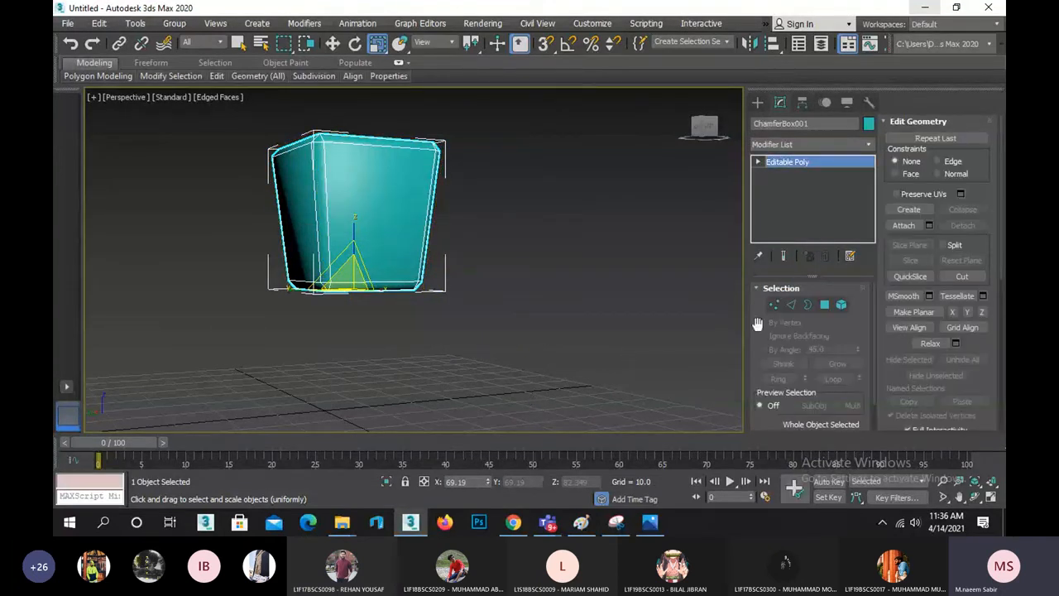
left_click(824, 304)
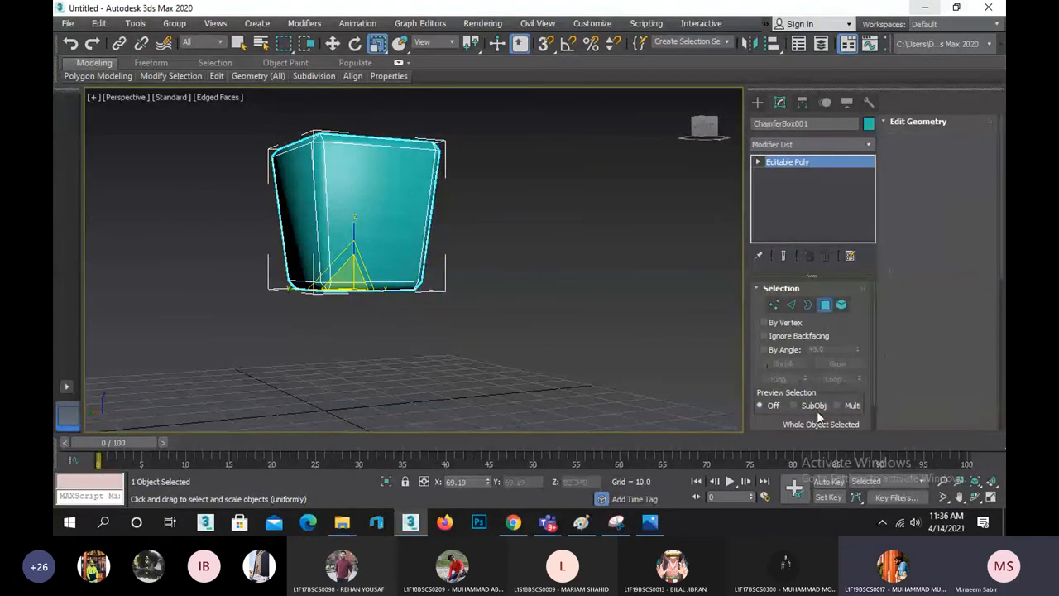
Select the bottom polygon of the tapered body and inset it by about 3.64.
left_click(975, 496)
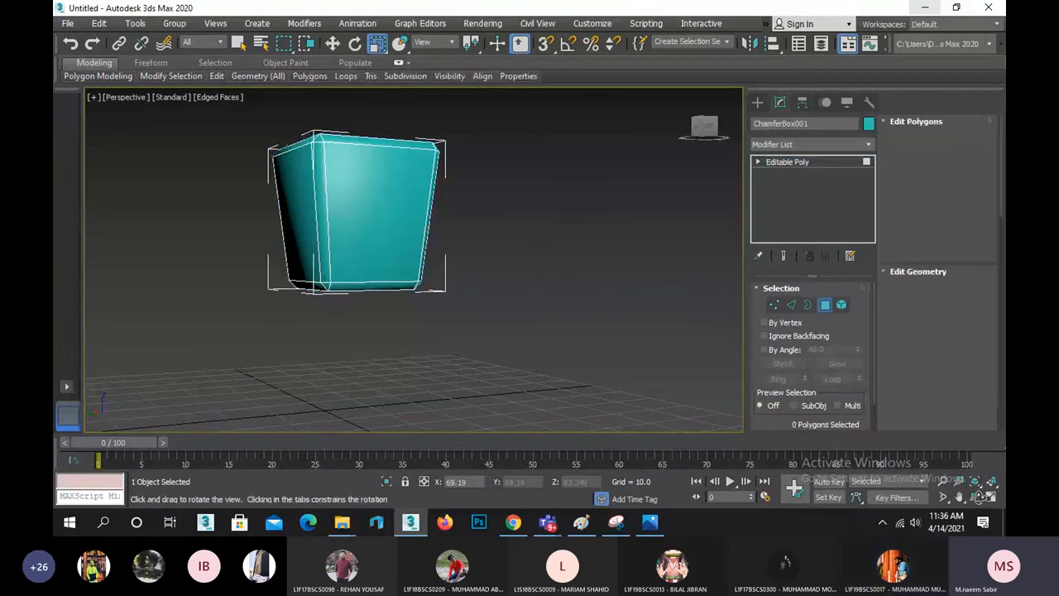
left_click_drag(452, 287, 494, 243)
right_click(400, 287)
left_click(400, 287)
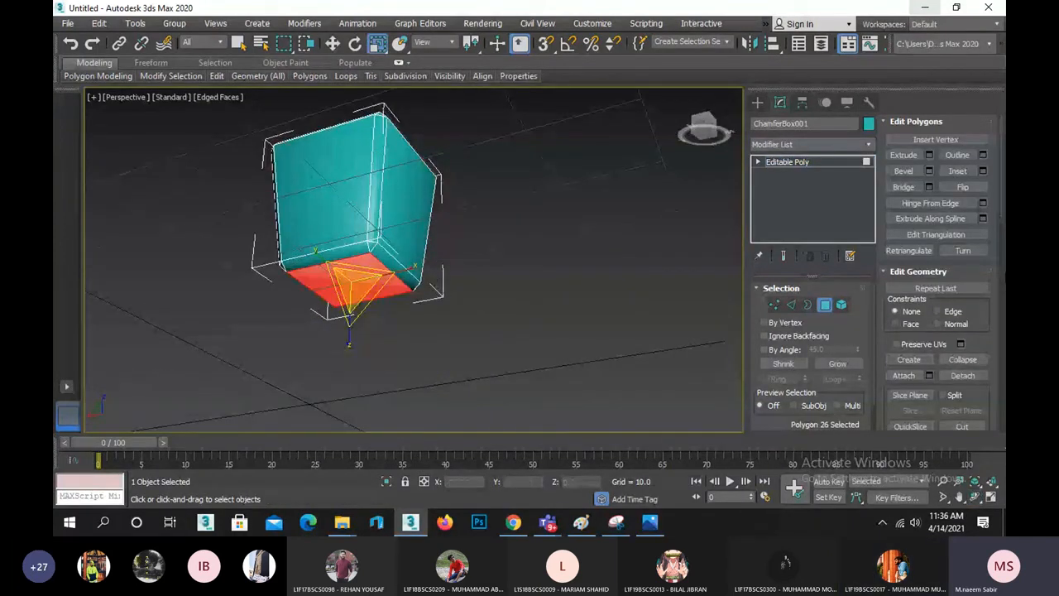
left_click(983, 172)
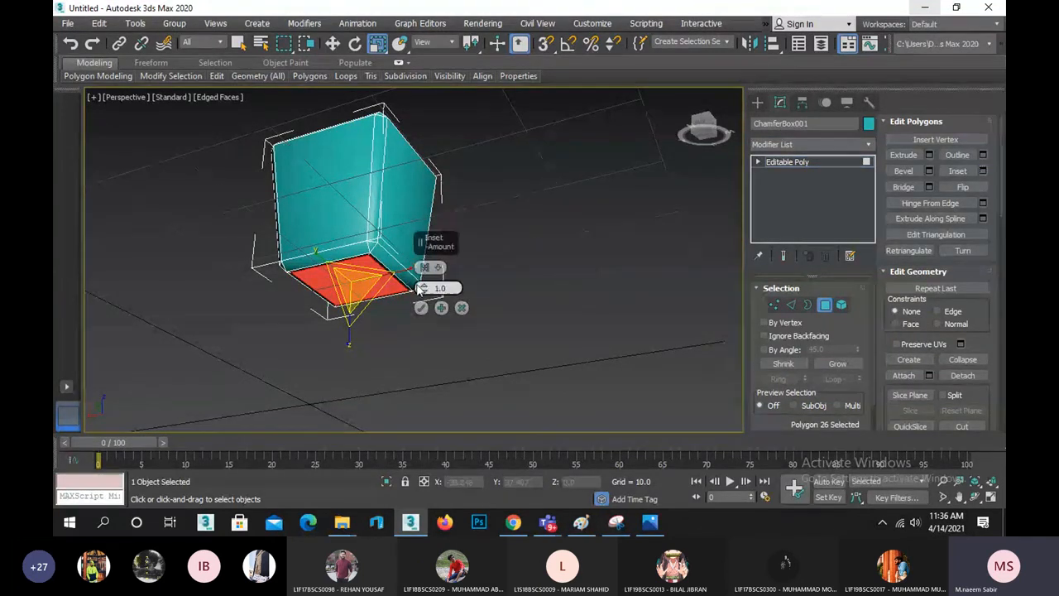
left_click_drag(423, 287, 424, 271)
scroll(291, 269, "up", 3)
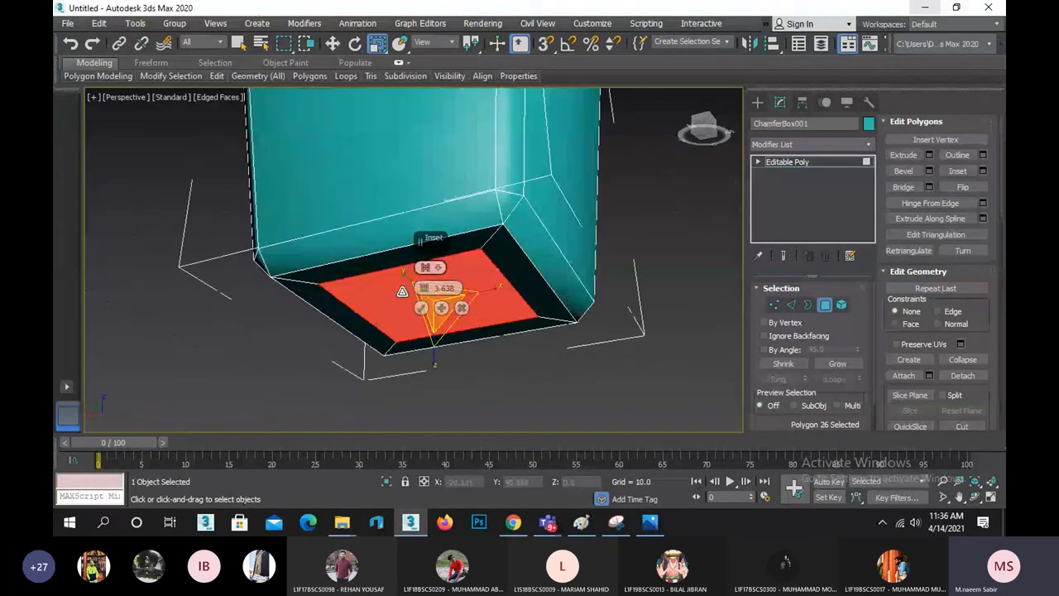
scroll(291, 269, "up", 2)
middle_click_drag(291, 266, 280, 245, "alt")
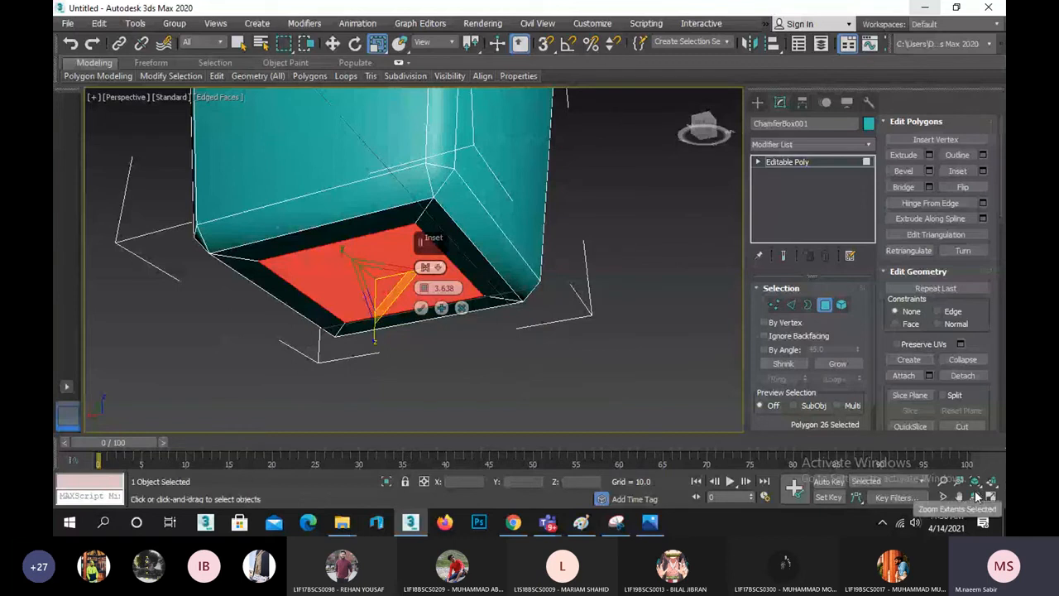
left_click(421, 308)
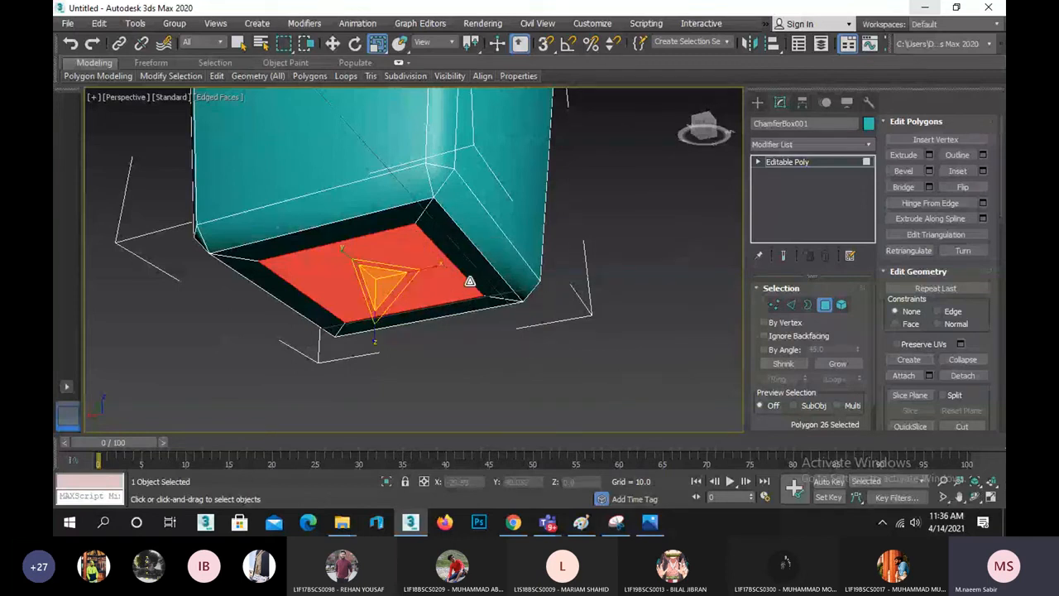
Check the T Rex.jpg photo for the lower body's proportions and extrude the inset bottom polygon downward by about 13.34.
middle_click_drag(469, 281, 454, 259, "alt")
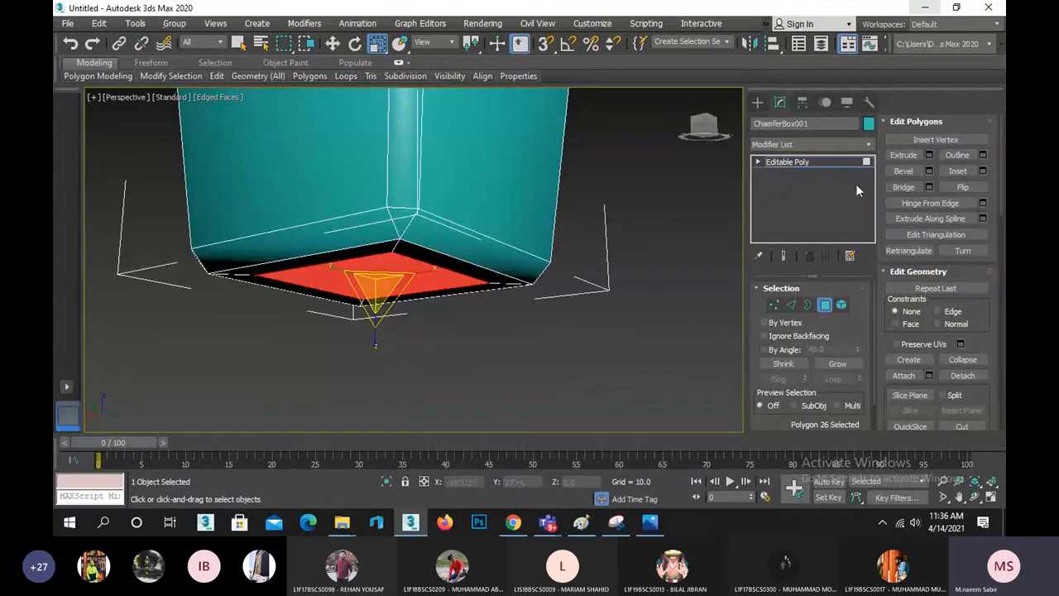
left_click(929, 154)
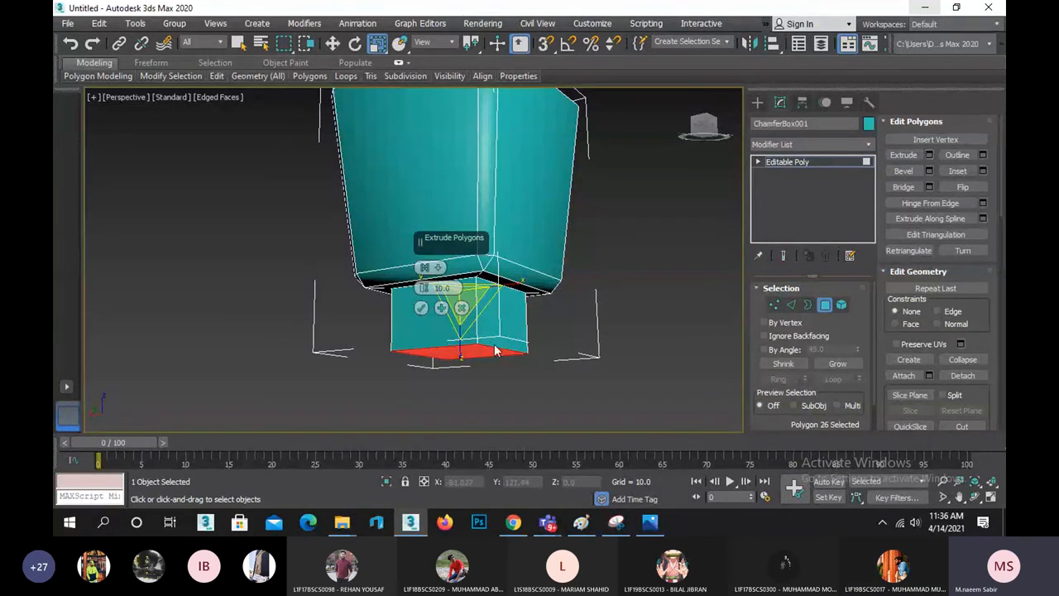
left_click(648, 523)
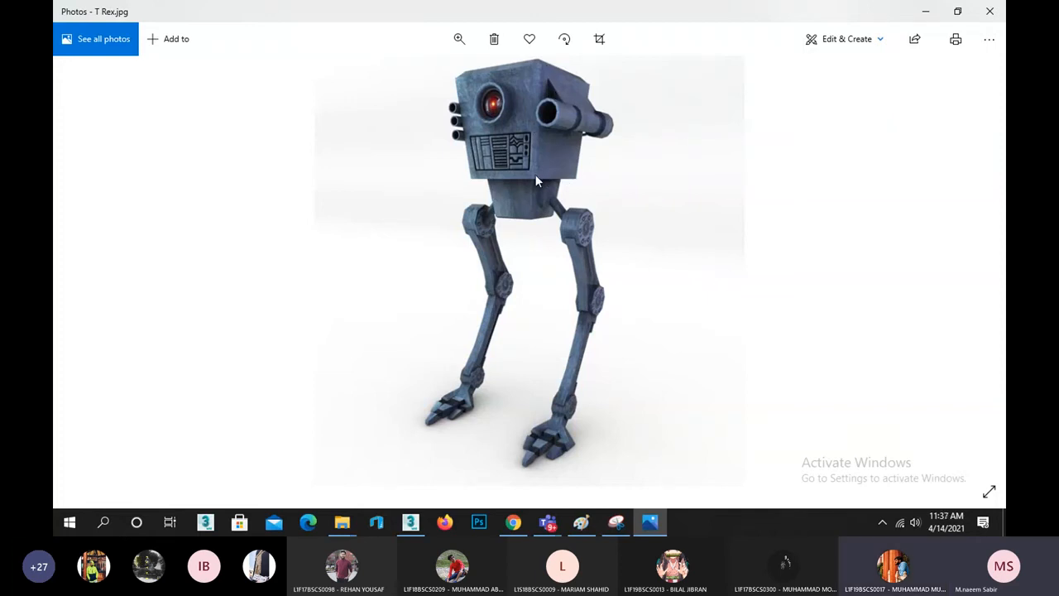
left_click(924, 15)
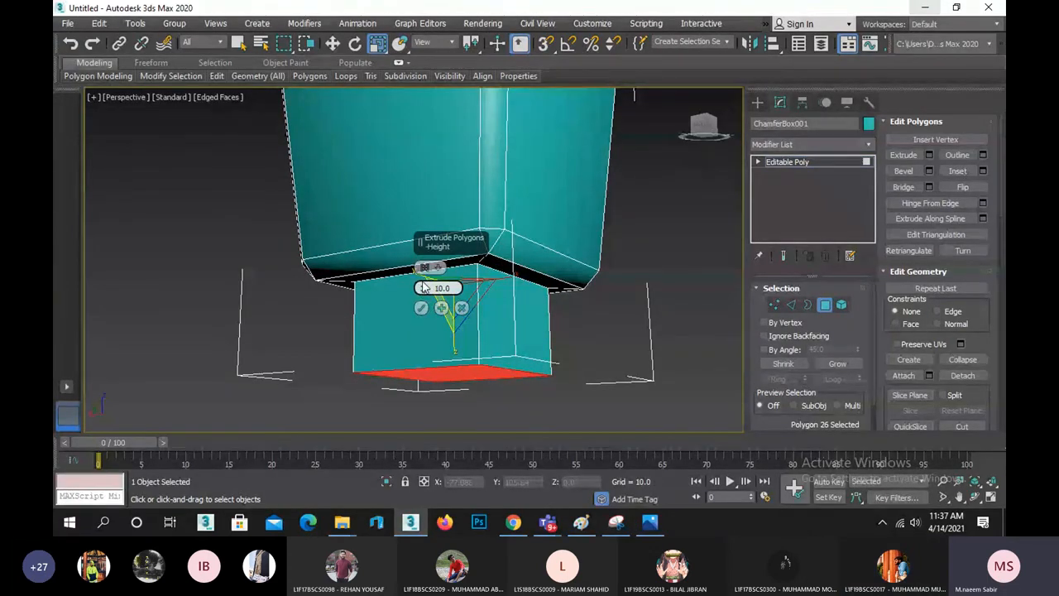
left_click_drag(424, 285, 422, 263)
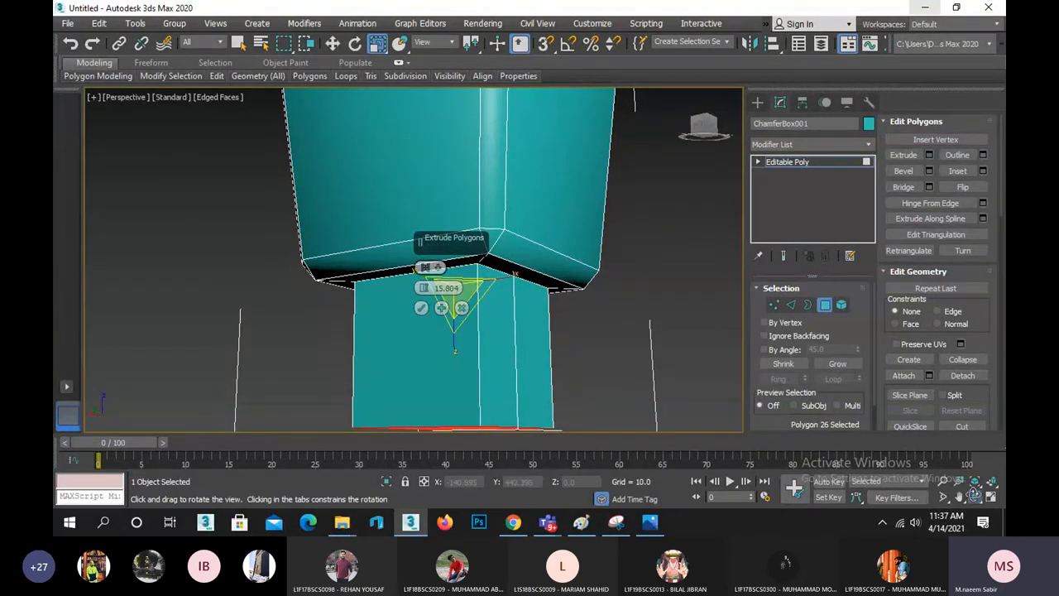
left_click(975, 495)
left_click_drag(368, 263, 351, 241)
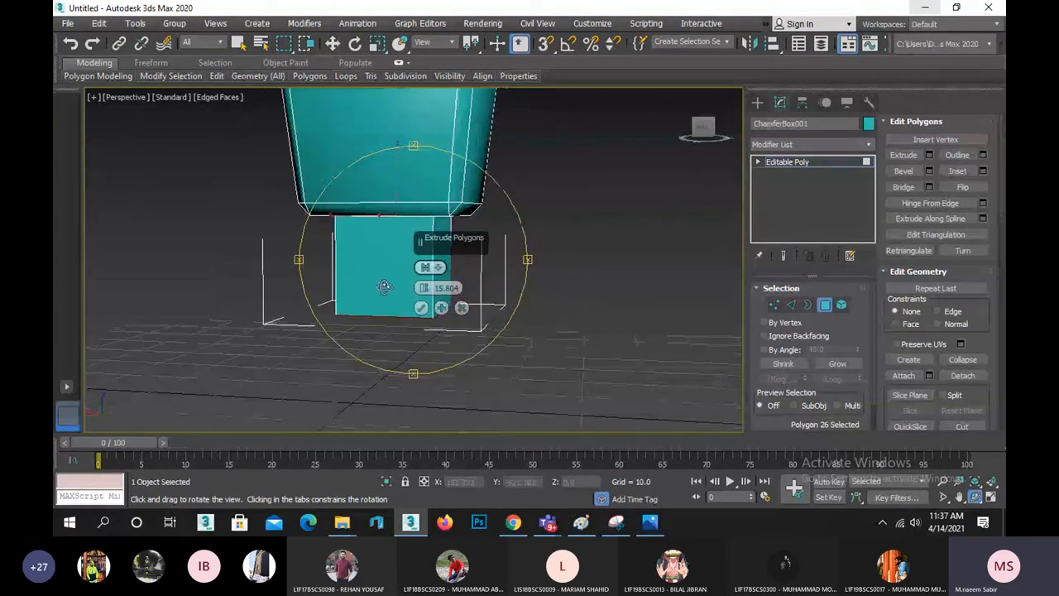
scroll(386, 287, "up", 3)
left_click_drag(424, 288, 424, 302)
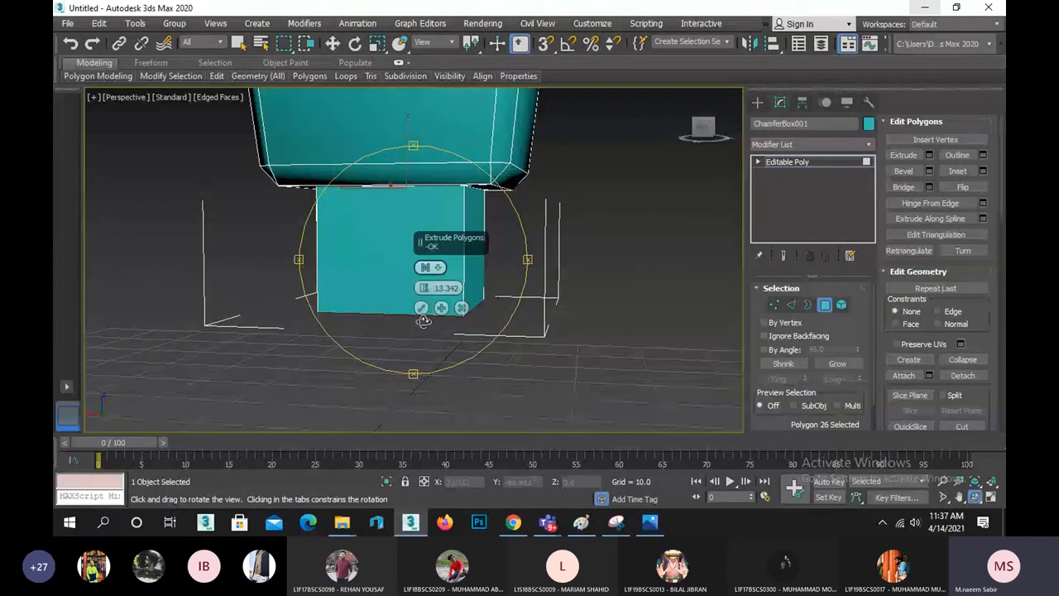
left_click(421, 308)
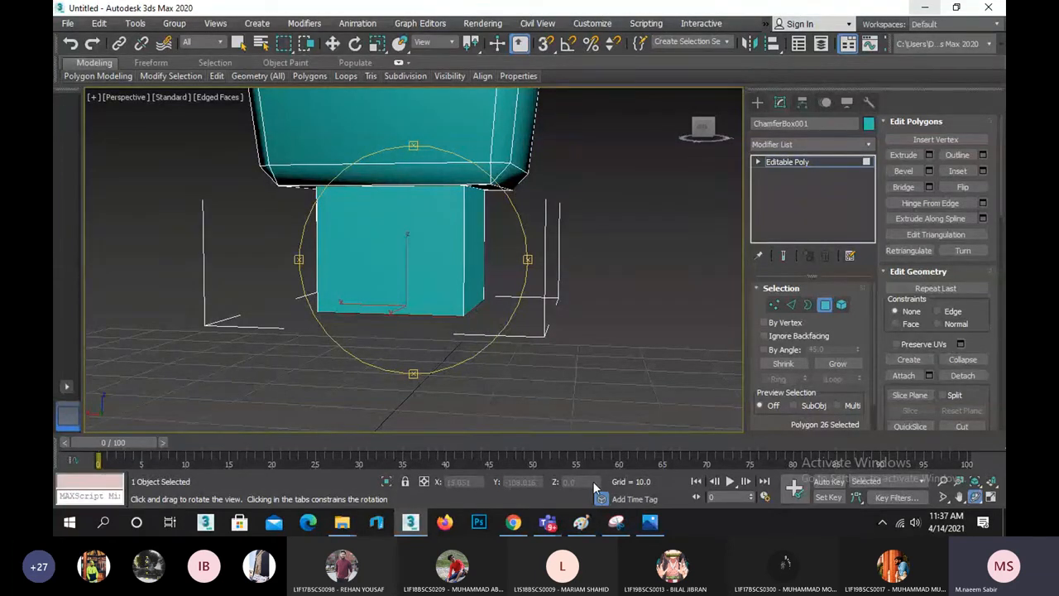
Consult the annotated robot sketch and uniformly scale down the extruded block's bottom polygon so the lower body tapers downward.
left_click(615, 522)
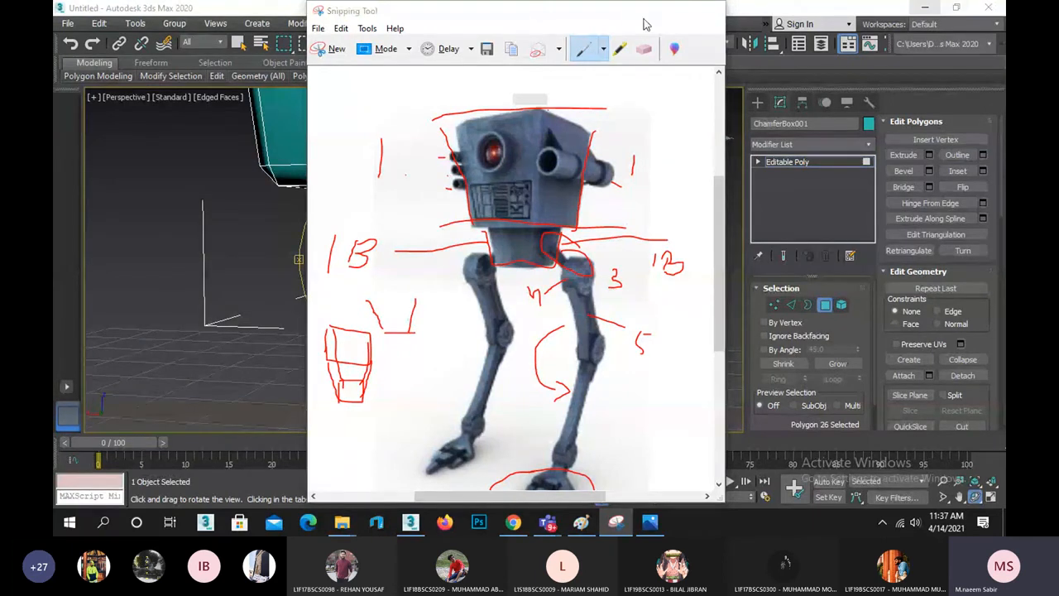
left_click(645, 10)
left_click_drag(468, 315, 434, 266)
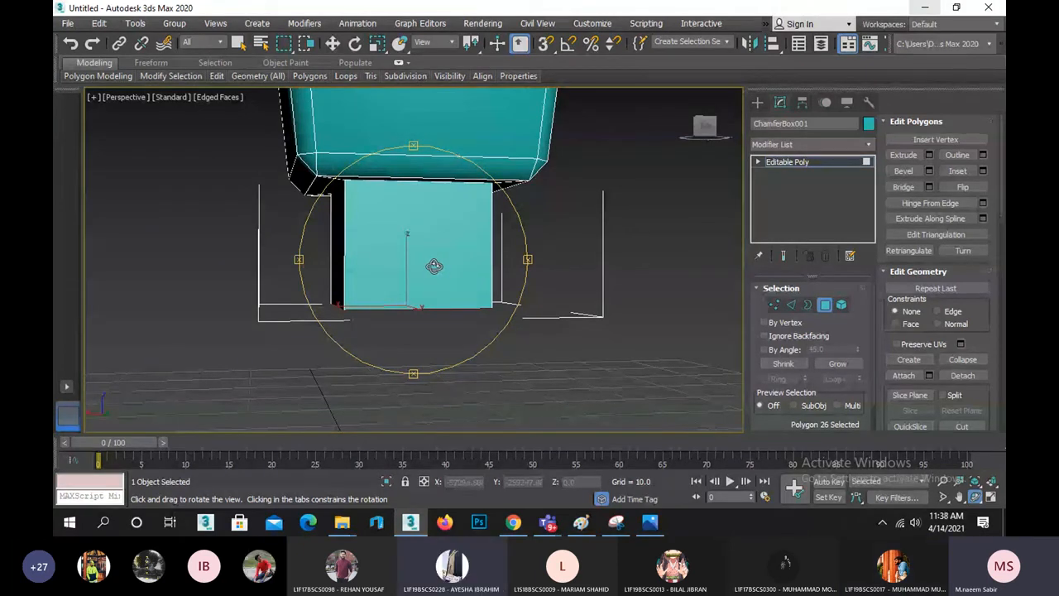
left_click_drag(388, 265, 407, 239)
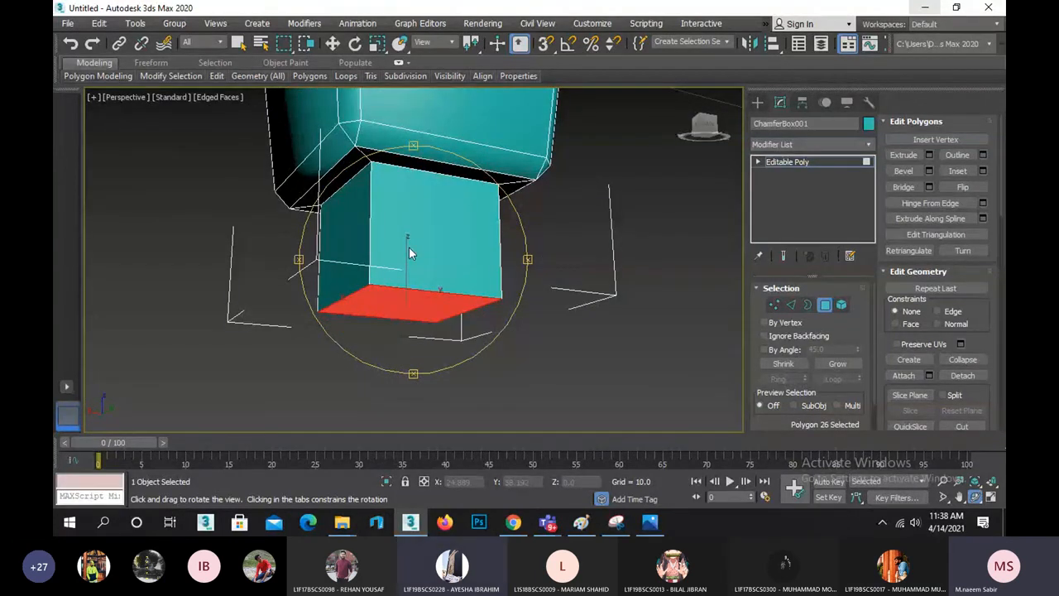
right_click(460, 303)
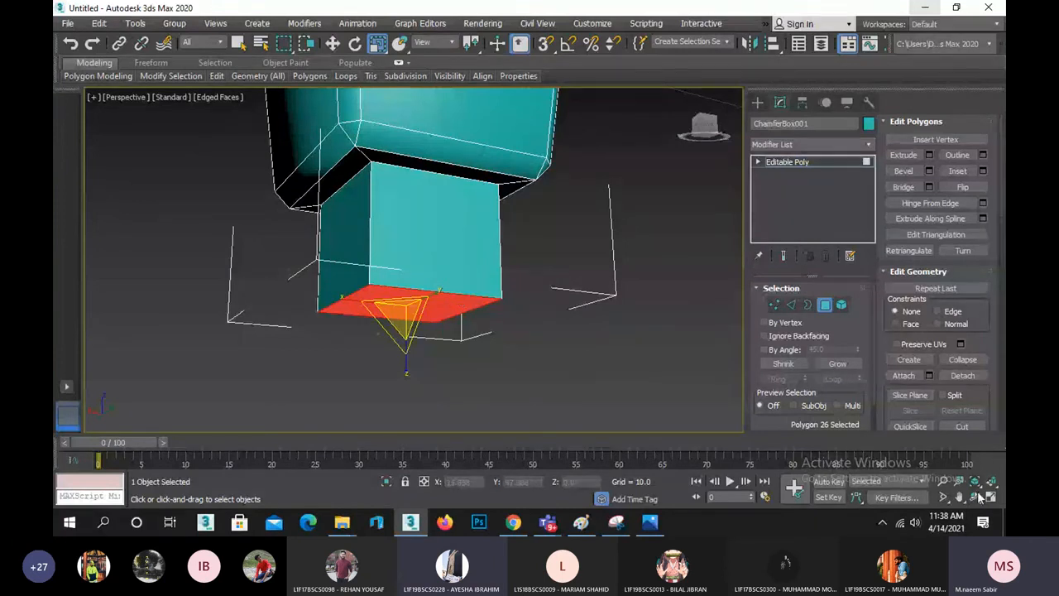
key("ctrl+r")
left_click_drag(457, 300, 397, 364)
key("r")
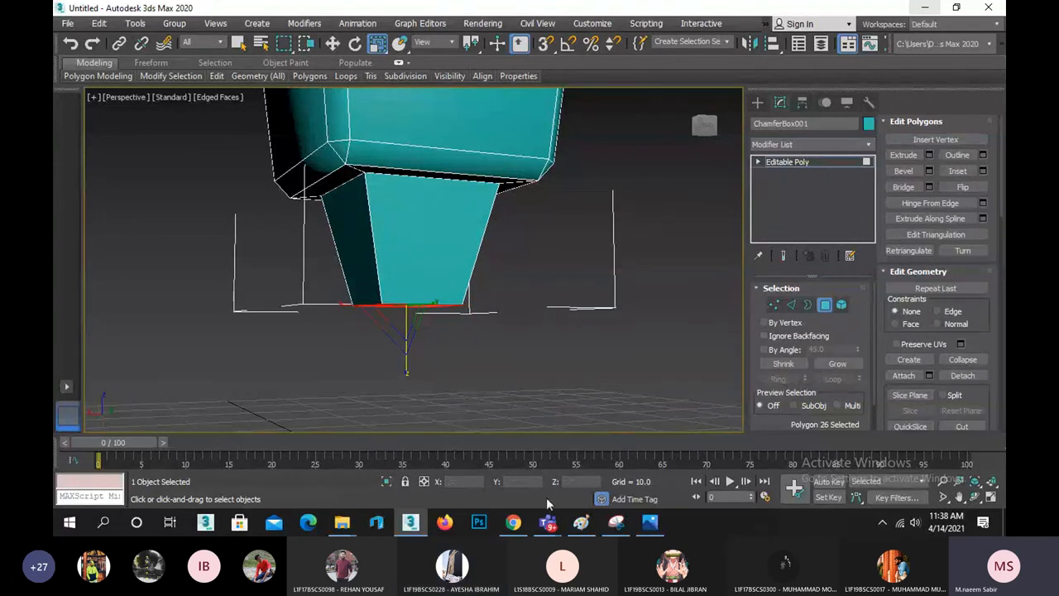
Compare the tapered lower body with the T Rex.jpg photo, then exit polygon selection and deselect the body.
mouse_move(556, 523)
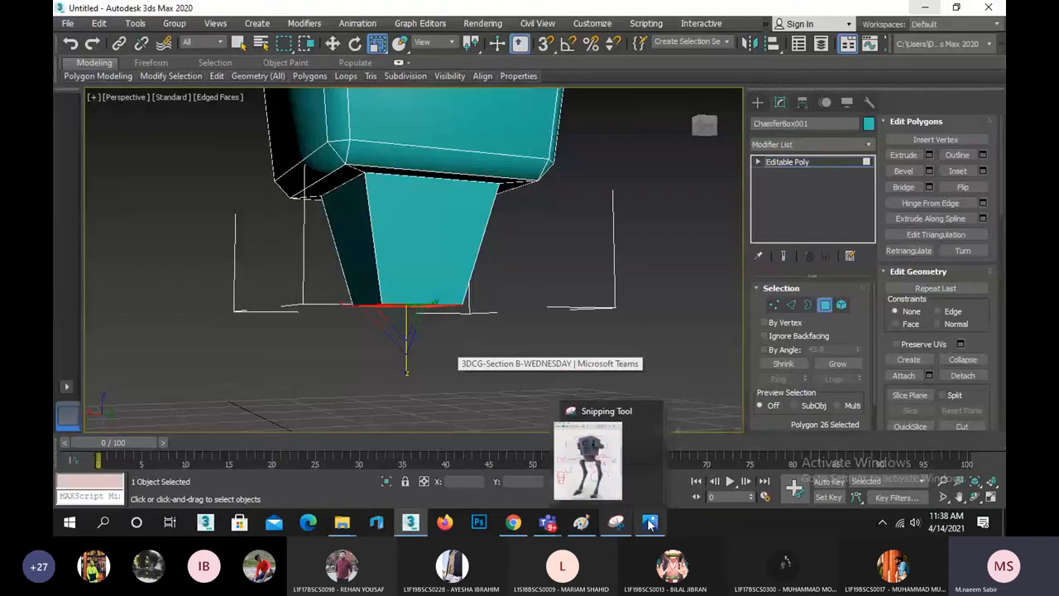
left_click(650, 522)
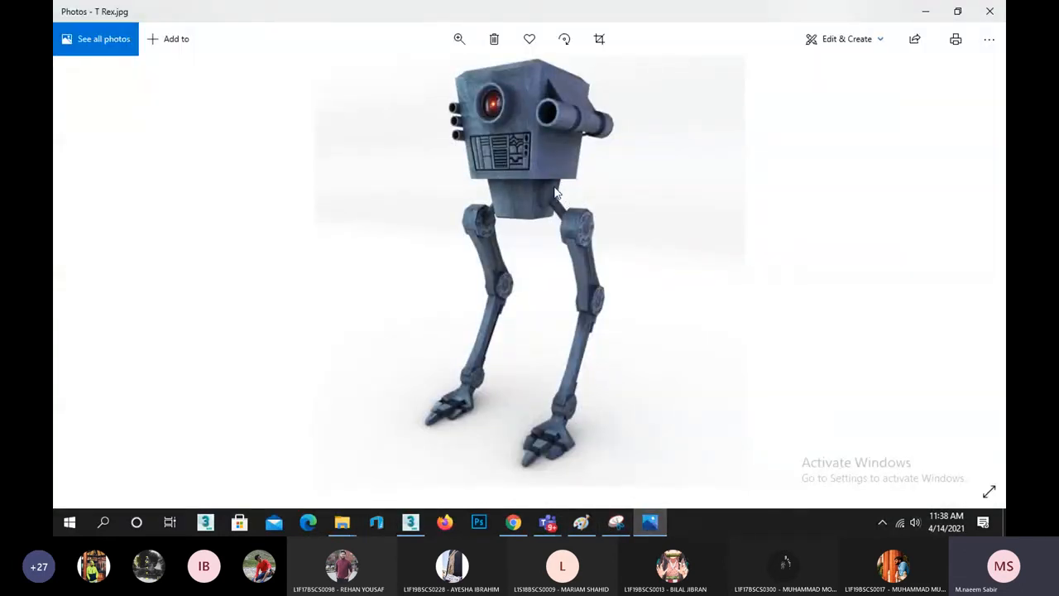
left_click(920, 11)
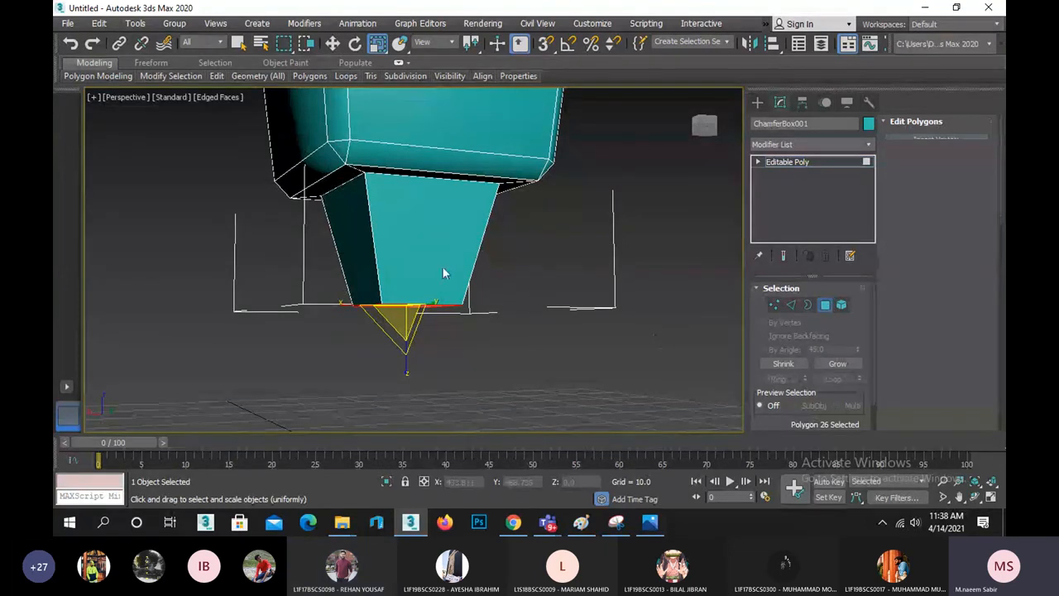
key("4")
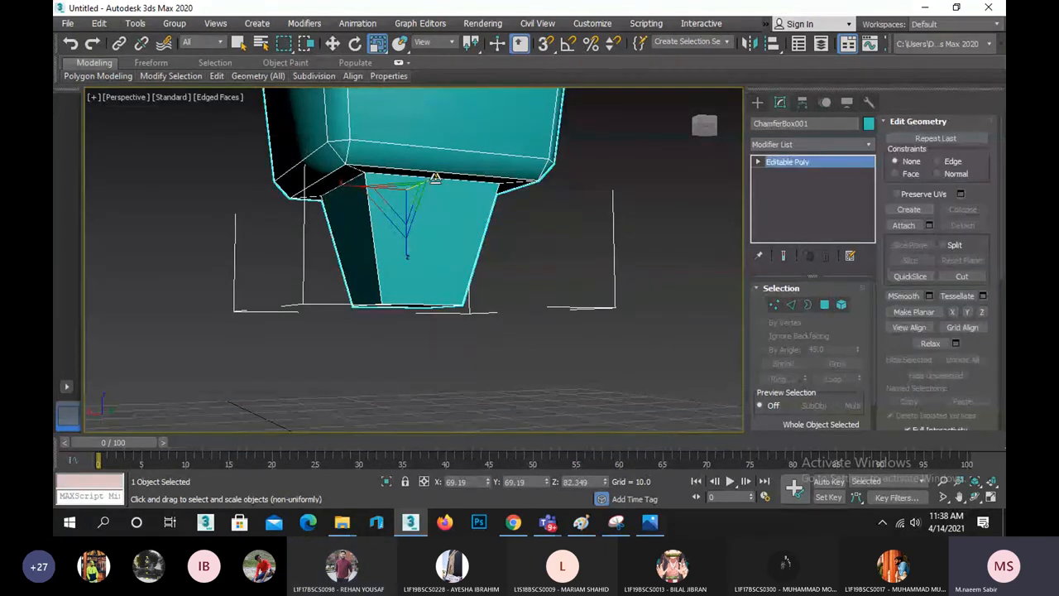
scroll(435, 178, "down", 3)
middle_click_drag(437, 182, 470, 288)
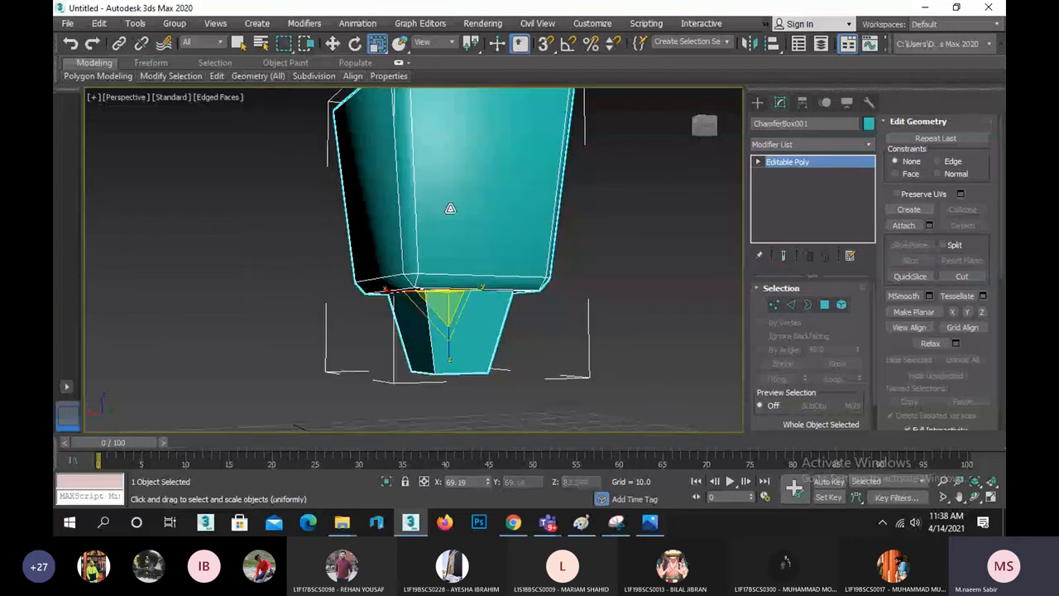
scroll(450, 208, "down", 2)
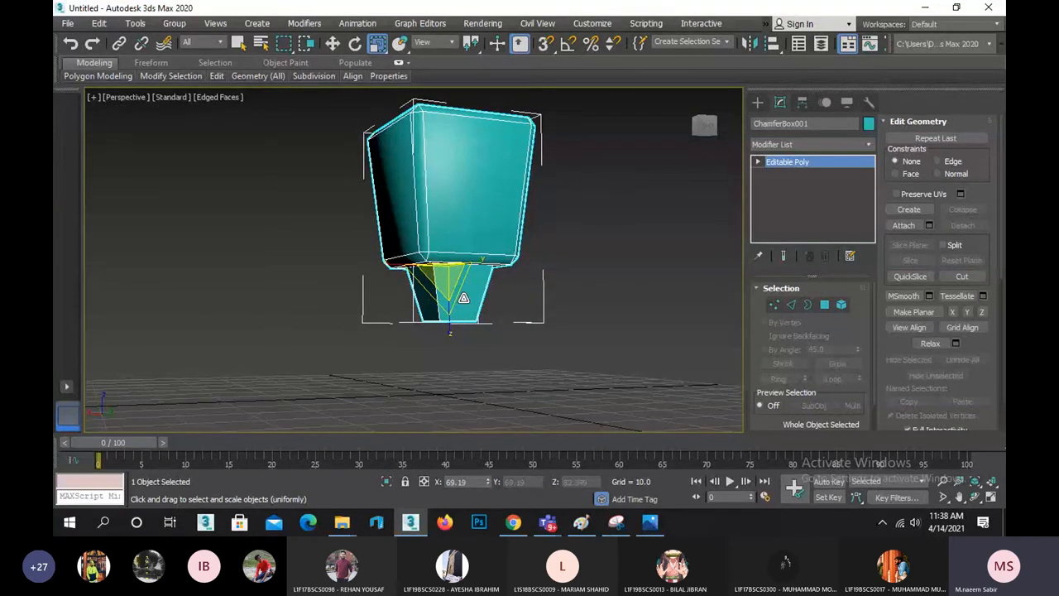
left_click(646, 332)
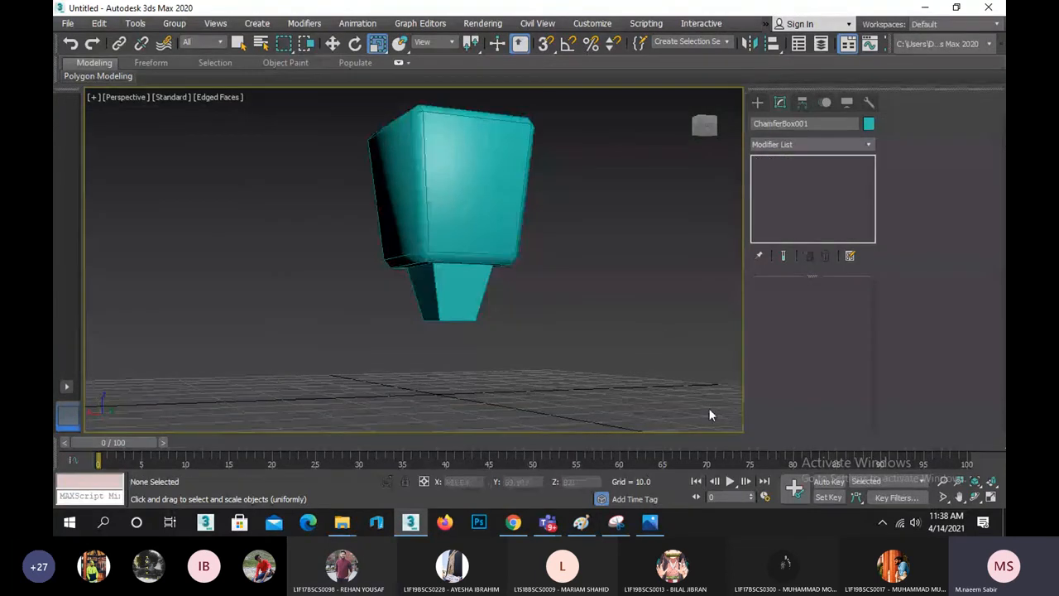
Select the whole body and move it straight up above the grid to a Z position of about 39.3.
left_click(976, 497)
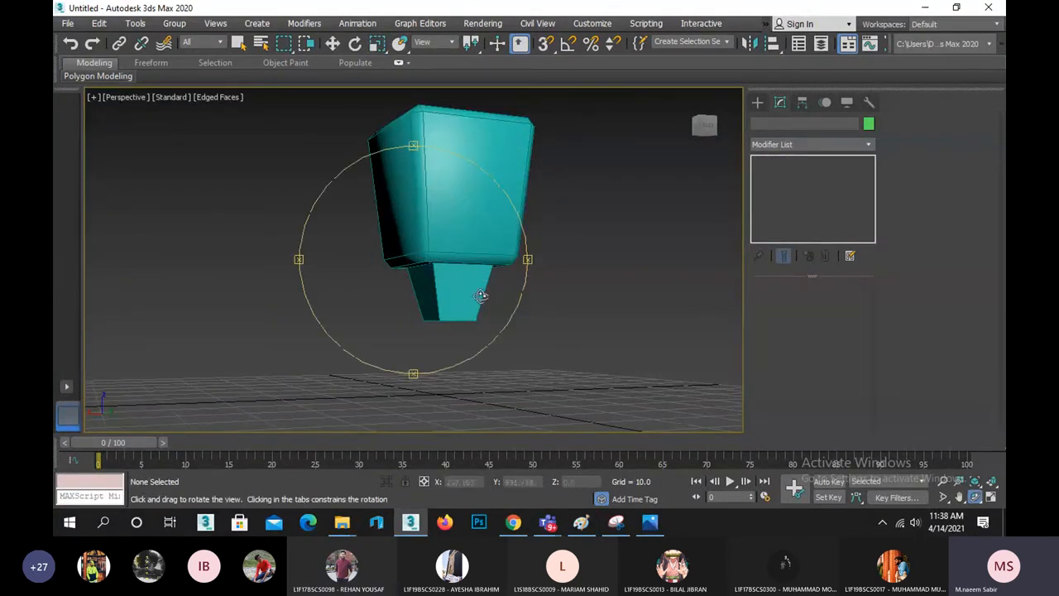
left_click_drag(480, 296, 335, 267)
key("r")
left_click(443, 237)
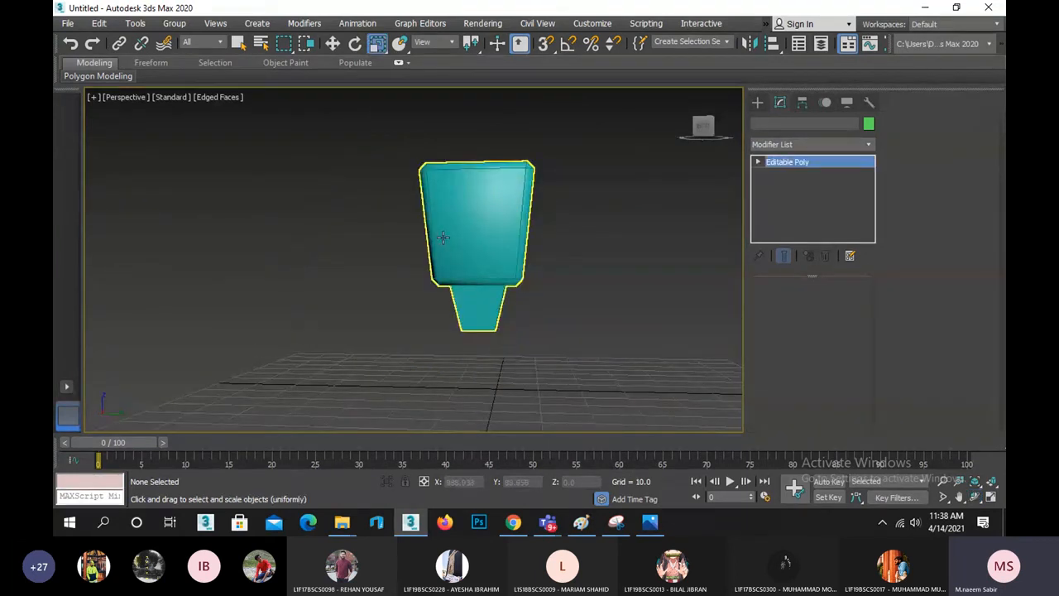
left_click(442, 237)
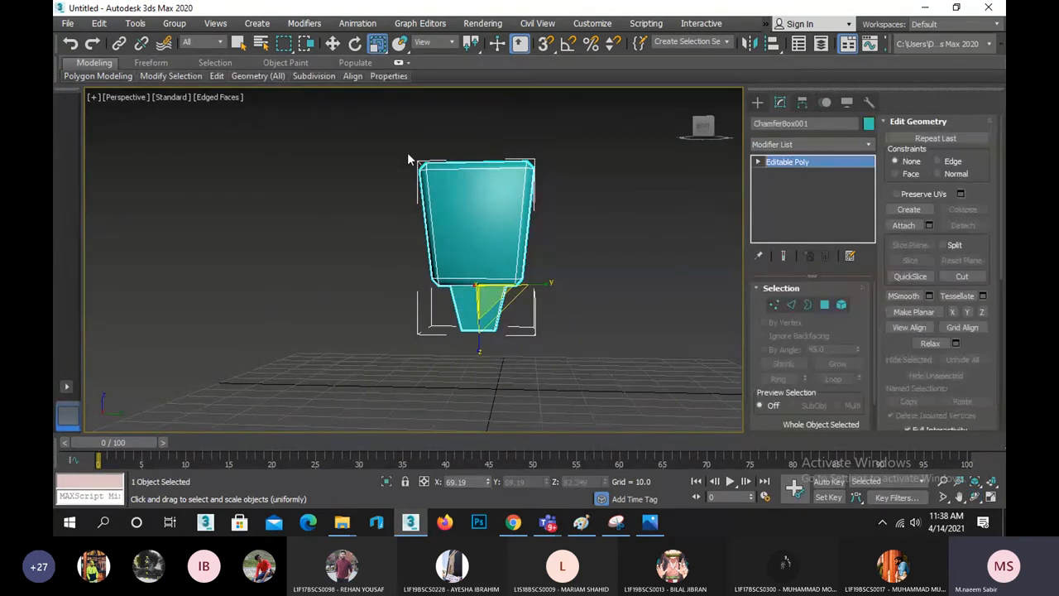
left_click(331, 43)
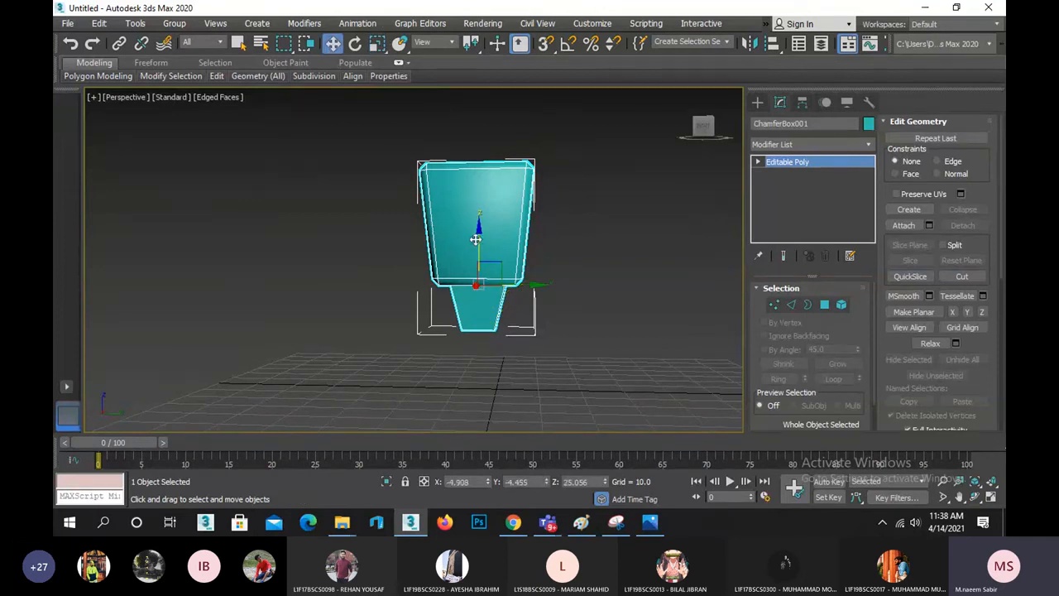
left_click_drag(477, 240, 477, 178)
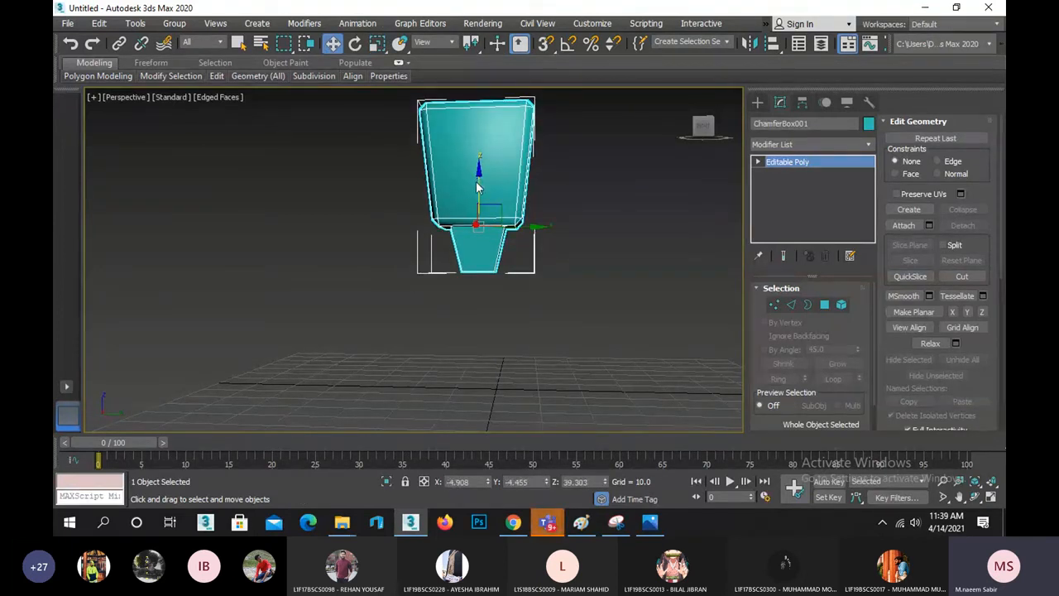
Save the scene as "T Rex -B" in the Chr folder inside the scenes directory.
key("ctrl+s")
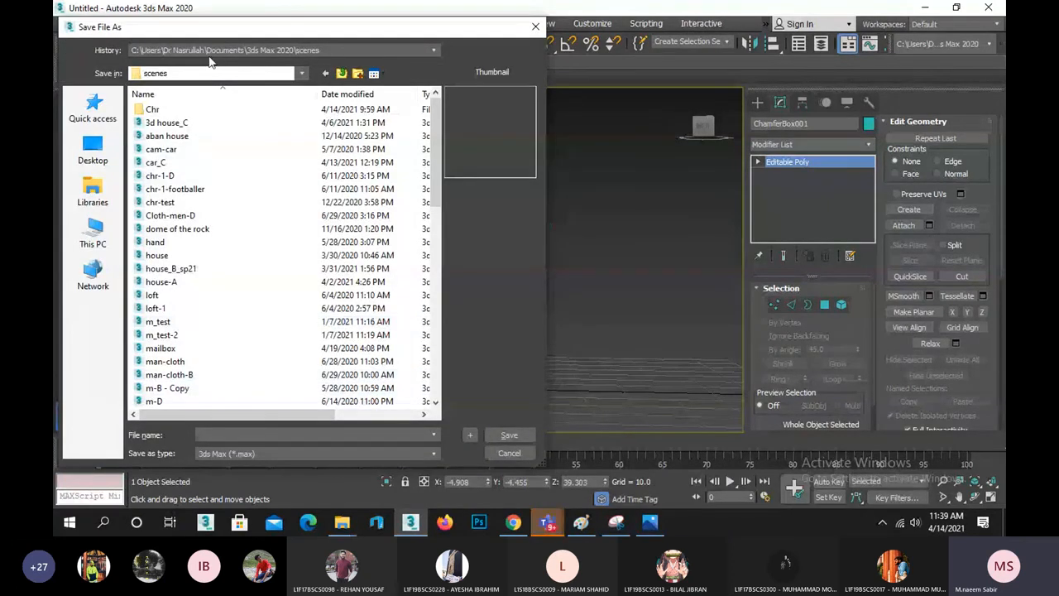
double_click(152, 109)
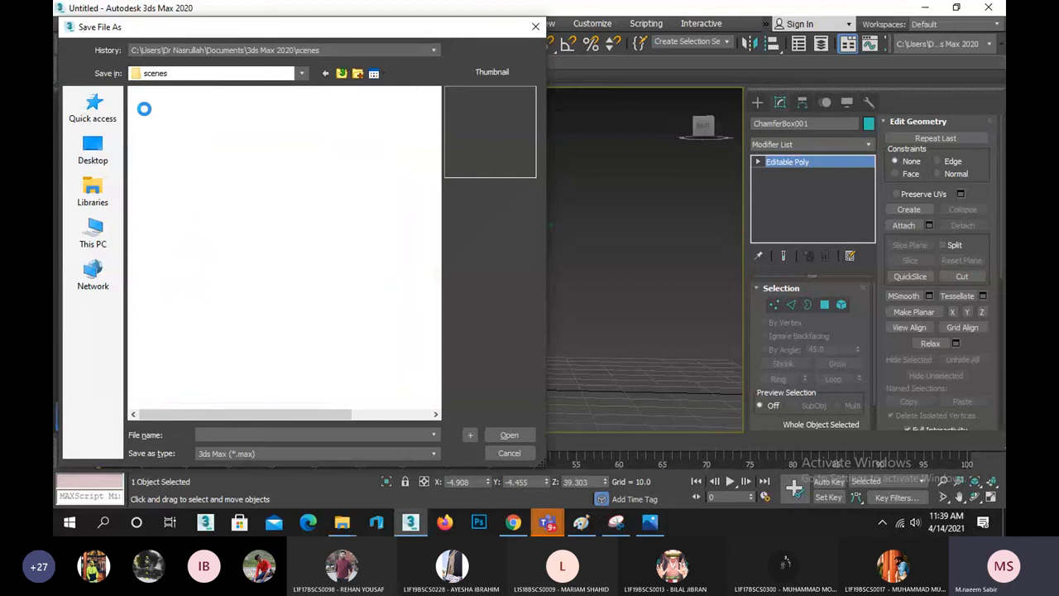
left_click(269, 436)
type("T")
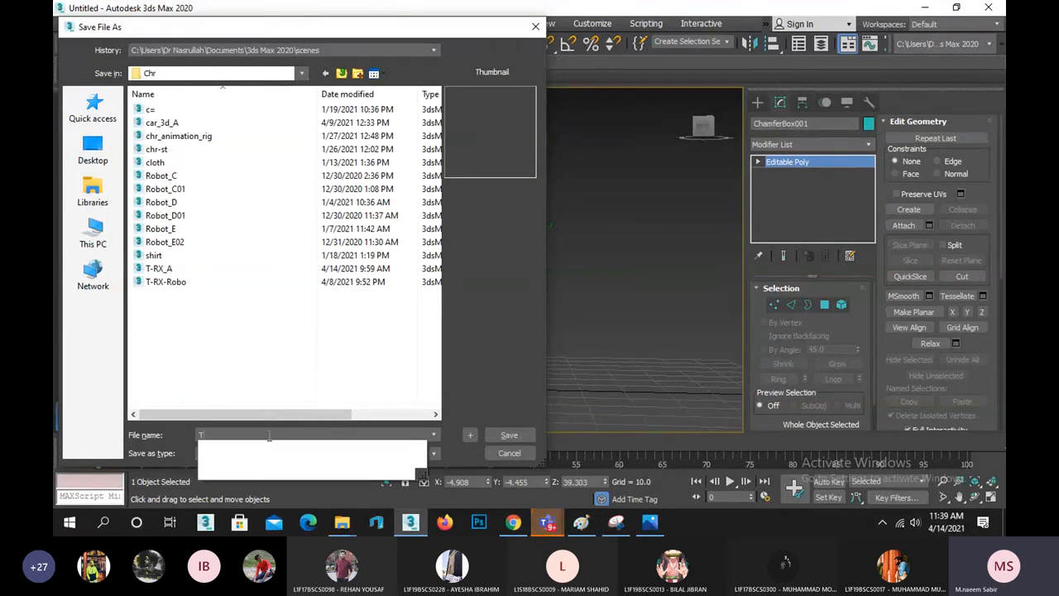
type(" Rex")
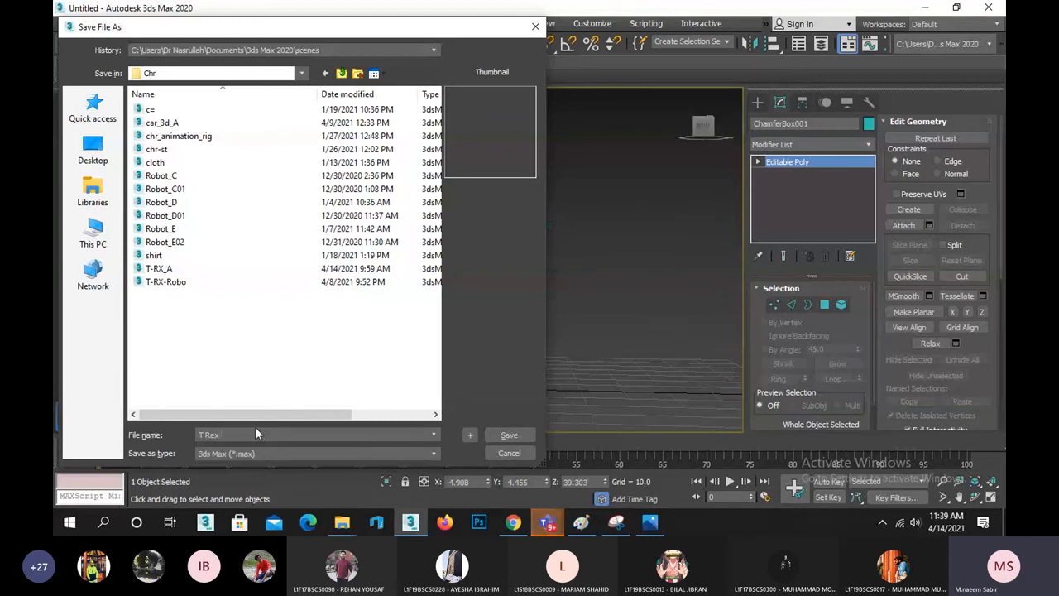
type(" -")
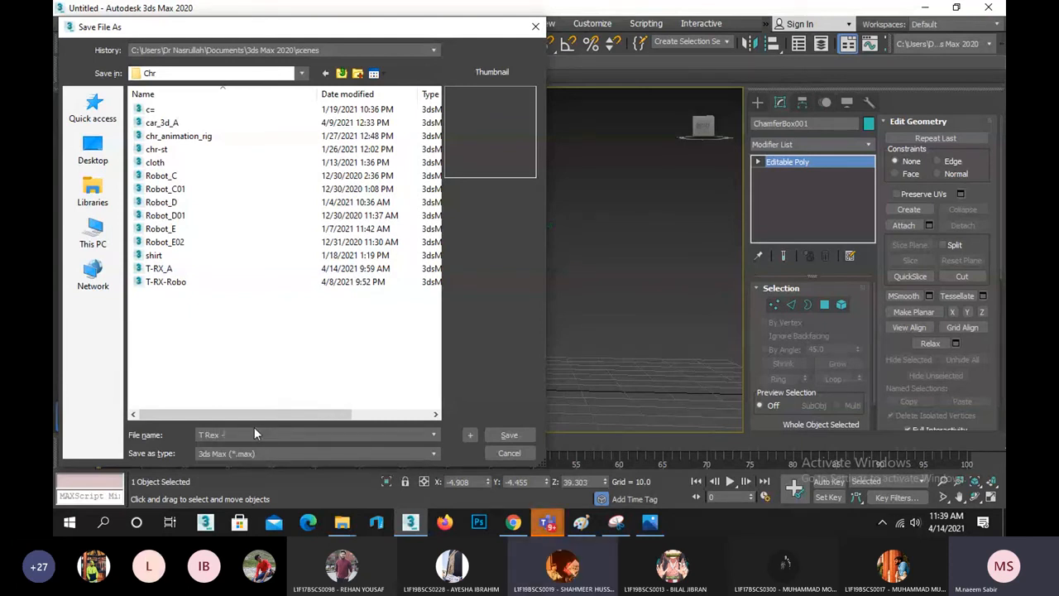
type("B")
key("Return")
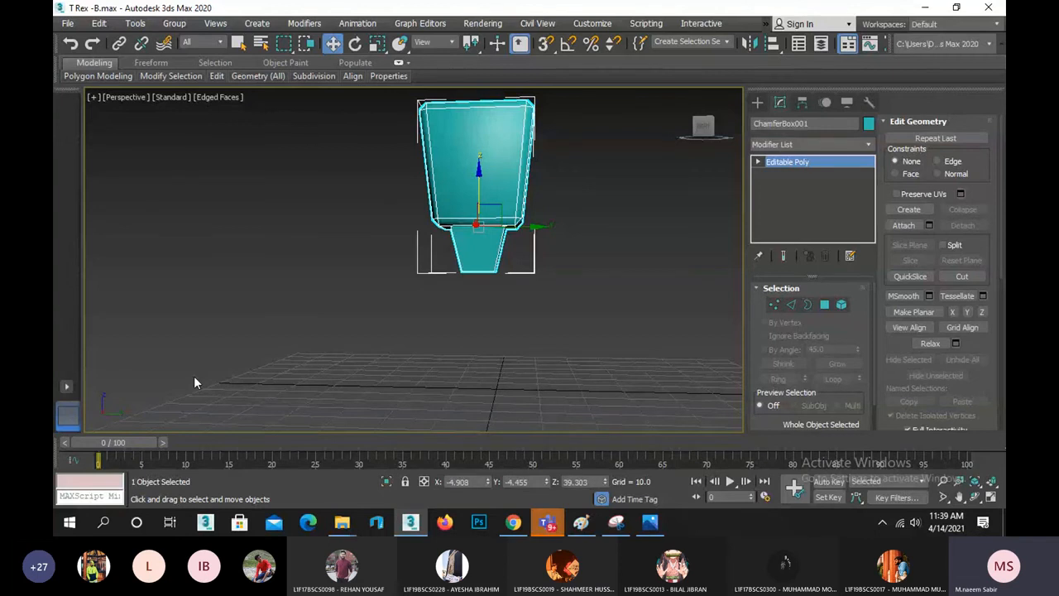
Open the Windows temporary files folder by running %temp%.
key("super+r")
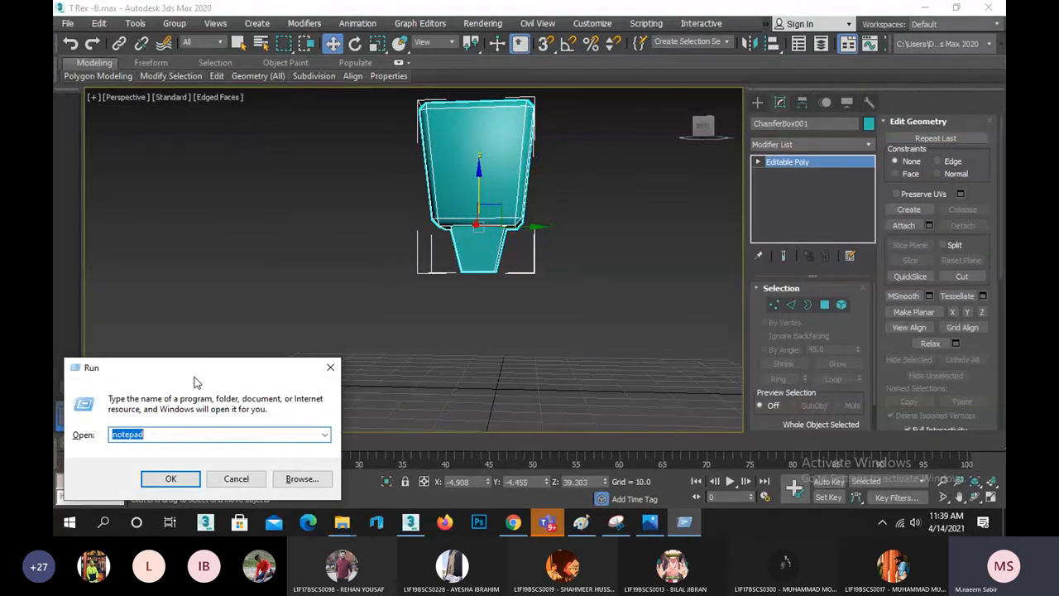
type("&")
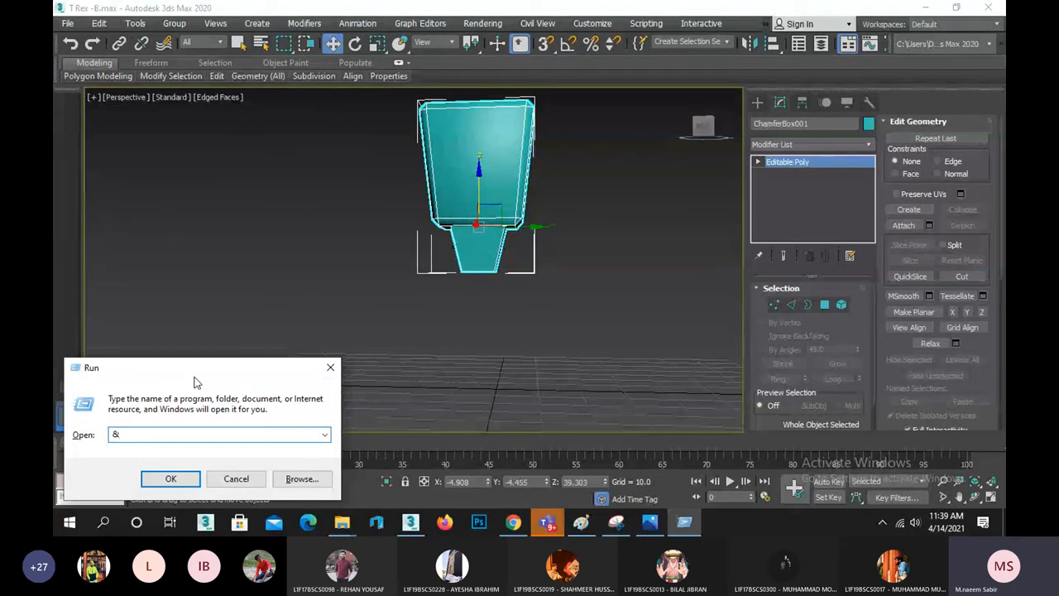
type("temp")
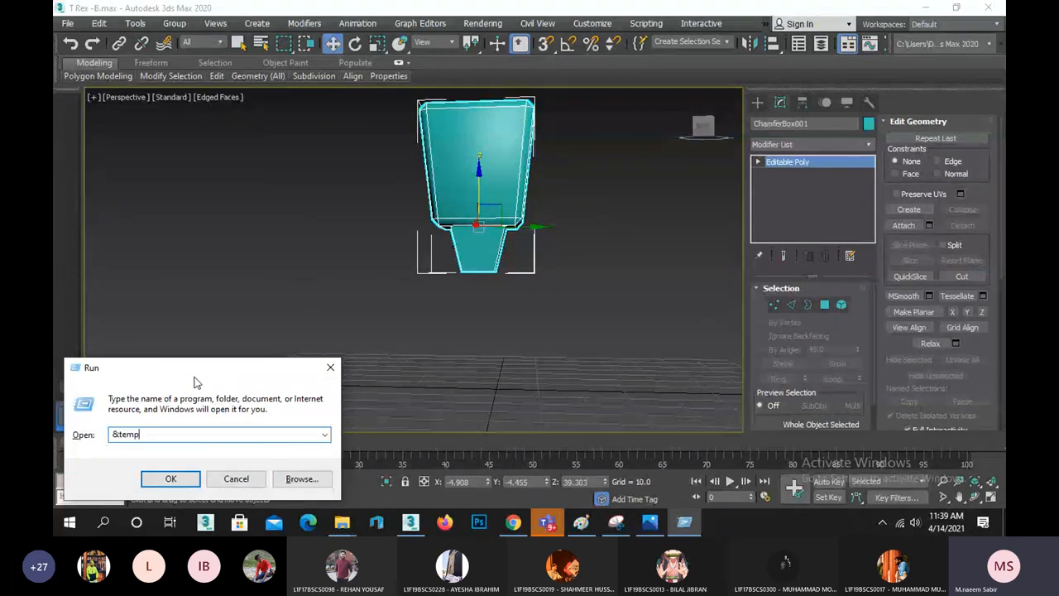
type("%")
key("Home")
key("shift+Right")
type("%")
double_click(159, 436)
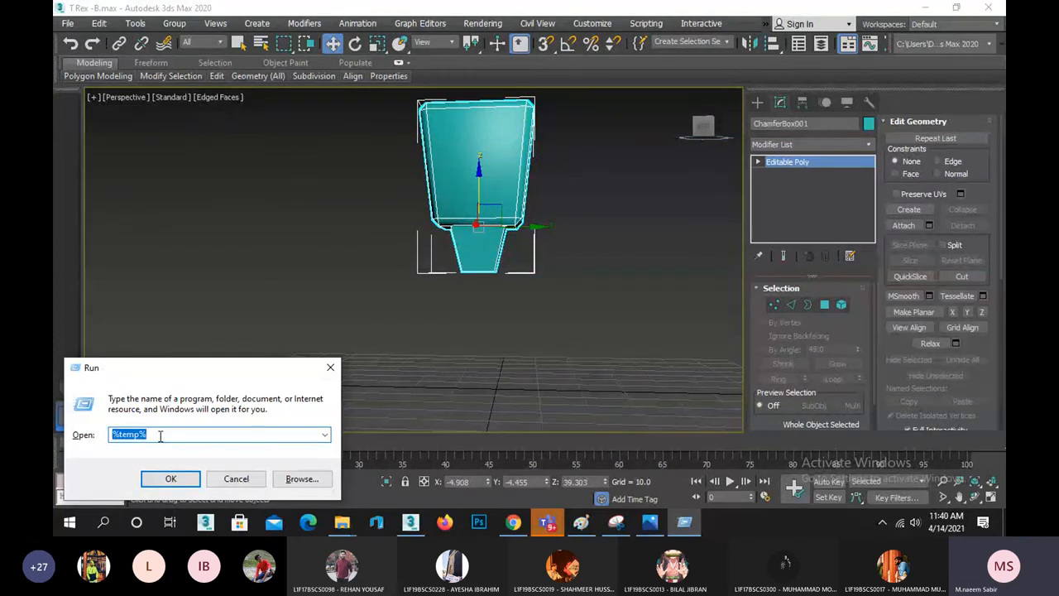
key("Escape")
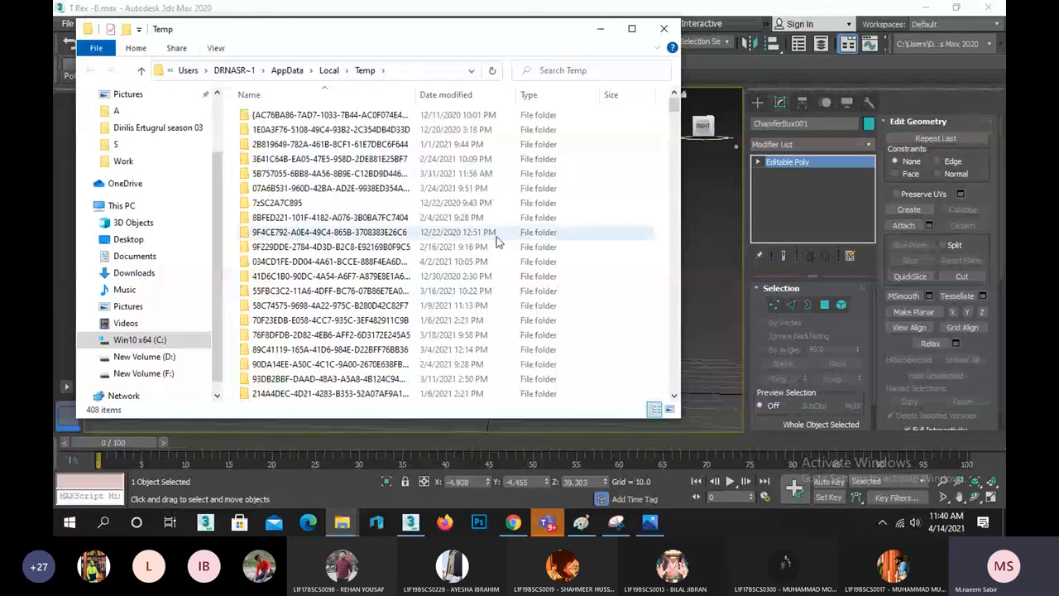
Look through the Temp folder's contents, select all of its items, and close the folder window.
scroll(368, 311, "down", 20)
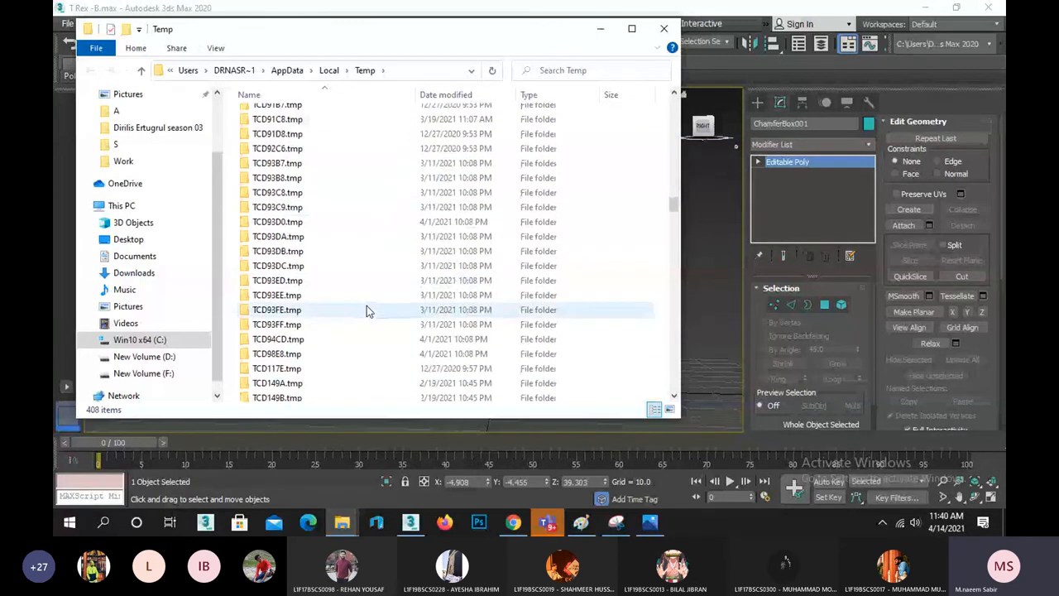
scroll(368, 310, "down", 10)
scroll(366, 305, "up", 20)
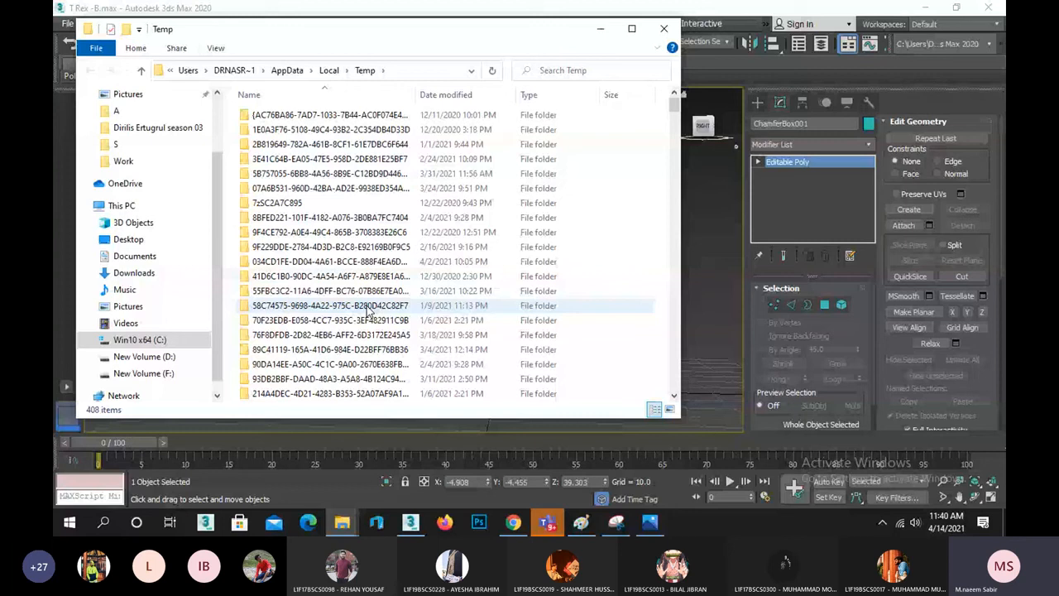
key("ctrl+a")
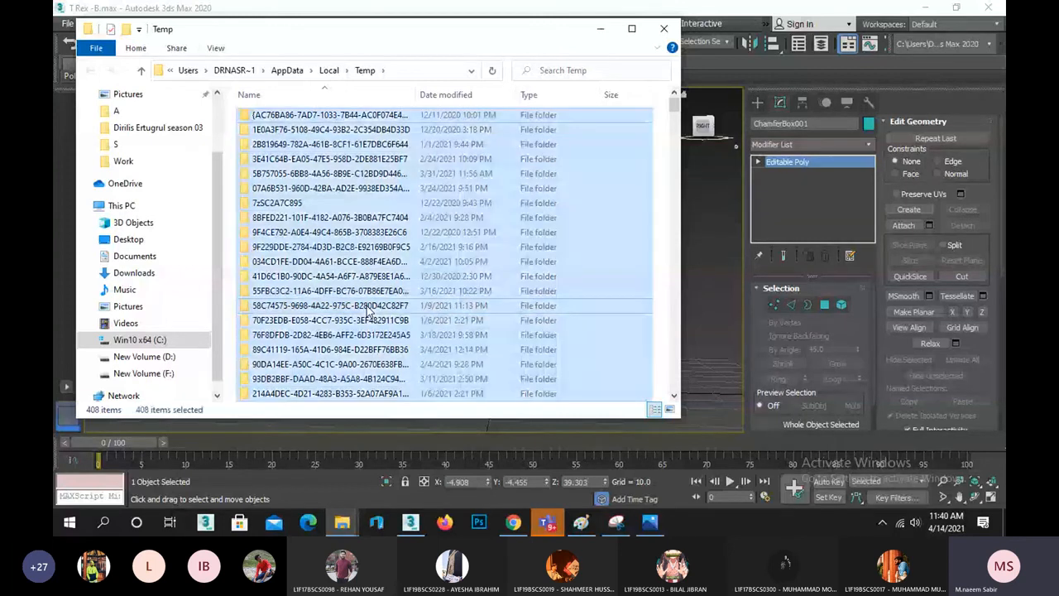
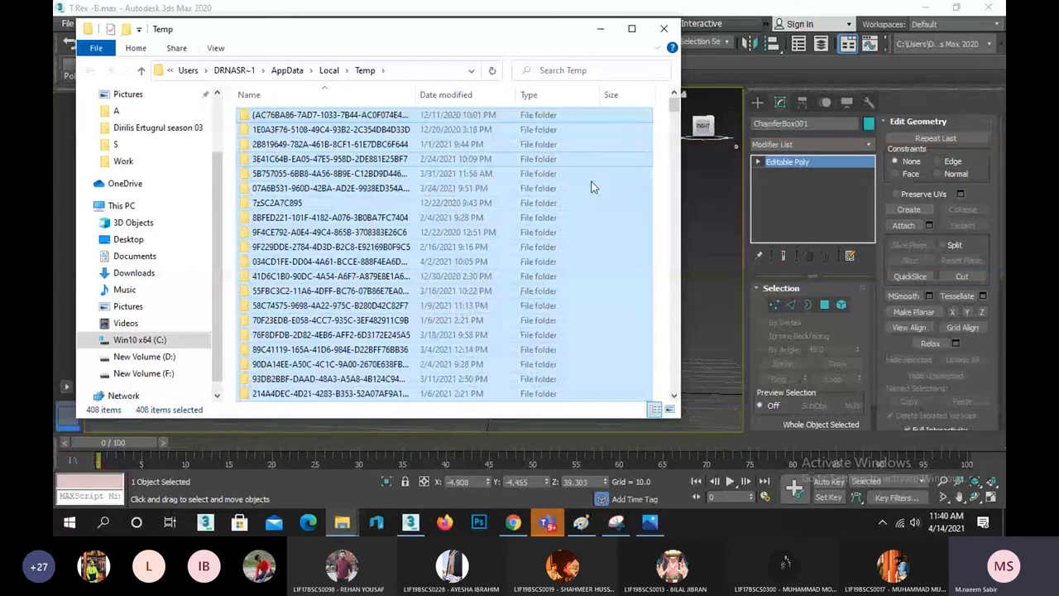
left_click(664, 28)
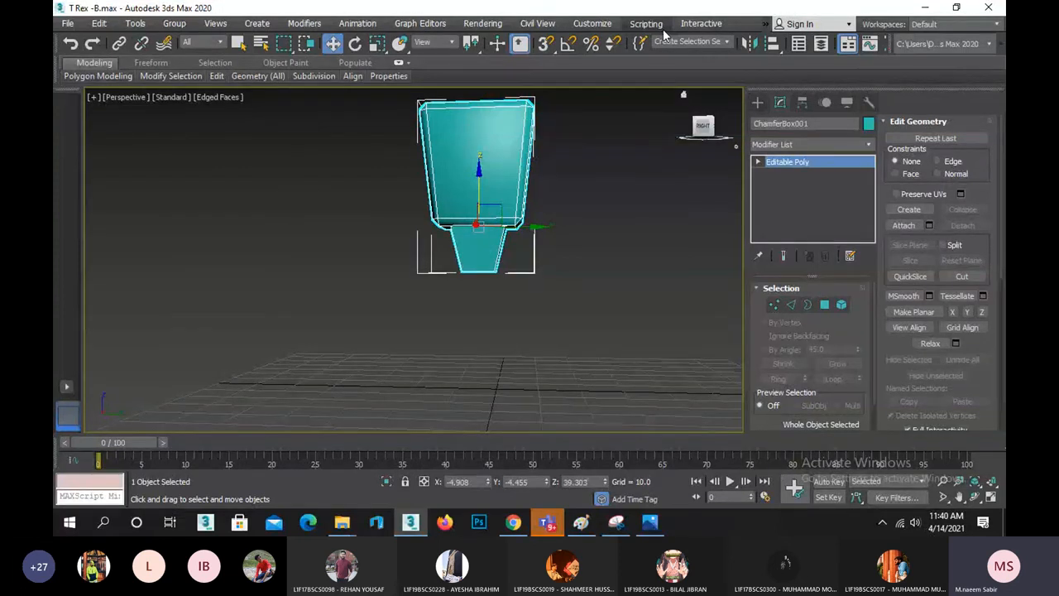
Examine the T Rex.jpg photo up close where the legs attach to the lower body, then return to the 3ds Max scene.
middle_click_drag(530, 201, 480, 234)
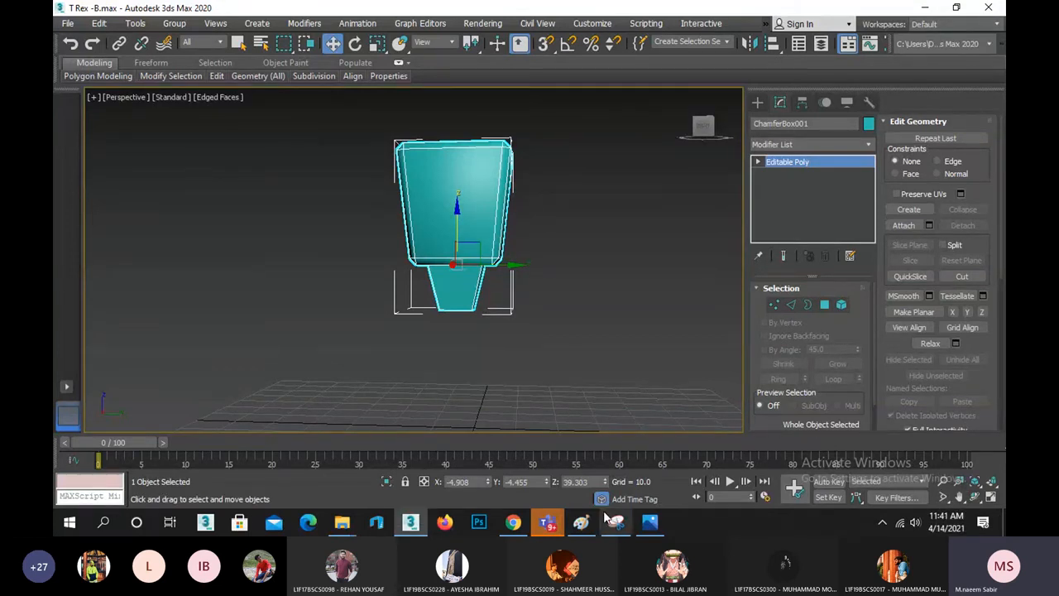
mouse_move(650, 523)
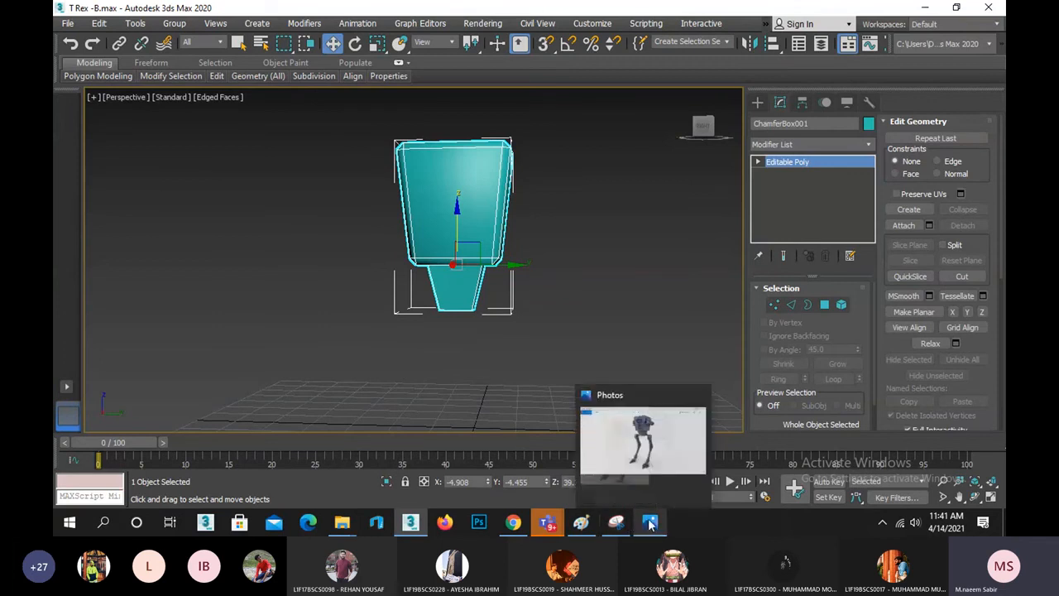
left_click(662, 455)
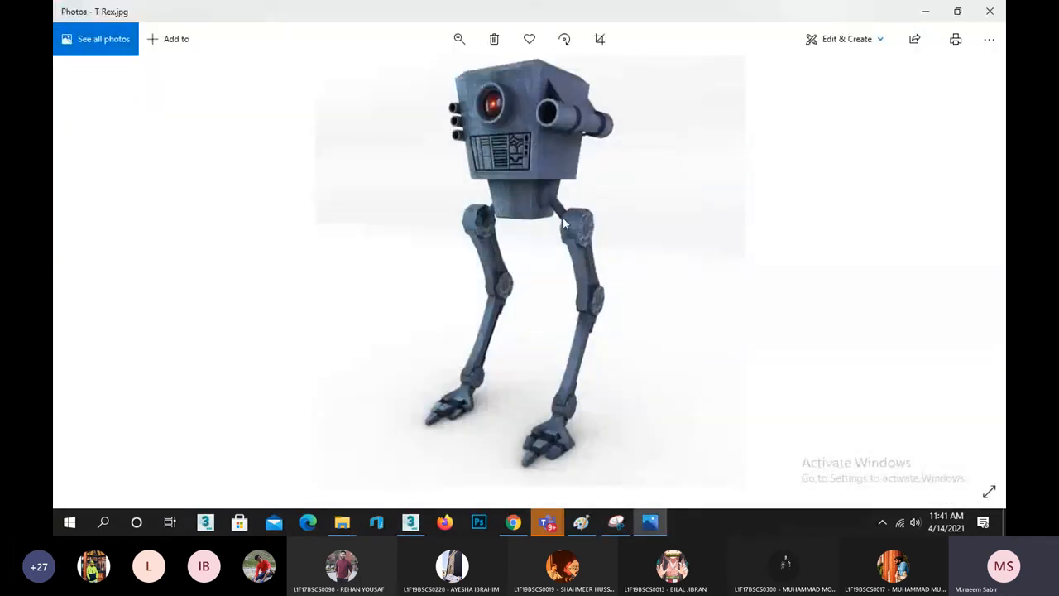
scroll(560, 195, "up", 3)
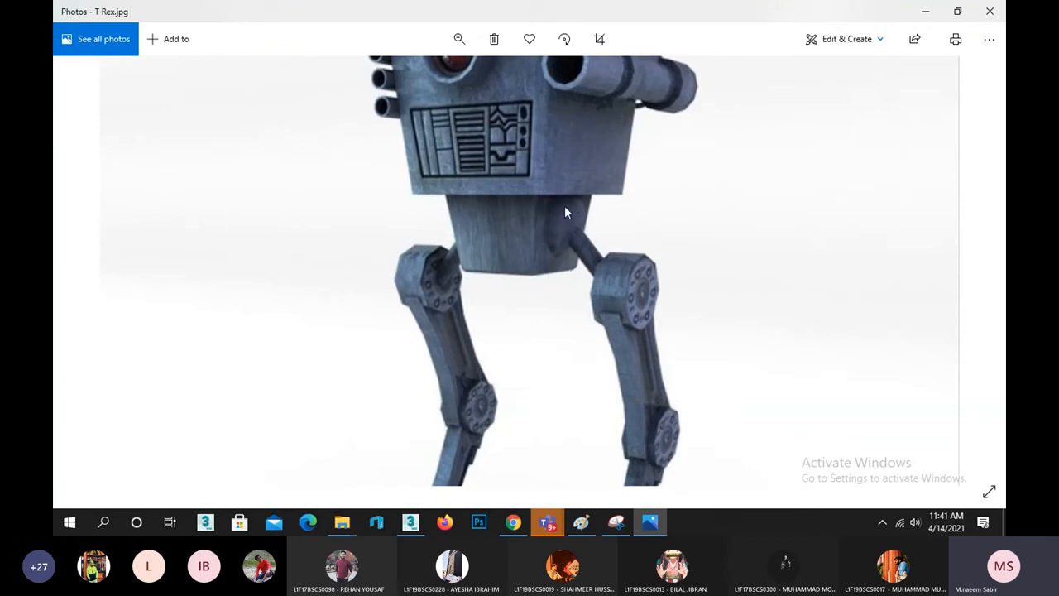
left_click(925, 11)
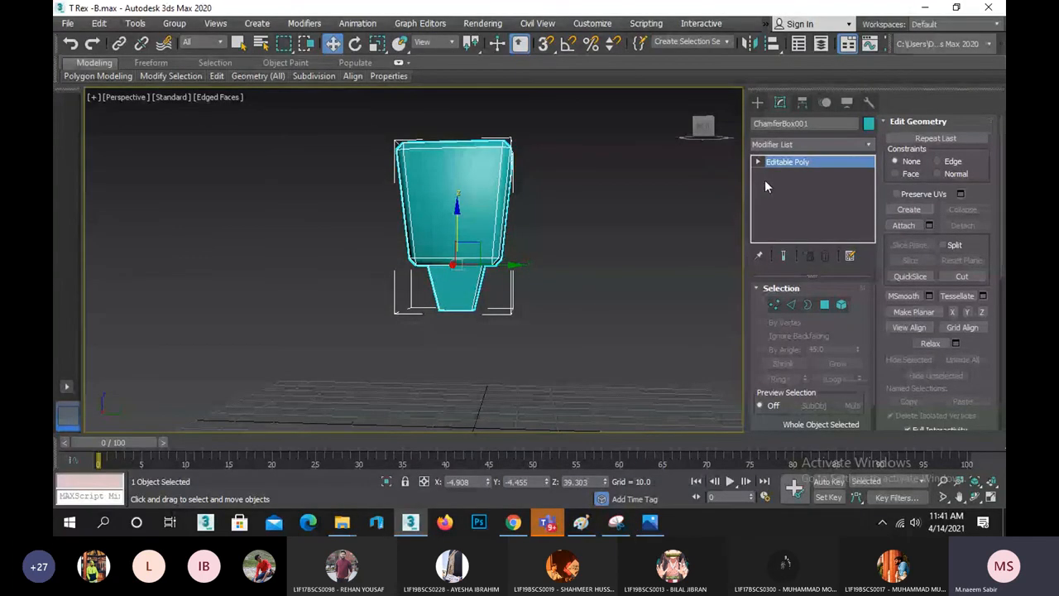
In the Left view, centre the body on the world origin by setting its absolute X and Y positions to 0.
key("l")
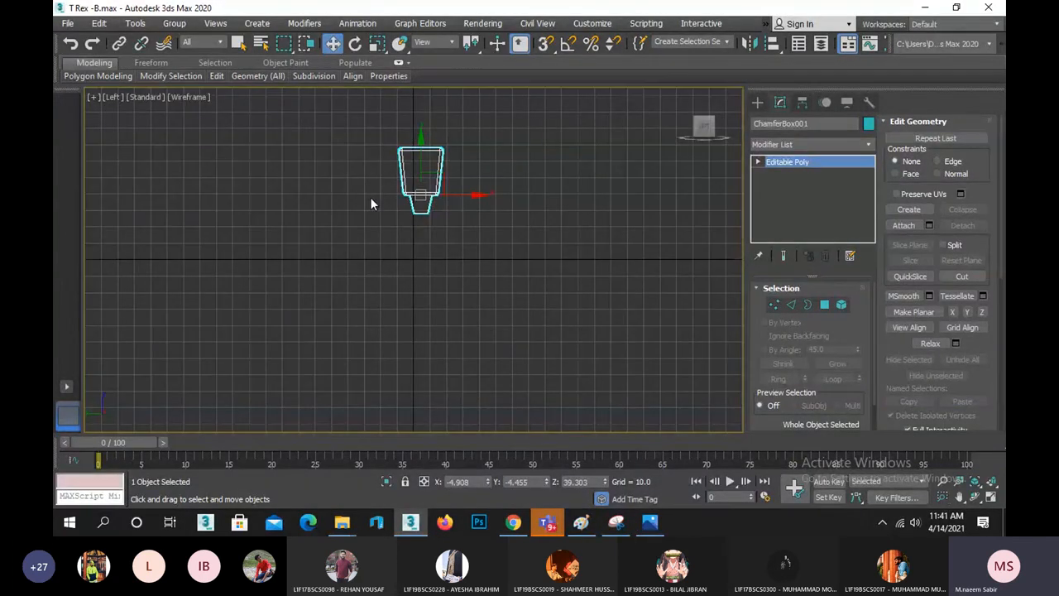
scroll(370, 197, "up", 5)
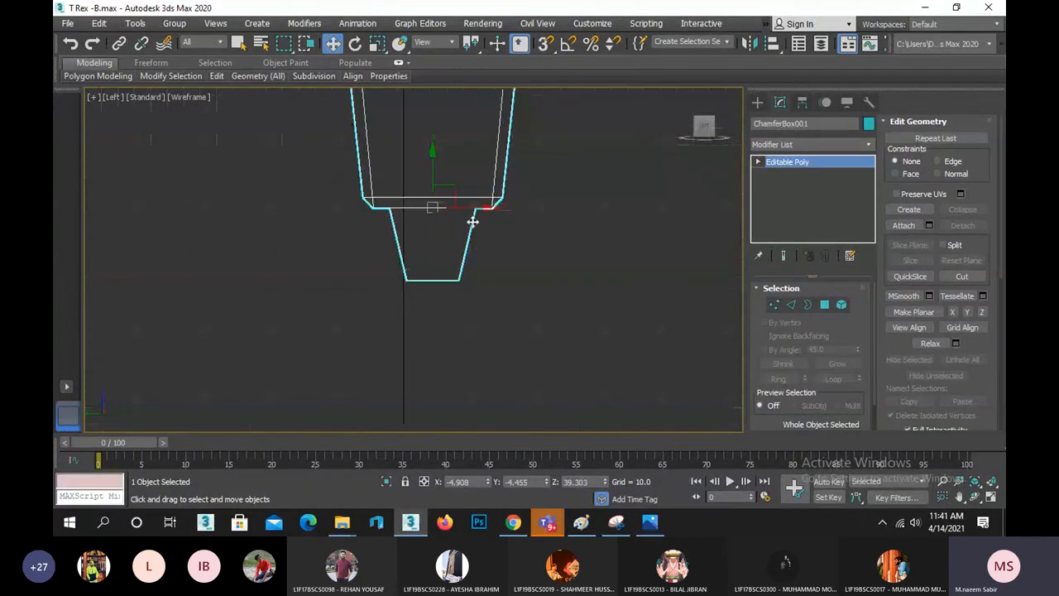
right_click(331, 43)
right_click(658, 191)
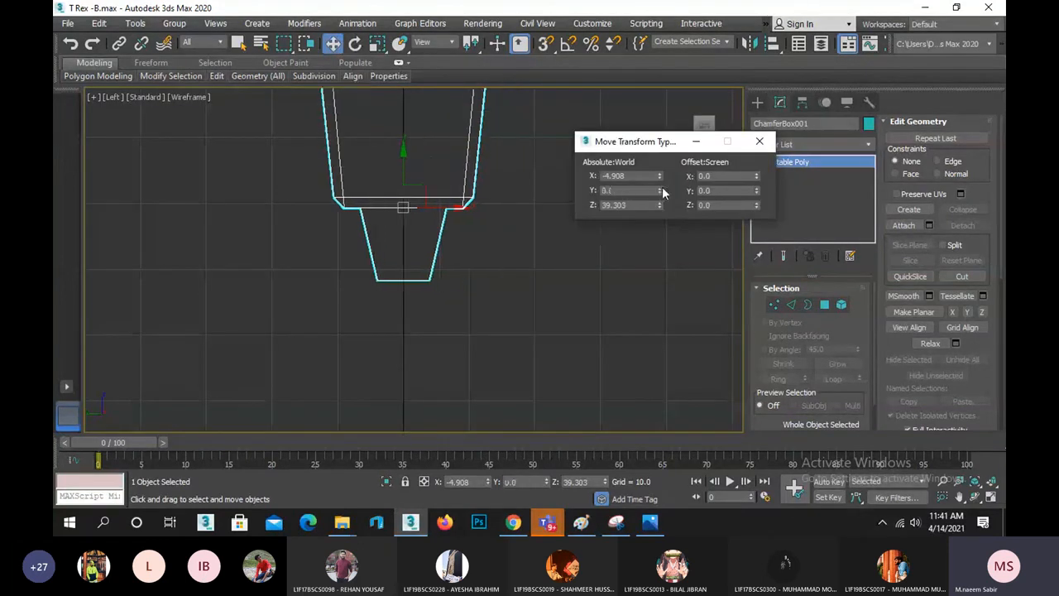
right_click(661, 175)
left_click(760, 141)
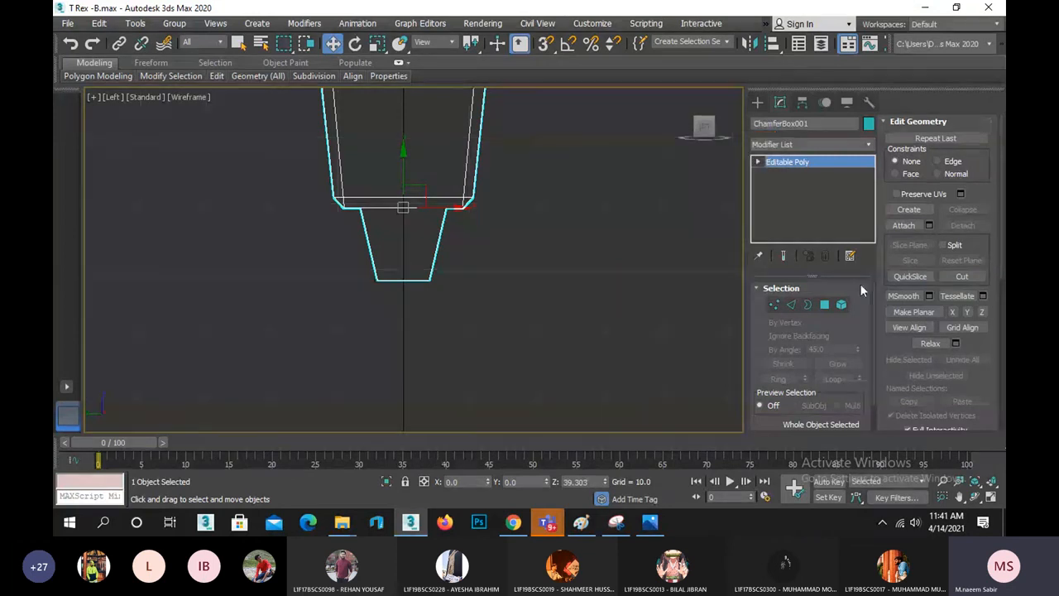
Create a cylinder on the tapered lower body in the Left view, with radius about 3.16 and height about 2.44.
left_click(760, 103)
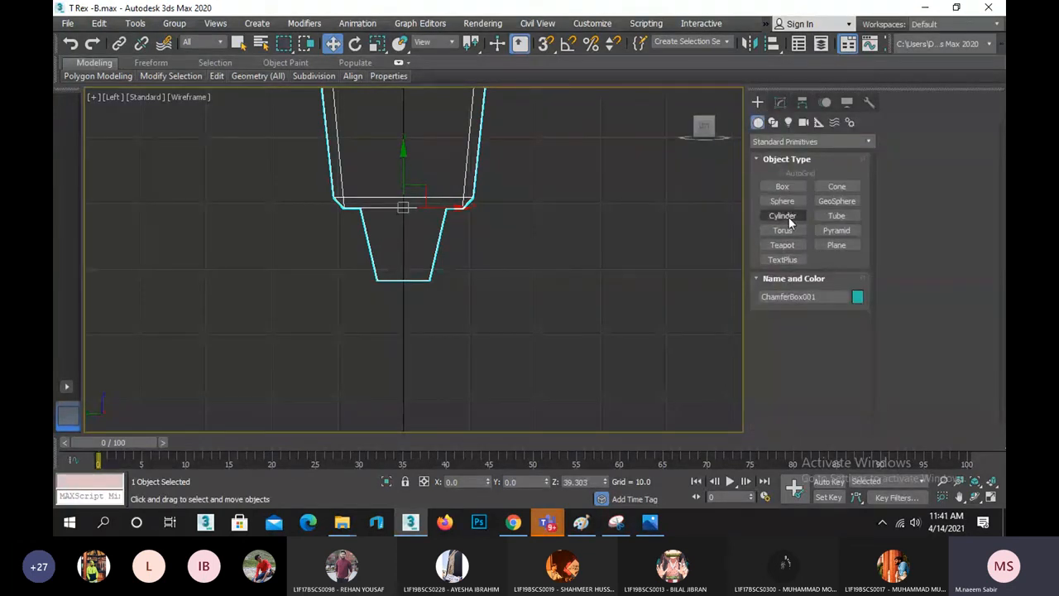
left_click(783, 216)
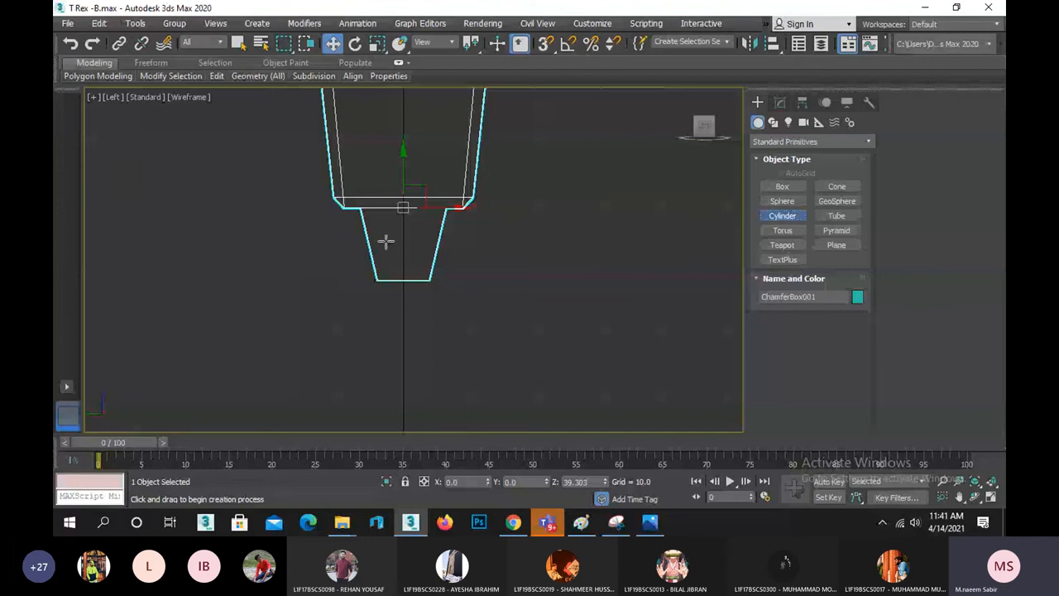
left_click_drag(397, 234, 410, 249)
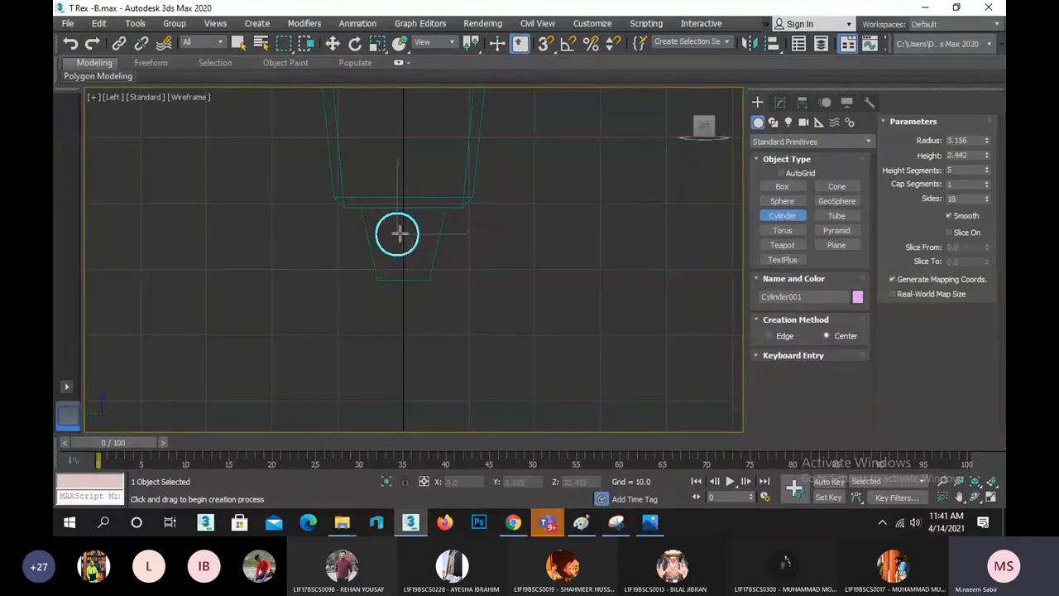
Set the cylinder's absolute Y position to 0 and lower it on the lower body to a Z position of about 33.3.
key("w")
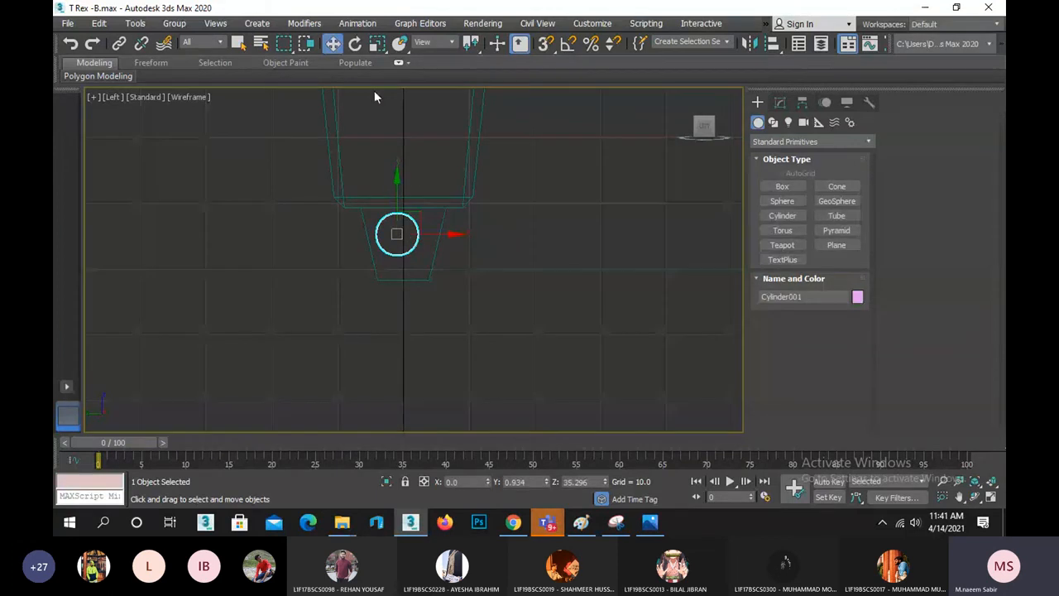
right_click(332, 43)
right_click(659, 190)
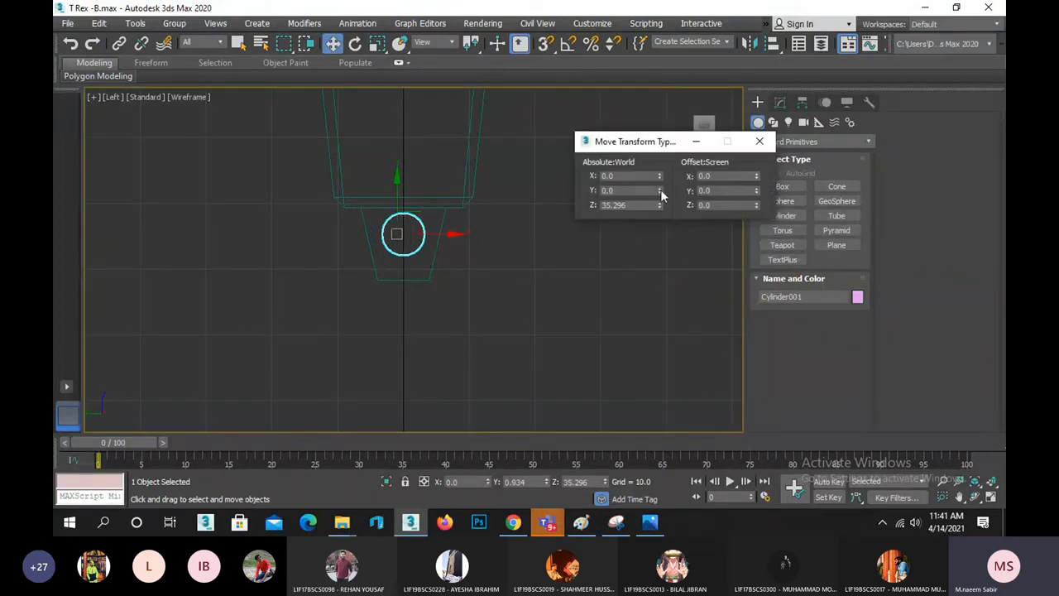
left_click(761, 142)
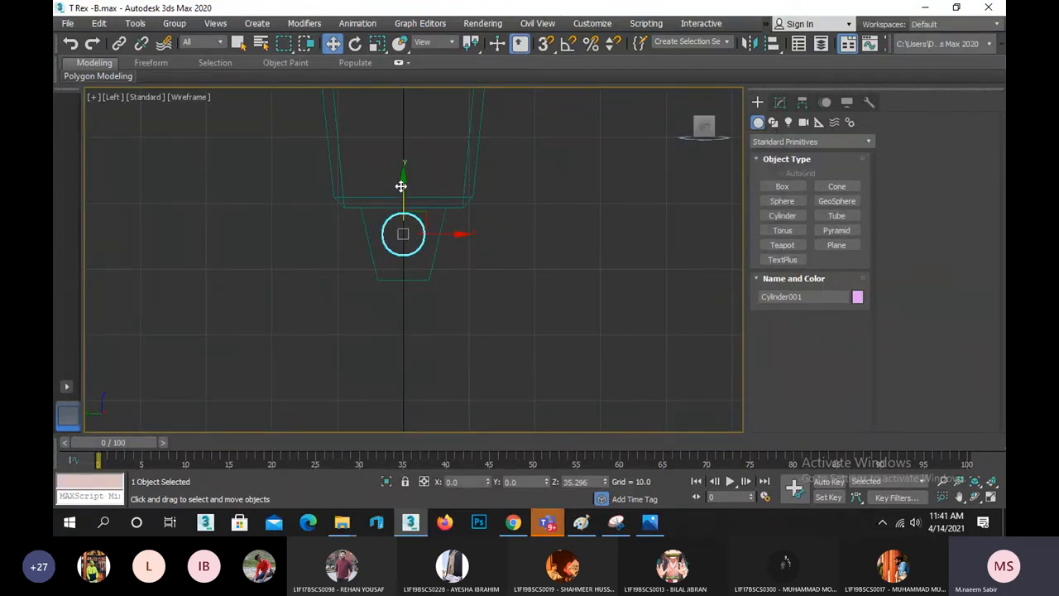
left_click_drag(403, 186, 405, 199)
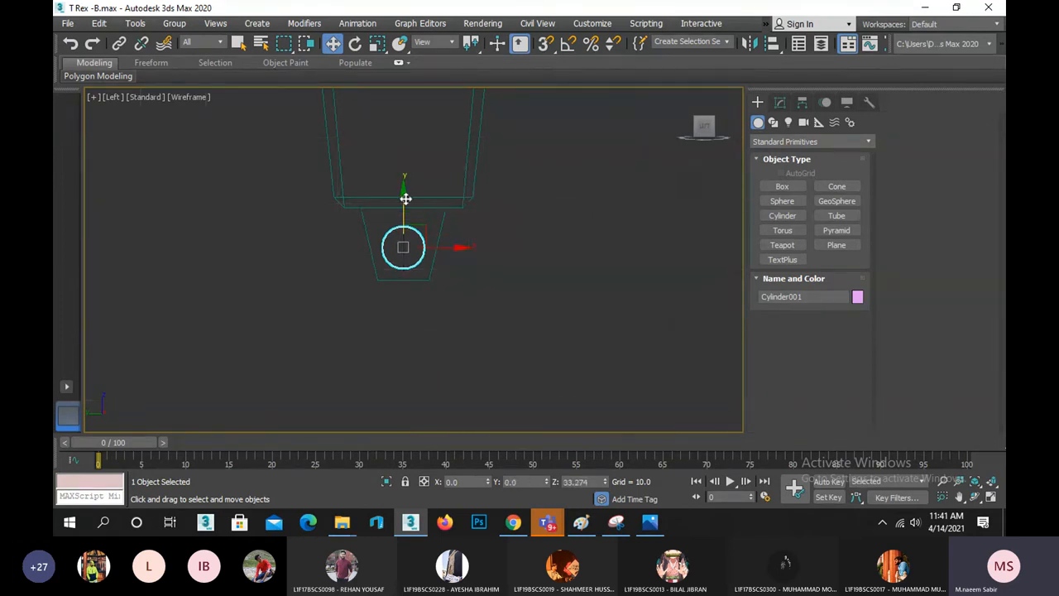
key("f")
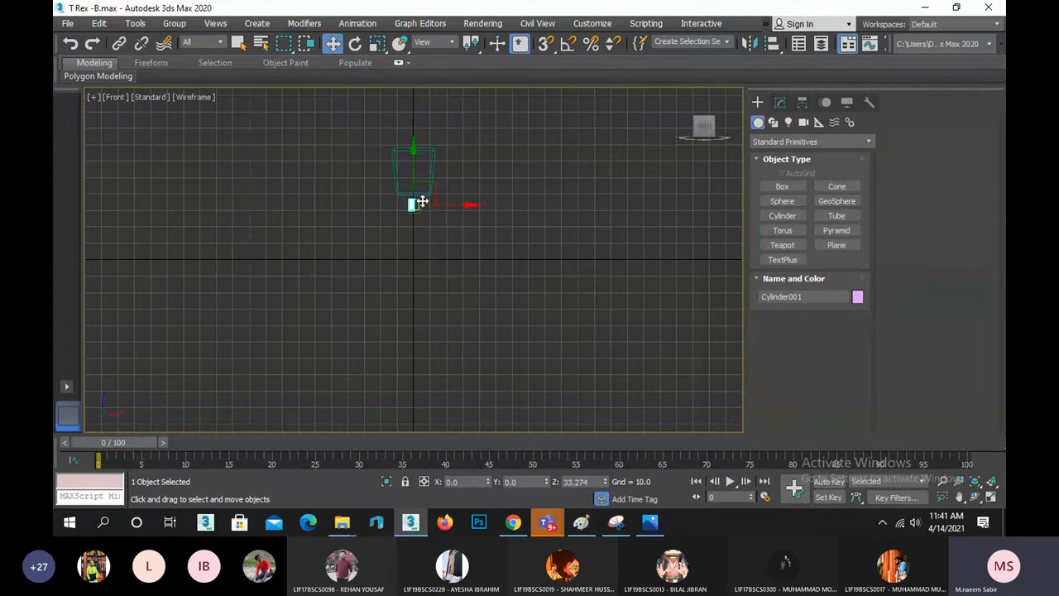
key("l")
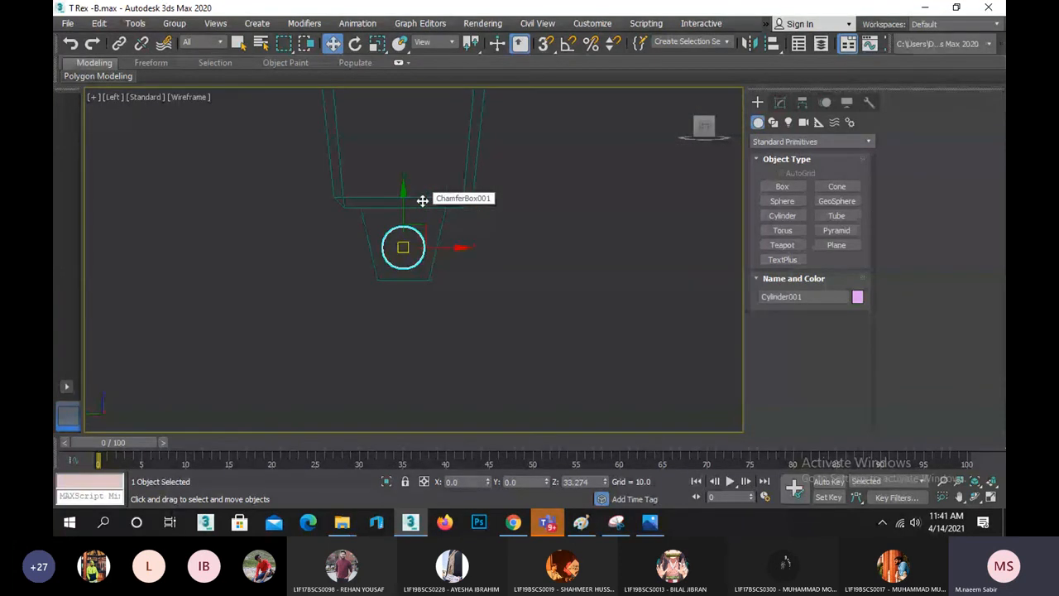
key("g")
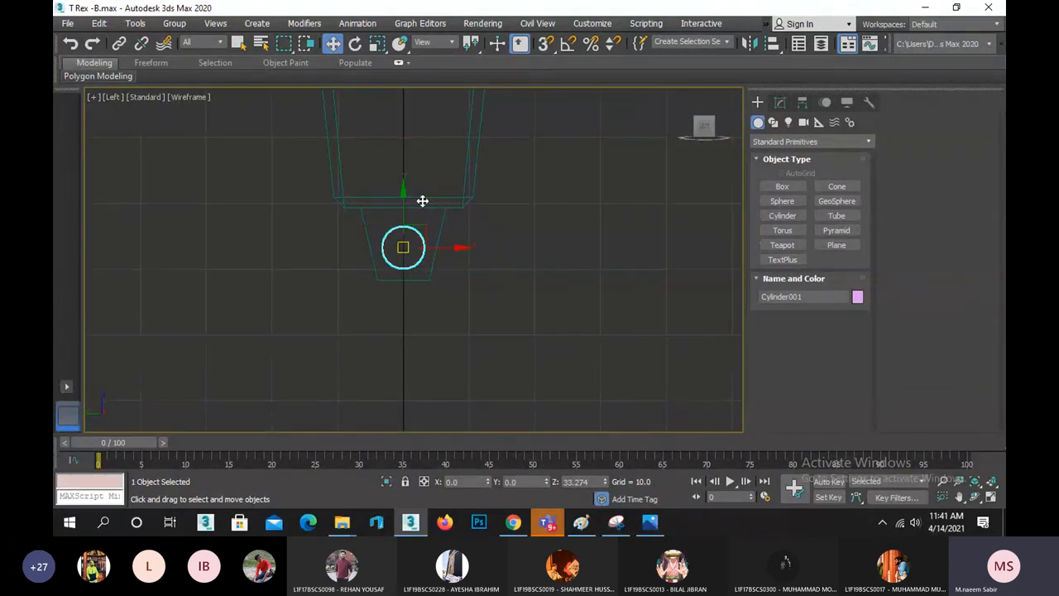
In the Front view, move the cylinder along X to the side of the lower body, at about X 7.1.
key("f")
scroll(422, 203, "up", 7)
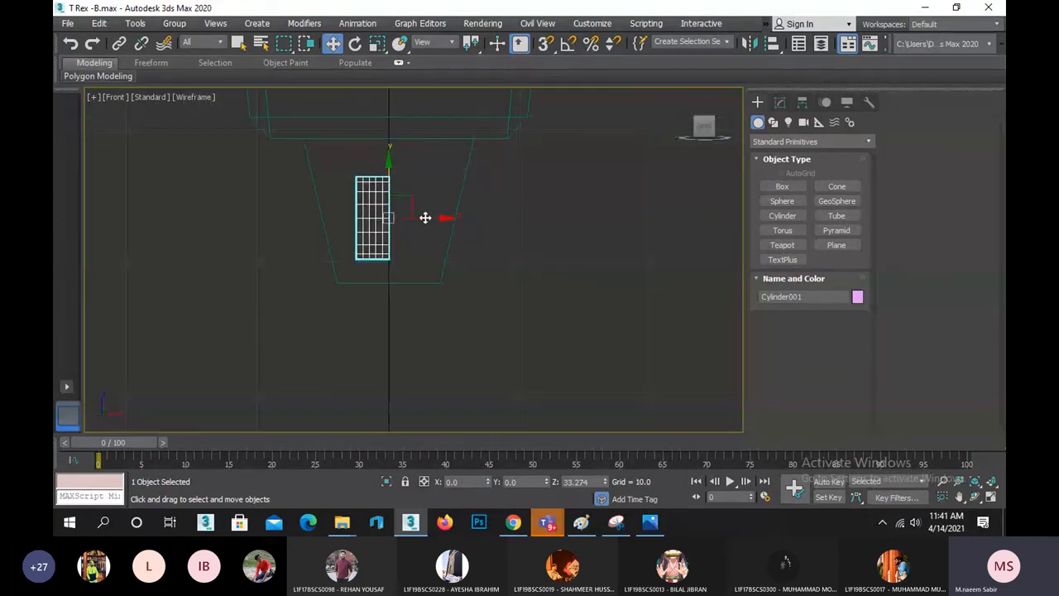
left_click_drag(450, 219, 519, 223)
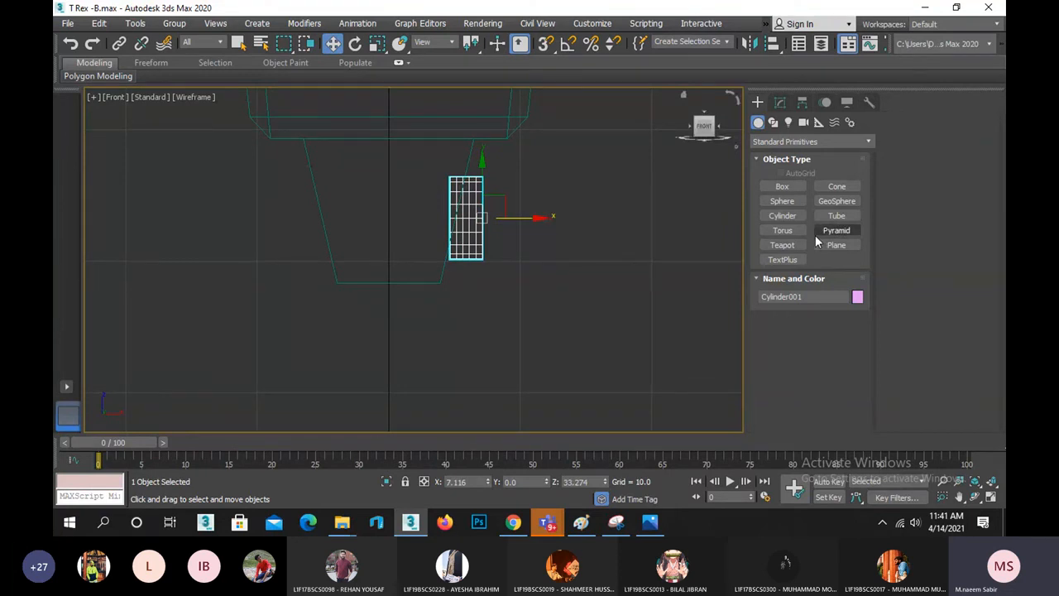
Reduce the cylinder to 1 height segment and increase its height to about 3.79.
left_click(780, 102)
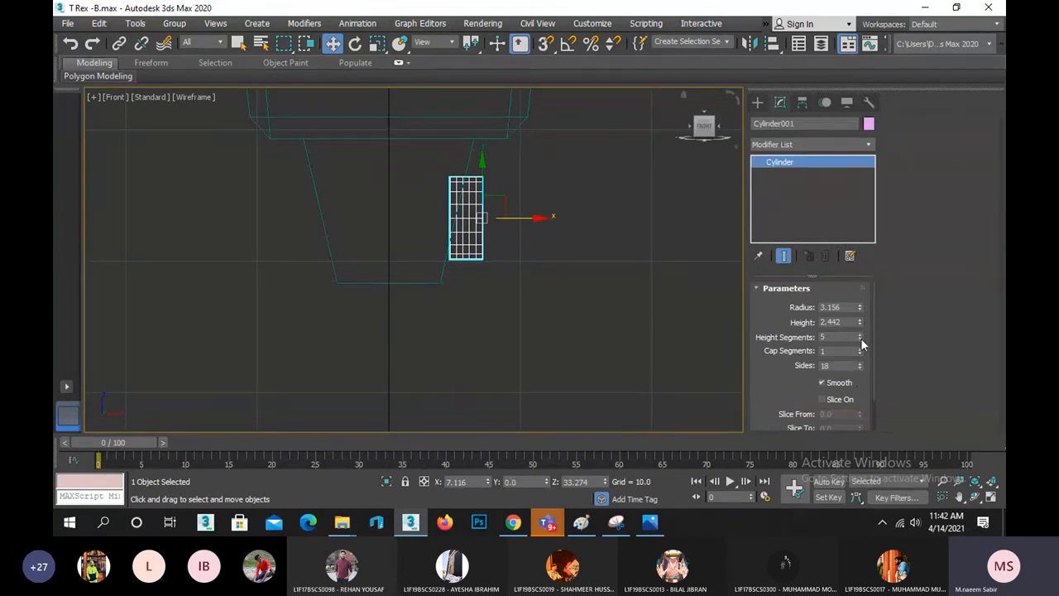
right_click(860, 338)
mouse_move(860, 322)
left_mouse_down()
mouse_move(858, 283)
mouse_move(859, 313)
left_mouse_up()
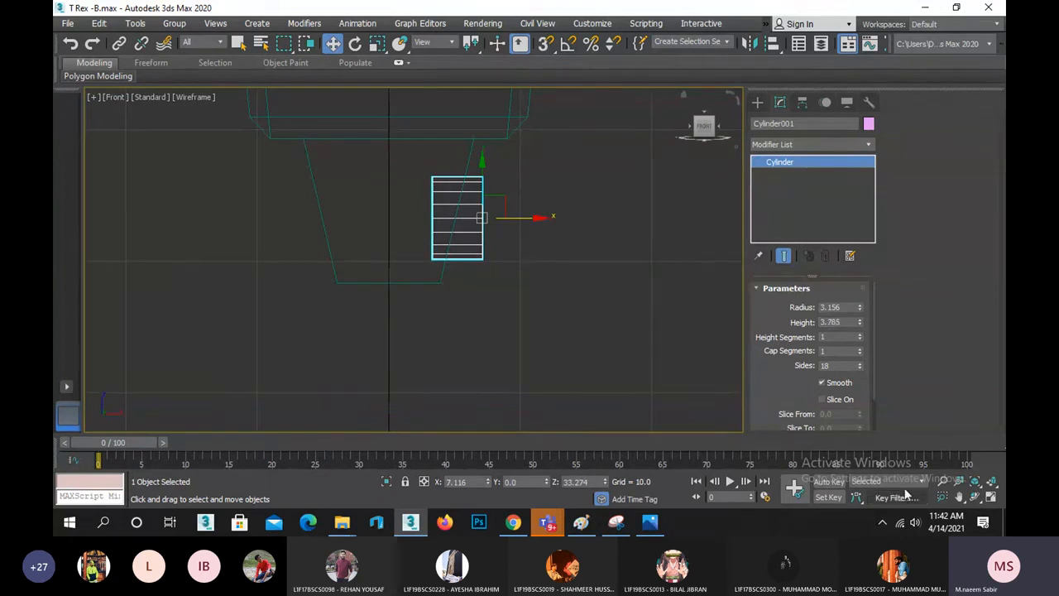
In the Perspective view, move the cylinder along Y clear of the lower body, to about Y 13.2.
key("p")
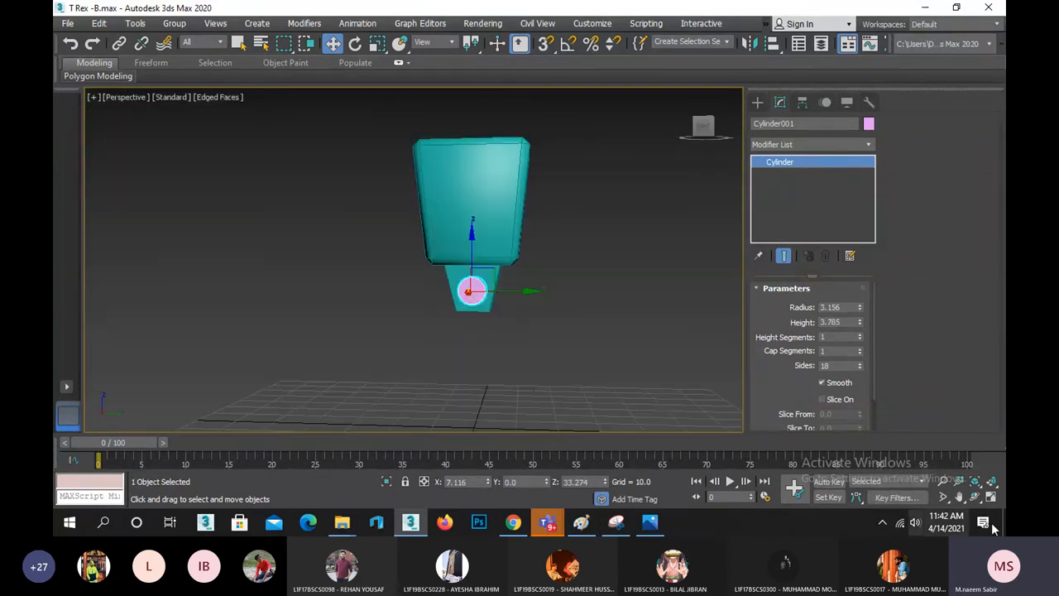
left_click(974, 496)
left_click_drag(447, 291, 475, 295)
key("w")
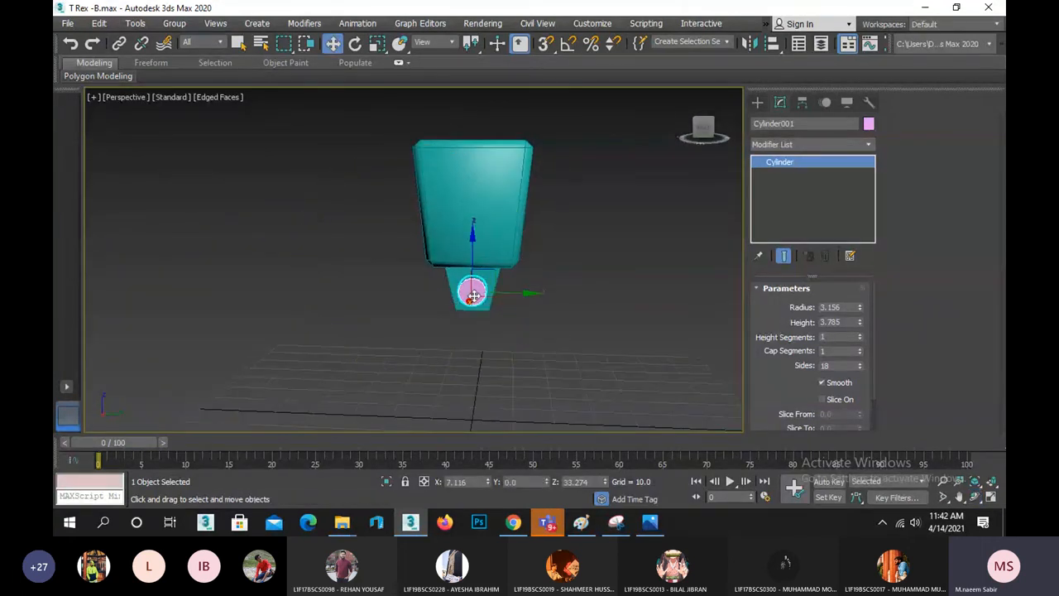
left_click_drag(571, 294, 575, 296)
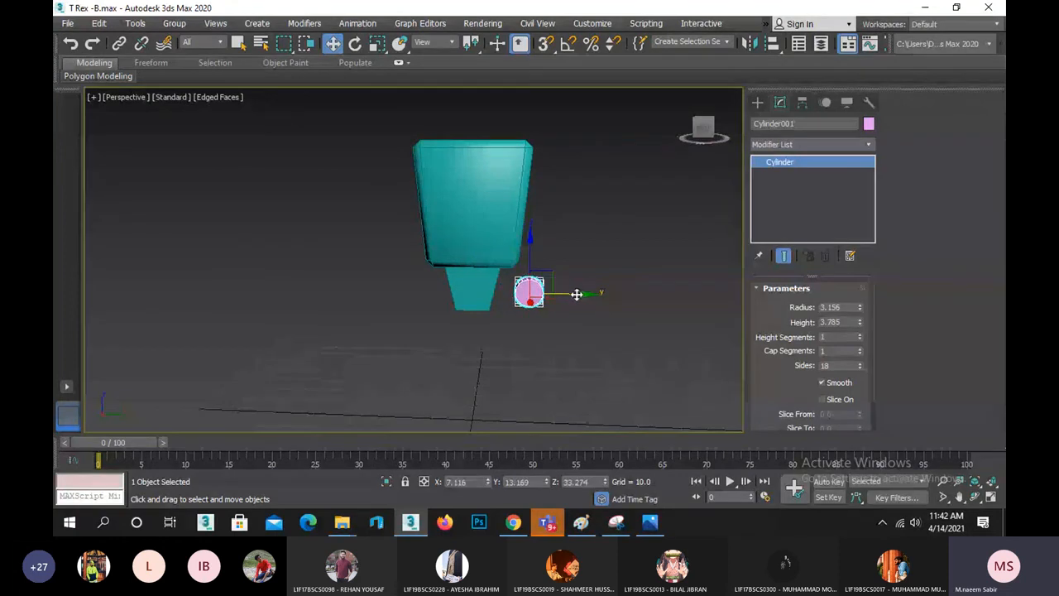
Rotate the cylinder about the world Z axis to face the lower body's other side, setting its absolute Z rotation to 0.
key("r")
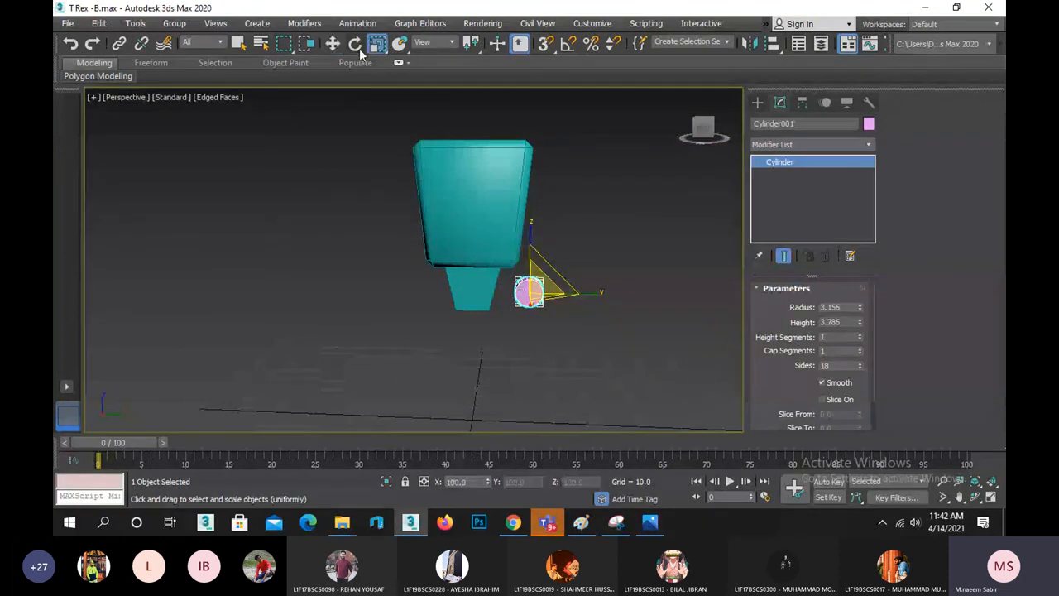
left_click(358, 47)
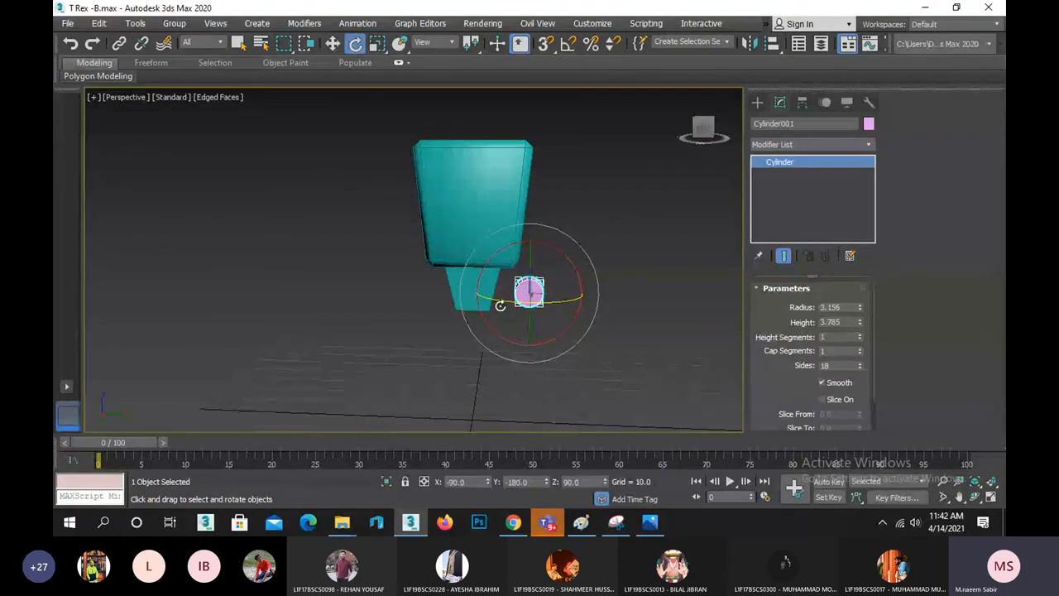
left_click_drag(500, 306, 609, 301)
right_click(353, 47)
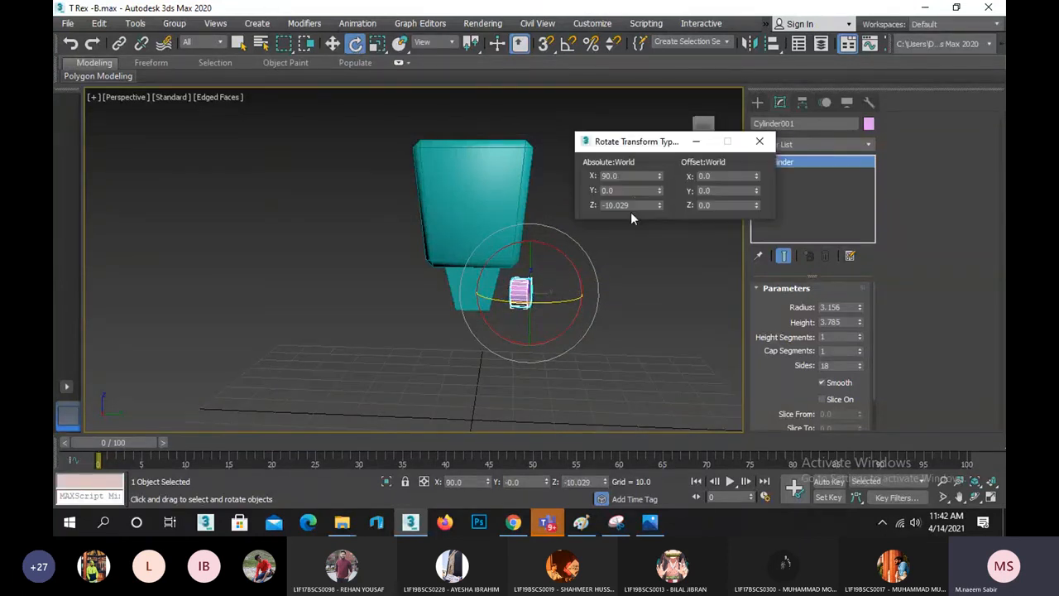
left_click_drag(639, 203, 575, 199)
type("-90")
key("Return")
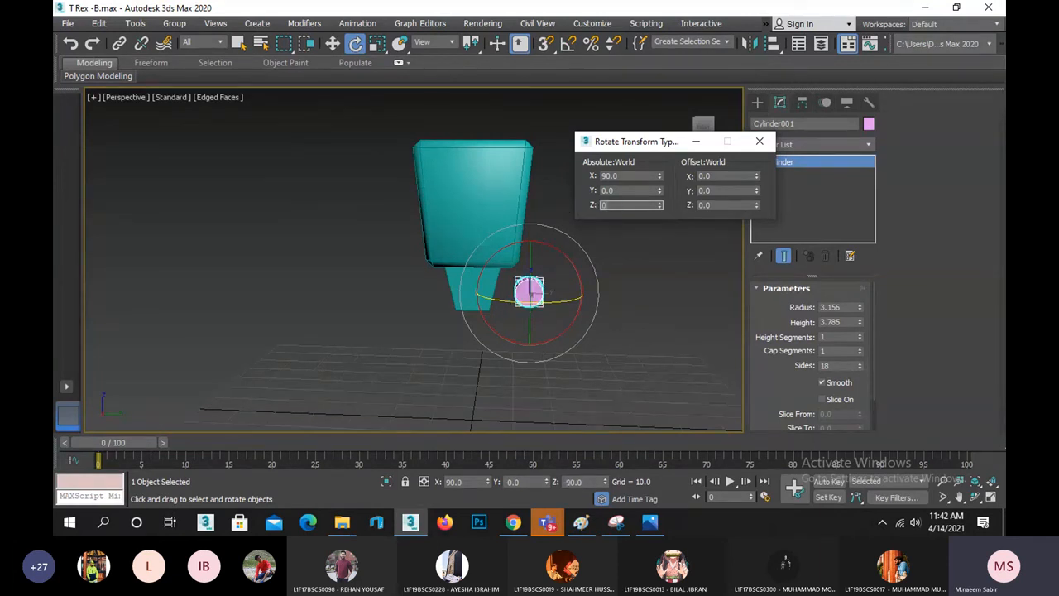
key("Return")
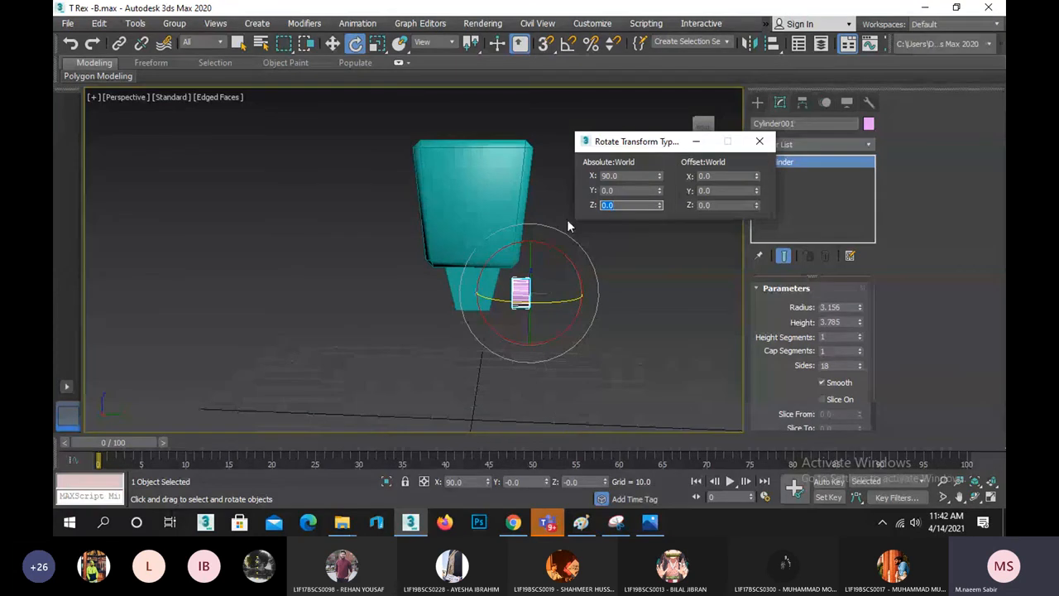
left_click(760, 141)
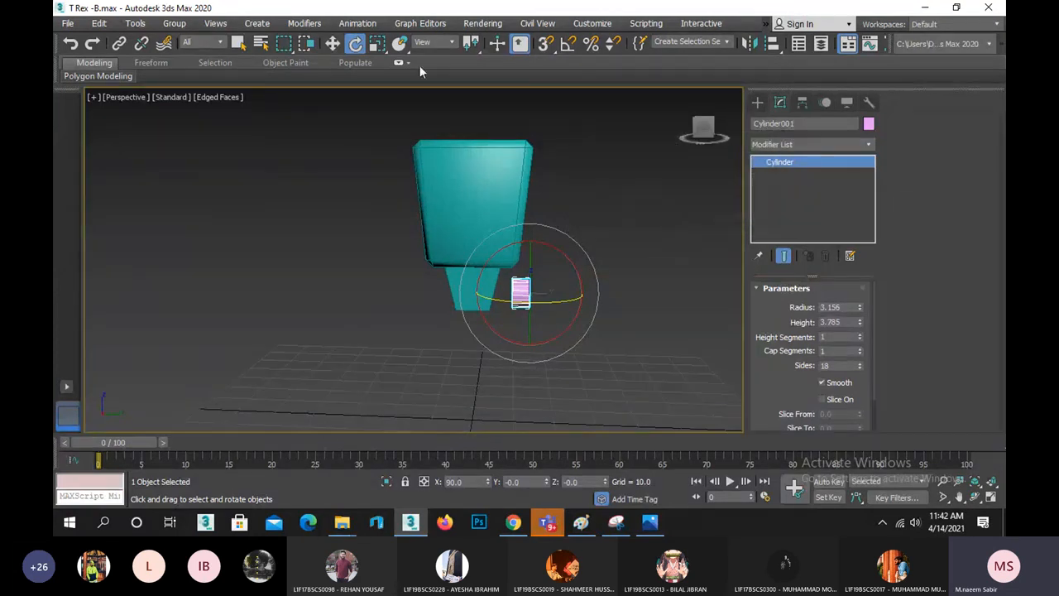
Move the cylinder onto the side face of the lower body, at about X -0.1, Y 6.5 and Z 34.2.
left_click(332, 43)
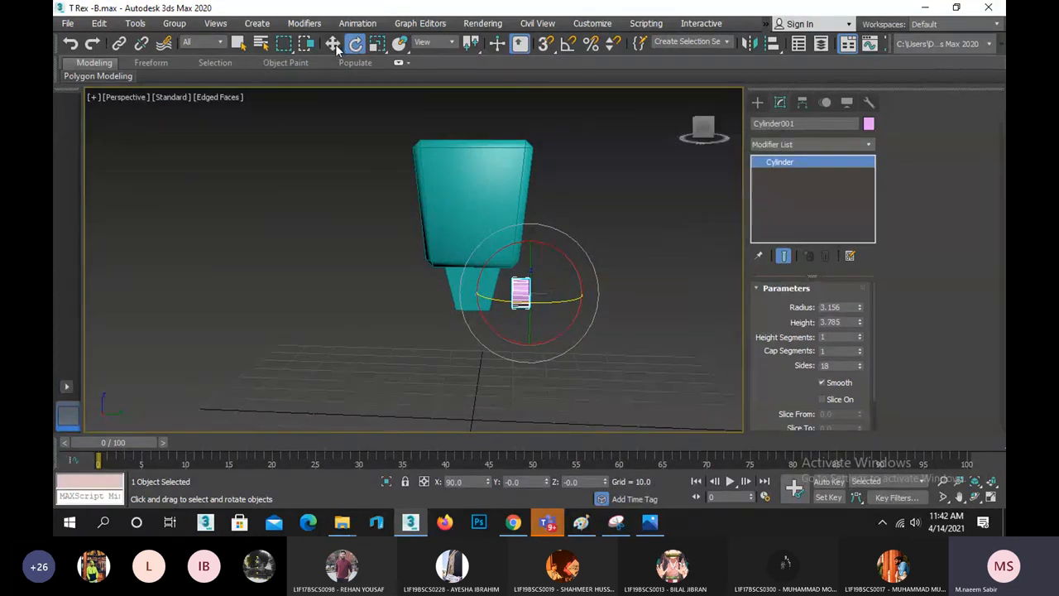
left_click(974, 497)
left_click_drag(465, 293, 384, 295)
right_click(389, 296)
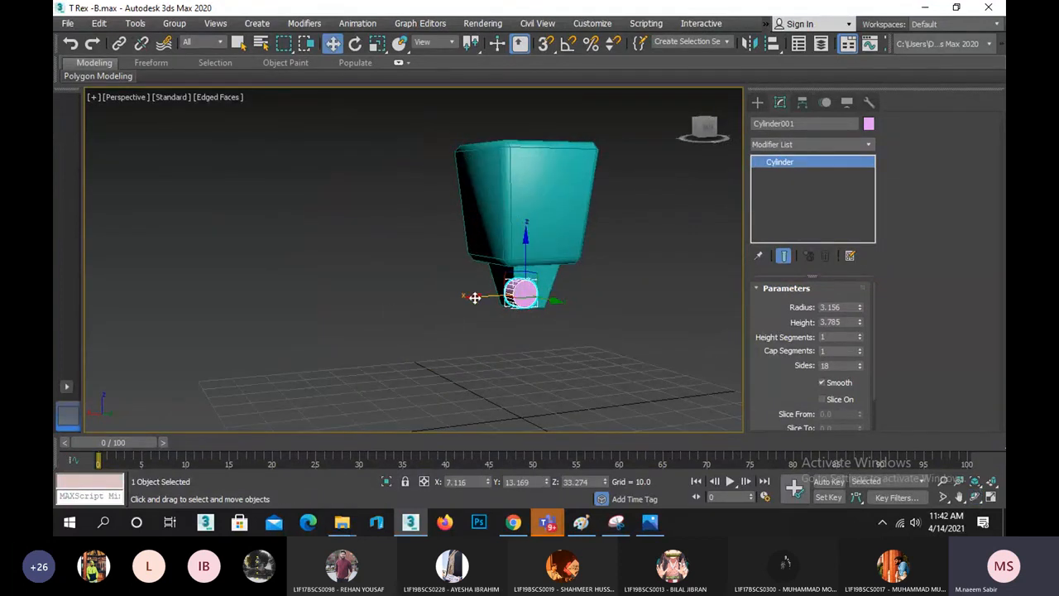
left_click_drag(474, 297, 494, 298)
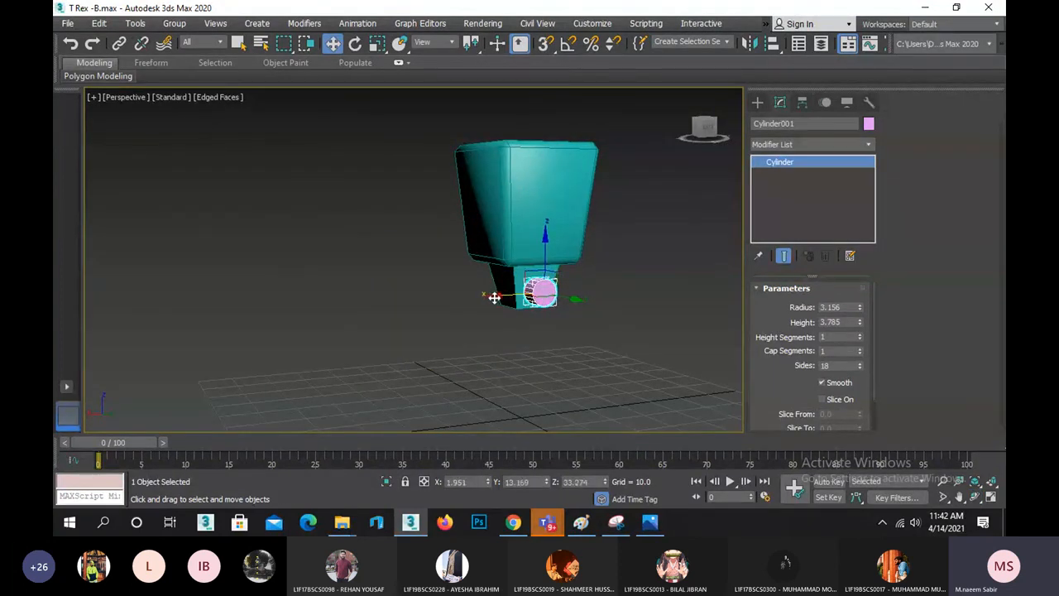
scroll(494, 298, "up", 2)
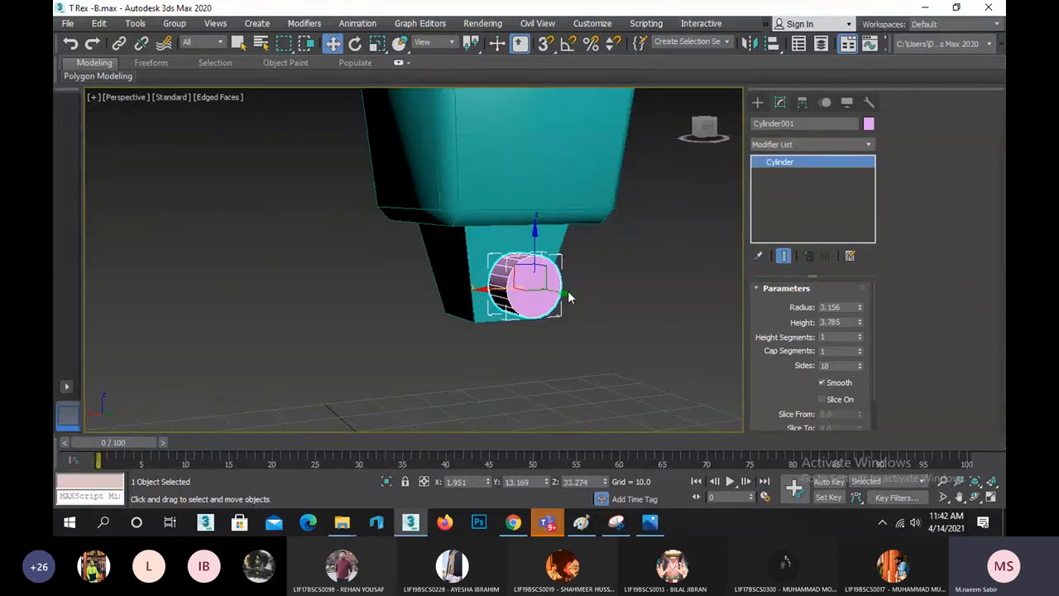
left_click_drag(568, 292, 527, 279)
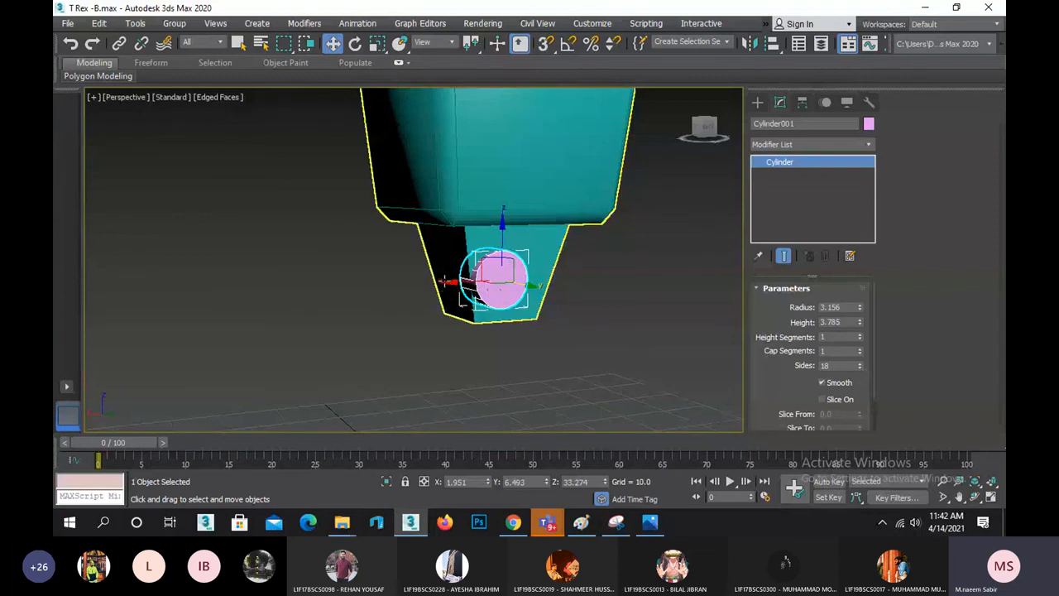
left_click_drag(449, 281, 466, 283)
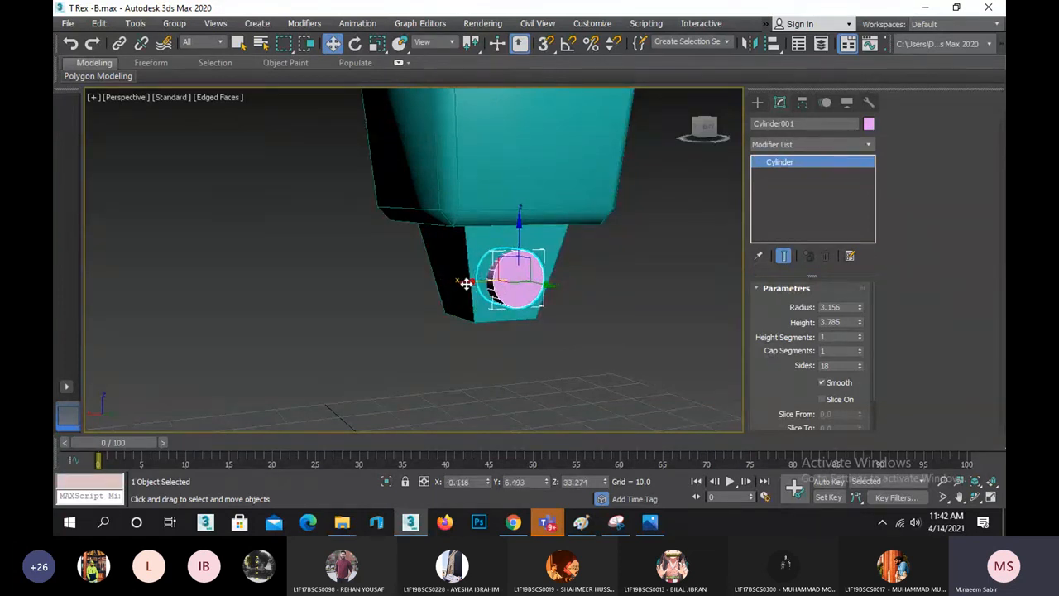
scroll(530, 282, "up", 2)
left_click_drag(516, 227, 516, 212)
Set the cylinder's radius to 2.5 and shift it outward from the lower body to about Y 7.7.
left_click(834, 307)
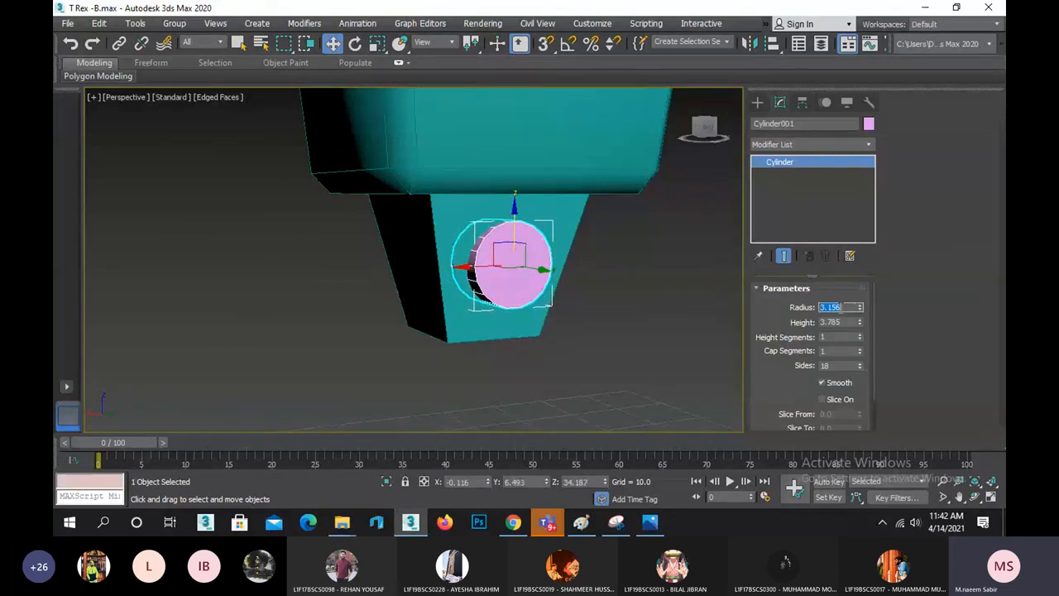
type("2.5")
key("Return")
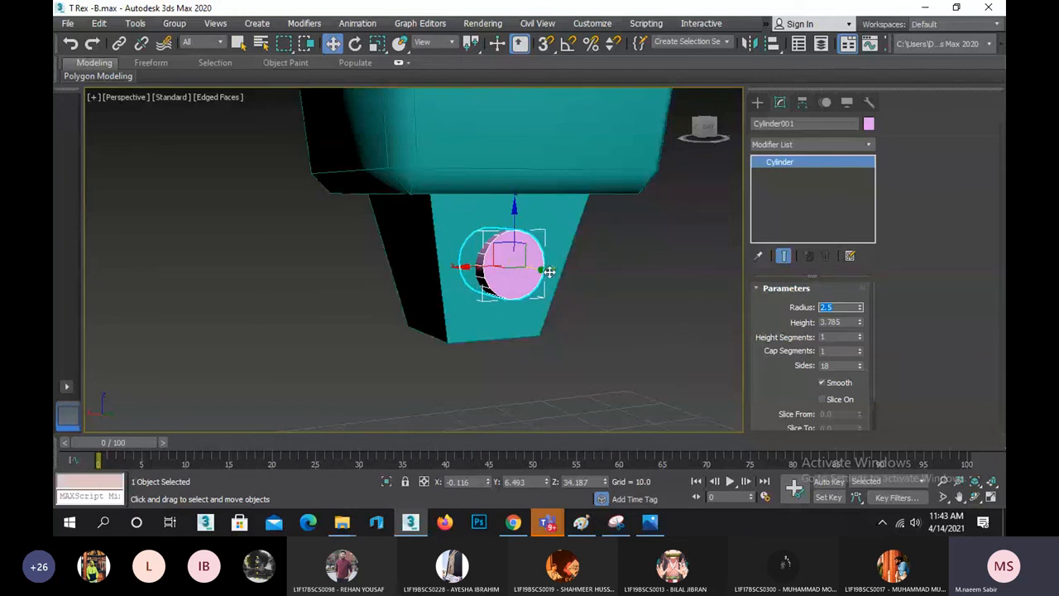
left_click_drag(544, 271, 552, 271)
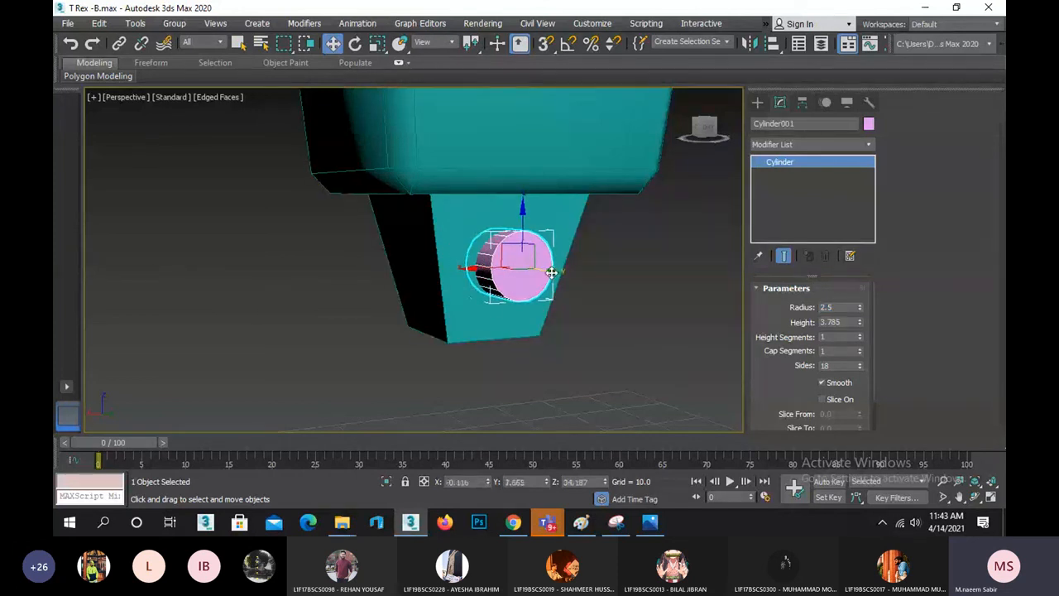
left_click(974, 496)
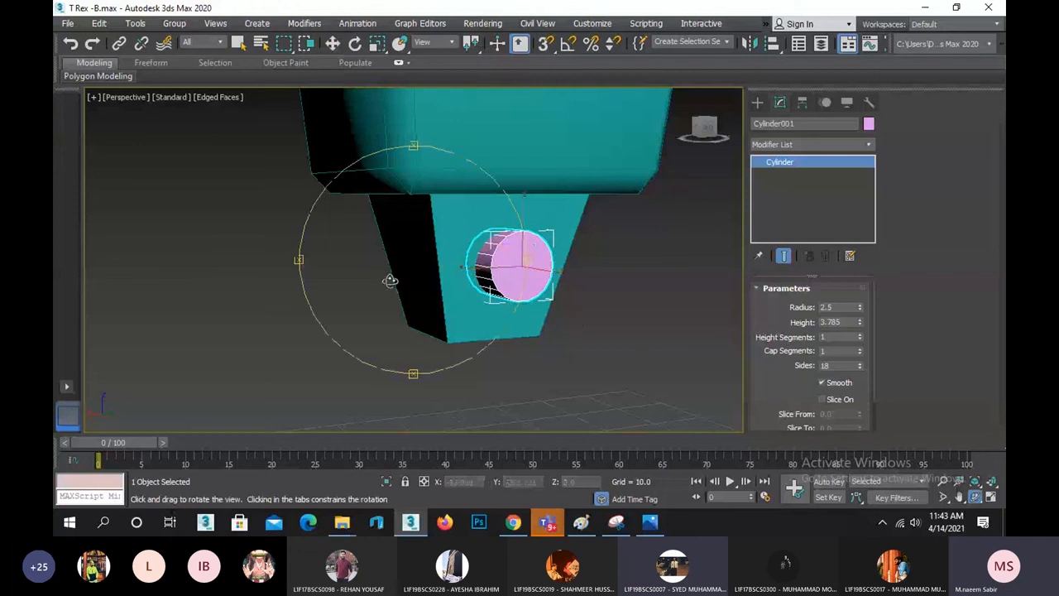
left_click_drag(391, 281, 429, 280)
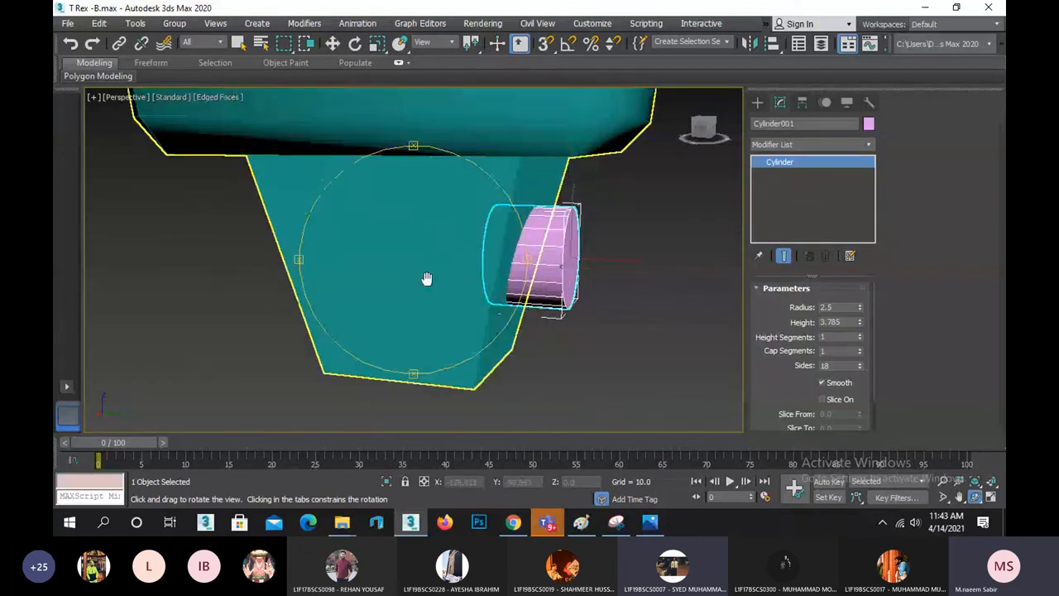
key("w")
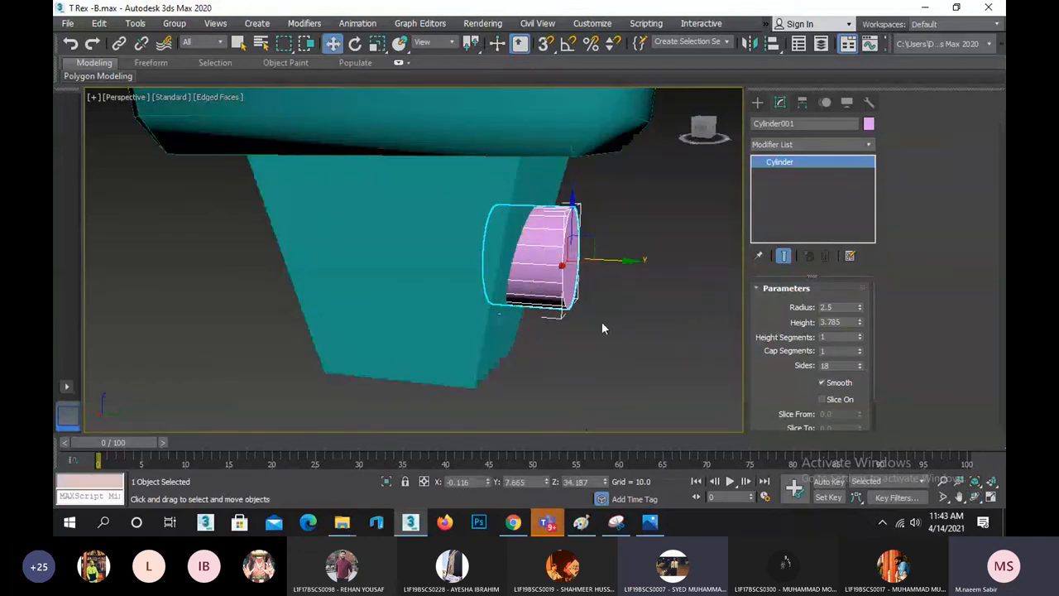
middle_click_drag(600, 320, 589, 313)
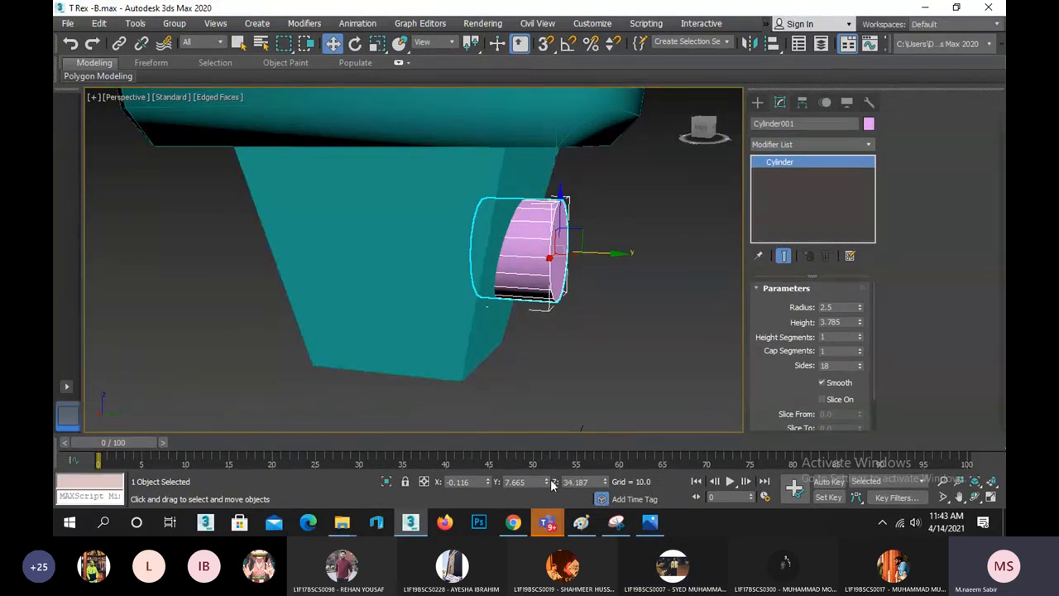
Examine the leg joints in the T Rex.jpg photo, add a pen mark to the annotated snip, and return to 3ds Max.
left_click(657, 528)
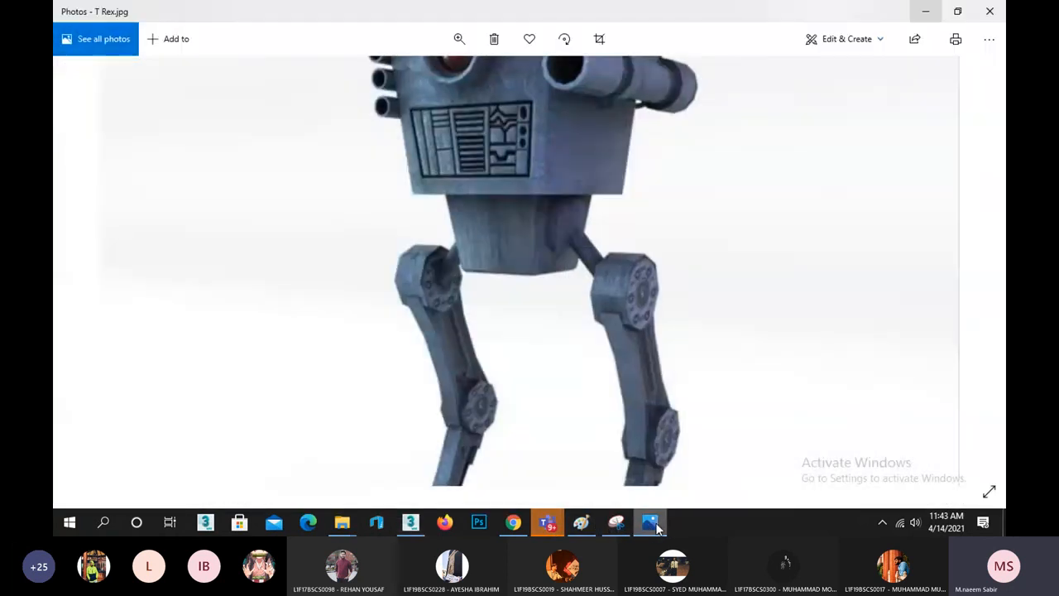
left_click(615, 522)
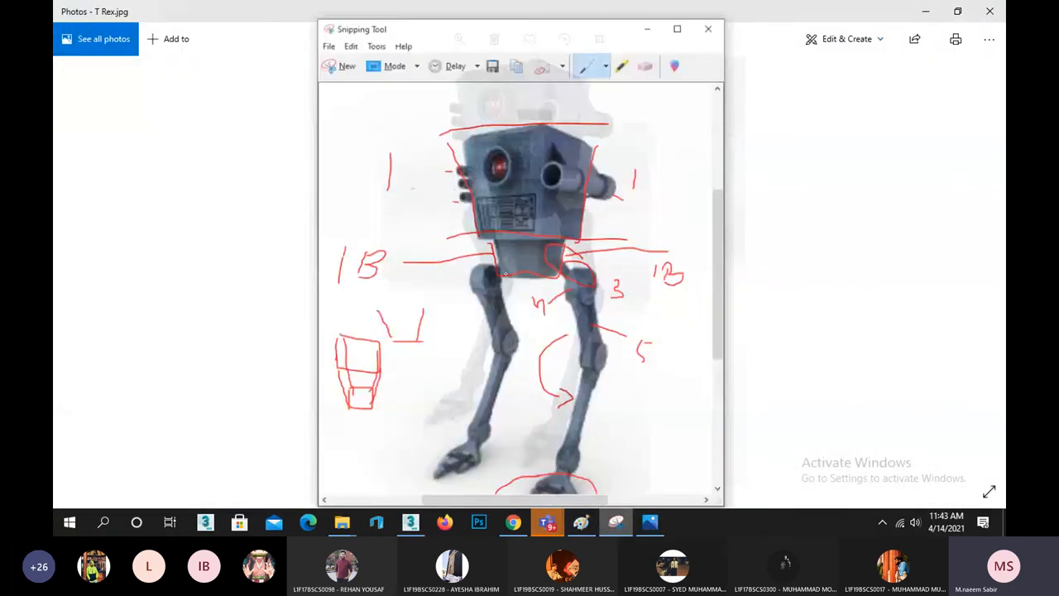
left_click_drag(662, 103, 660, 141)
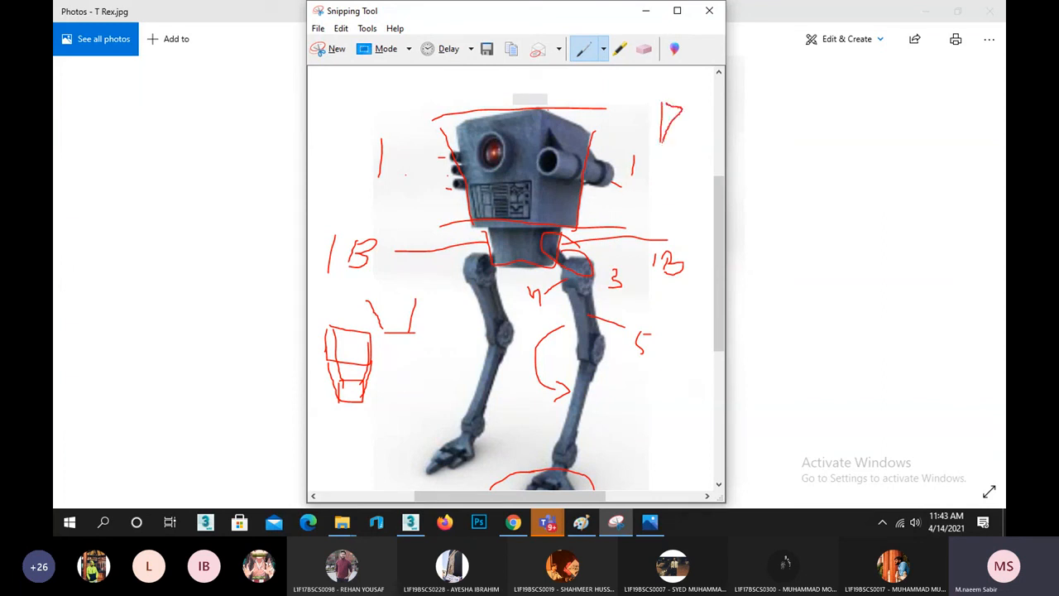
left_click(645, 10)
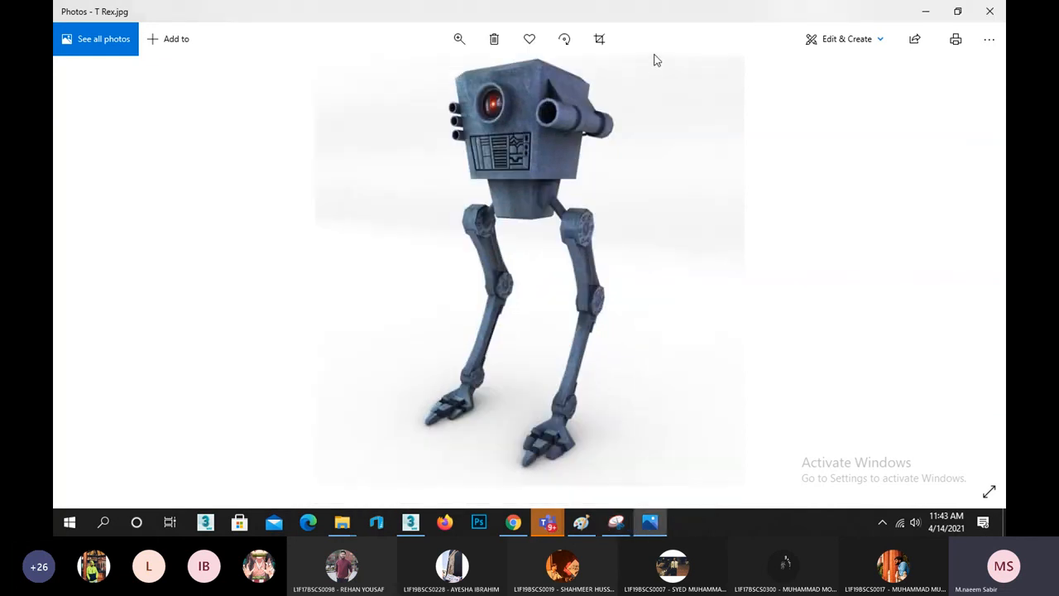
left_click(916, 15)
Convert the cylinder to Editable Poly and select its outer end-cap polygon, viewing it close up in the Left view.
right_click(532, 259)
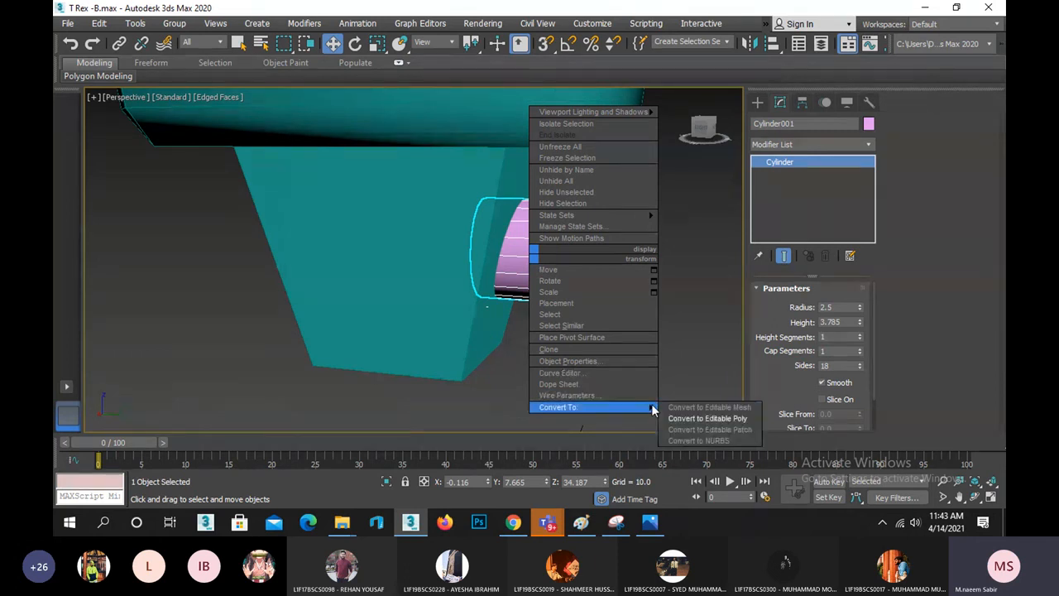
left_click(702, 414)
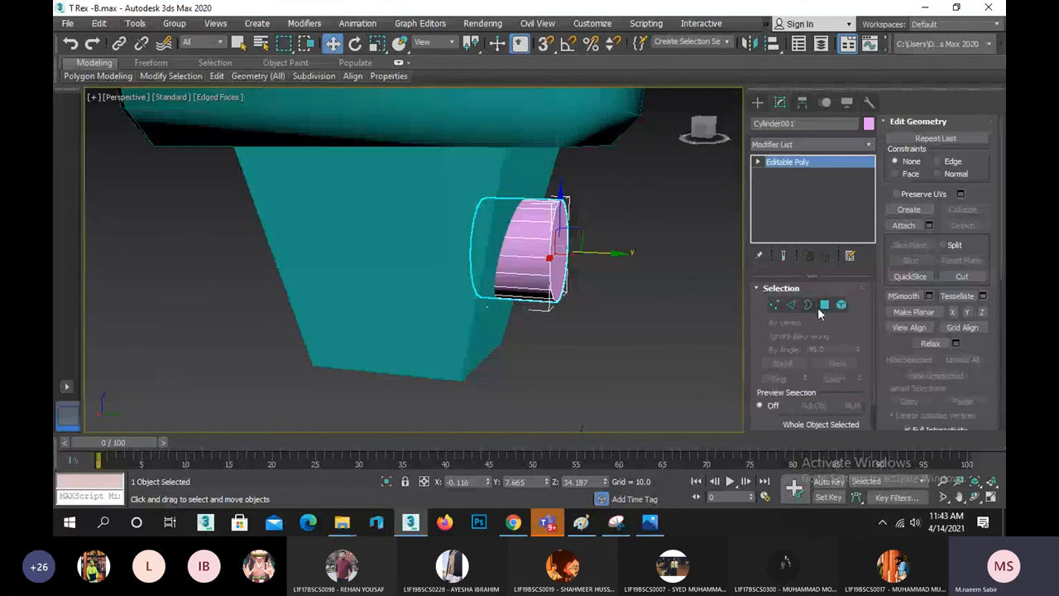
left_click(564, 255)
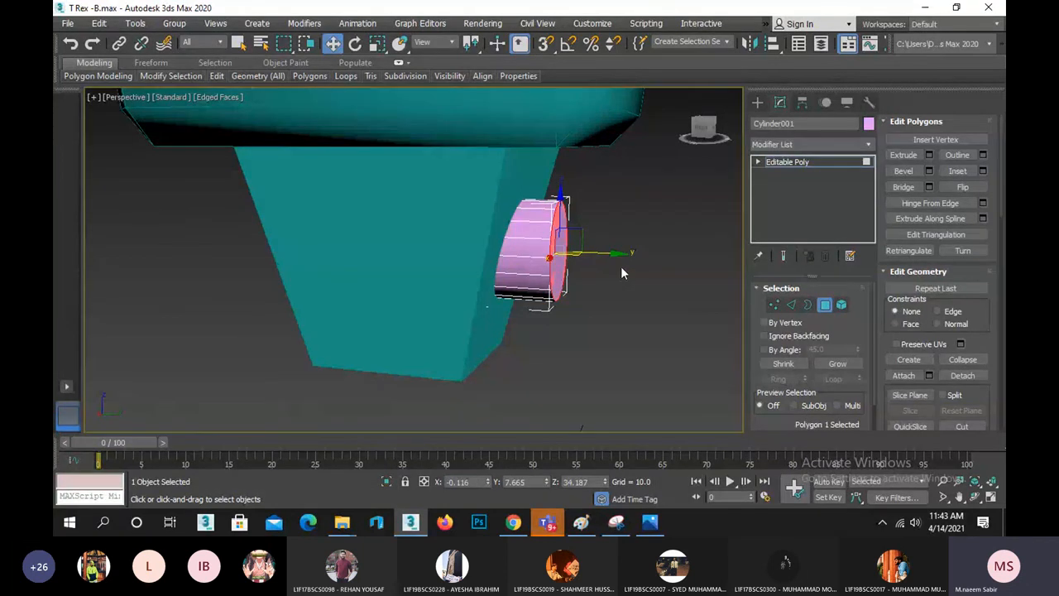
key("l")
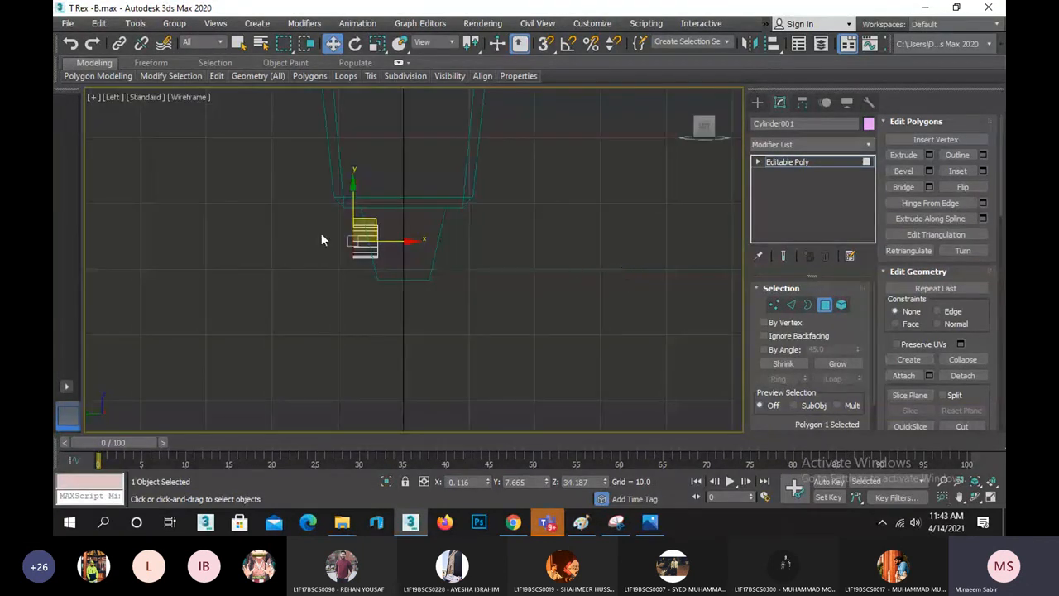
scroll(321, 233, "up", 4)
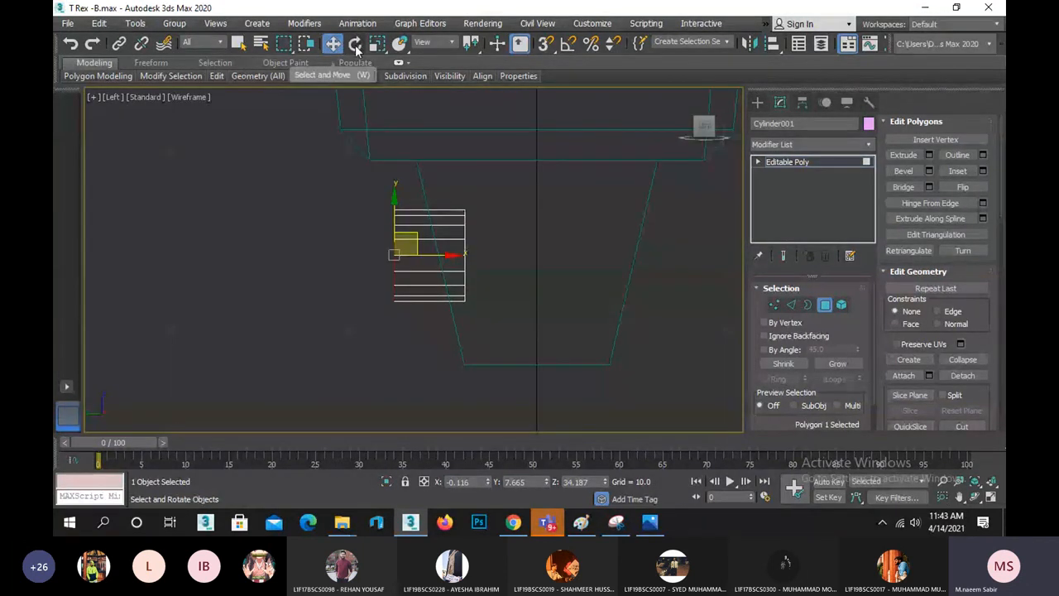
Tilt the cylinder's outer end-cap polygon about 24 degrees and move it inward to about Y 6.8.
left_click(356, 45)
left_click_drag(338, 213, 332, 250)
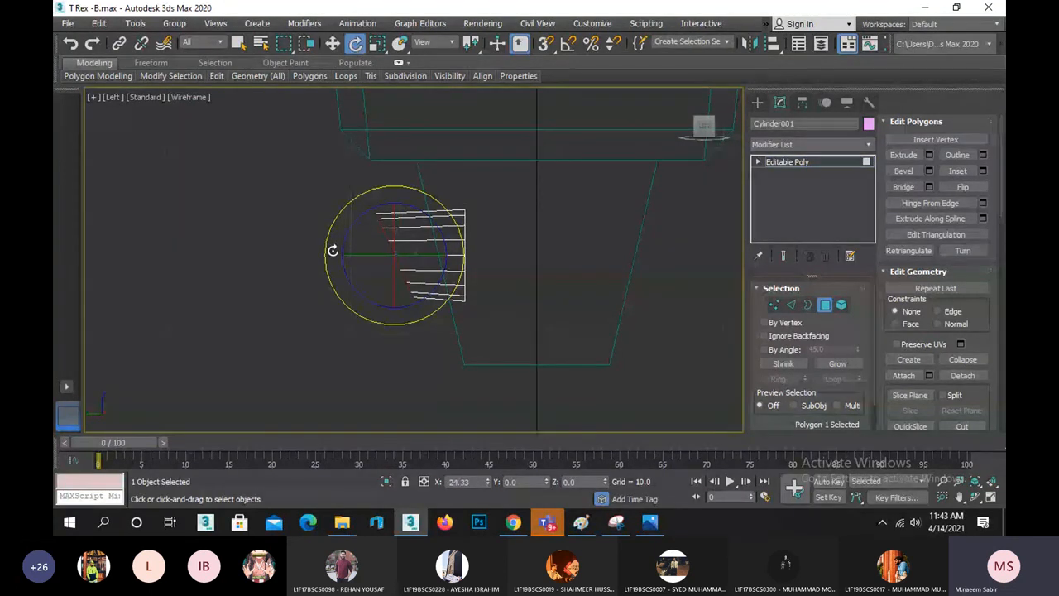
left_click(332, 44)
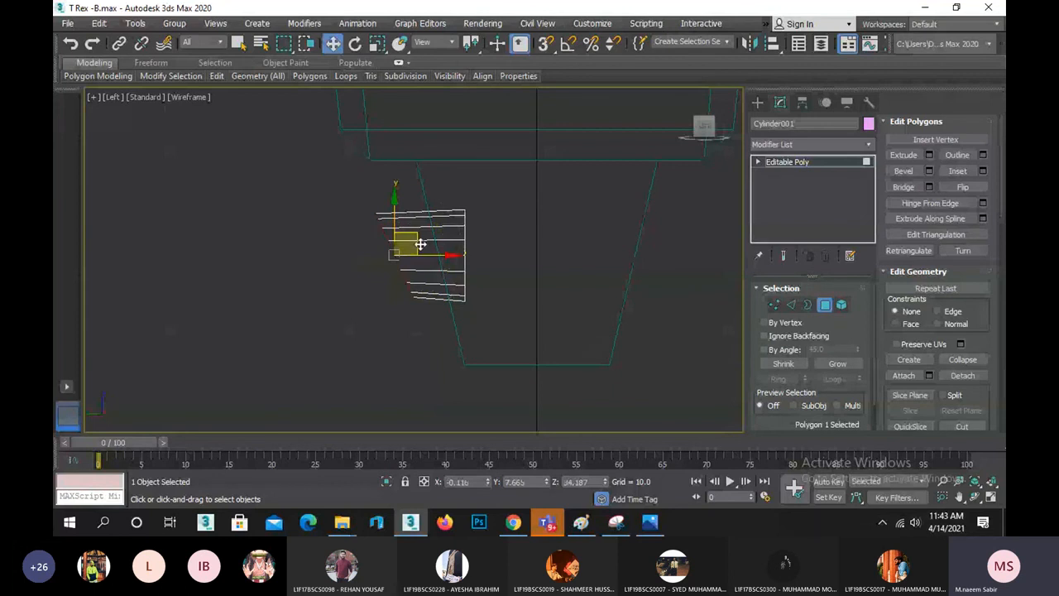
left_click_drag(422, 250, 446, 256)
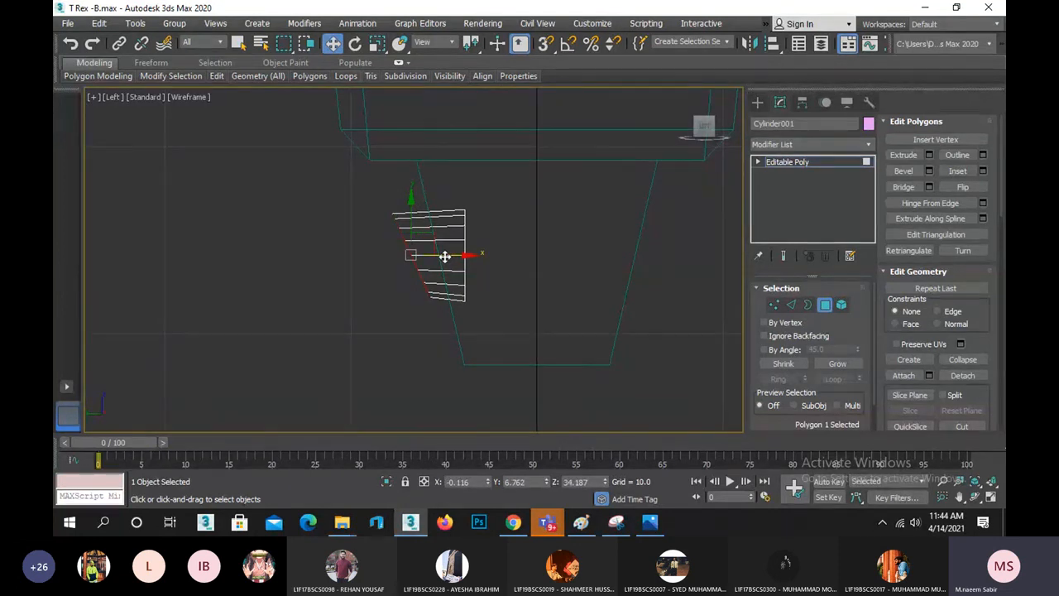
left_click(825, 304)
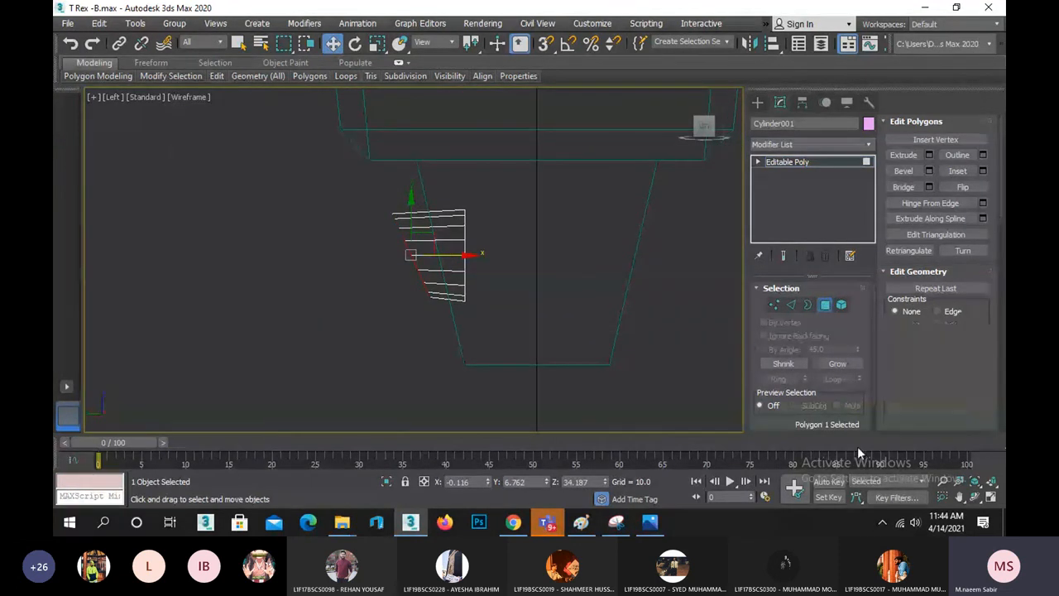
Inspect the tilted end cap in the enlarged Perspective view and compare it with the T Rex.jpg photo, returning to 3ds Max.
left_click(990, 498)
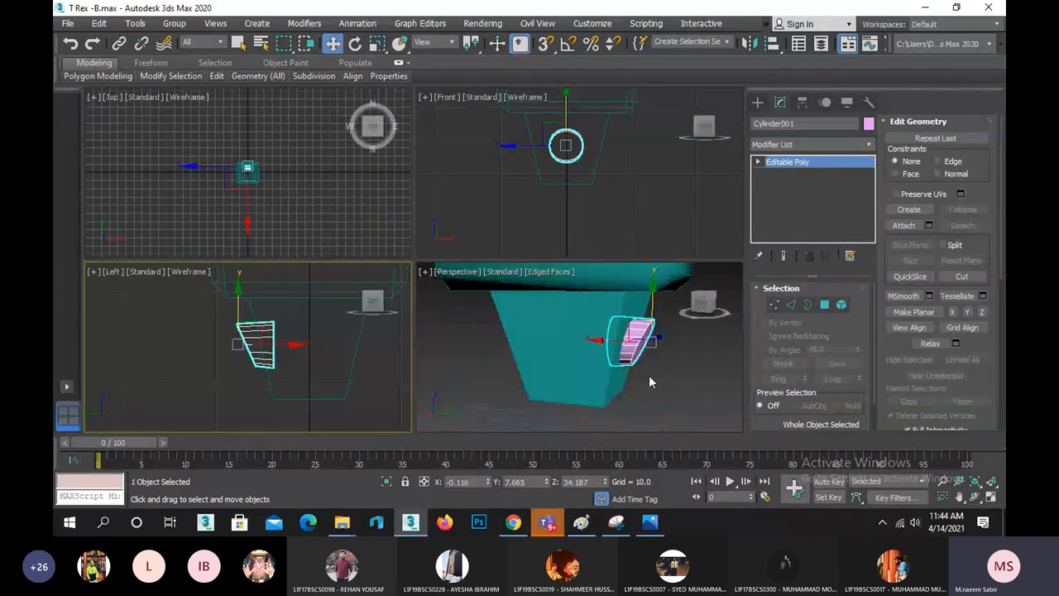
left_click(990, 498)
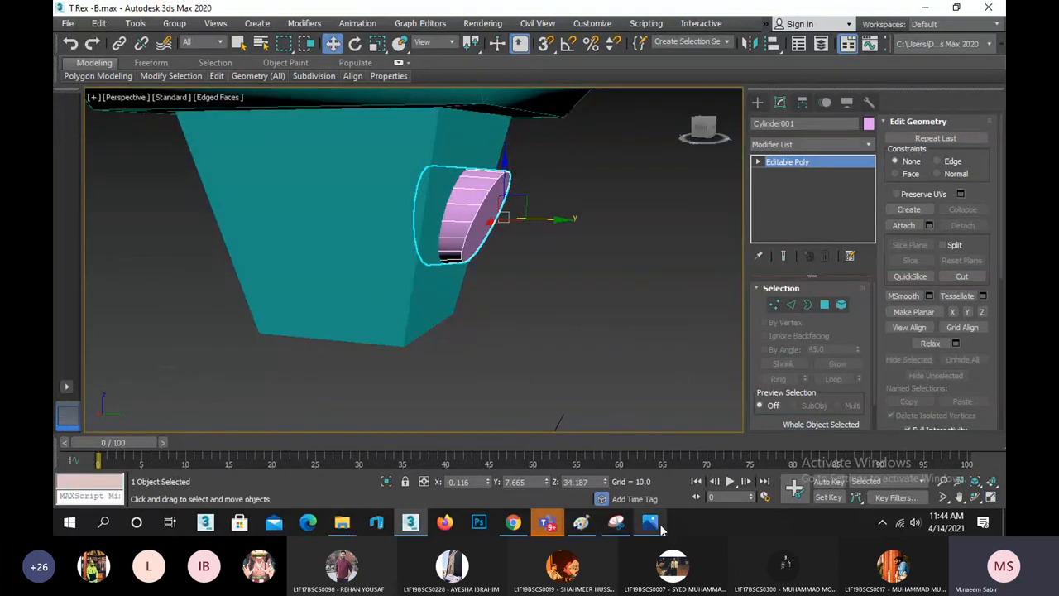
left_click(824, 305)
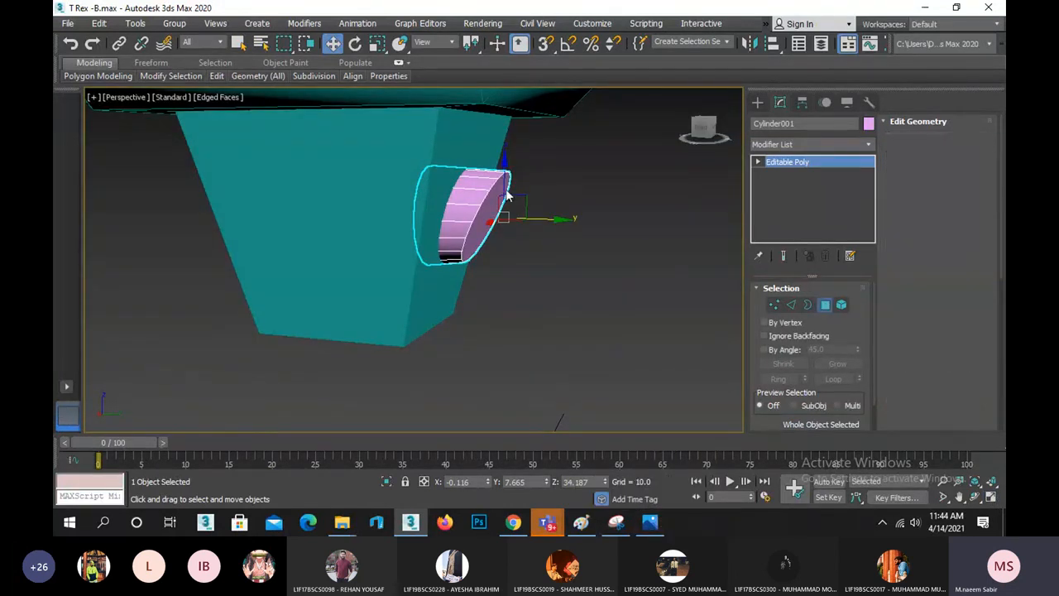
left_click(521, 222)
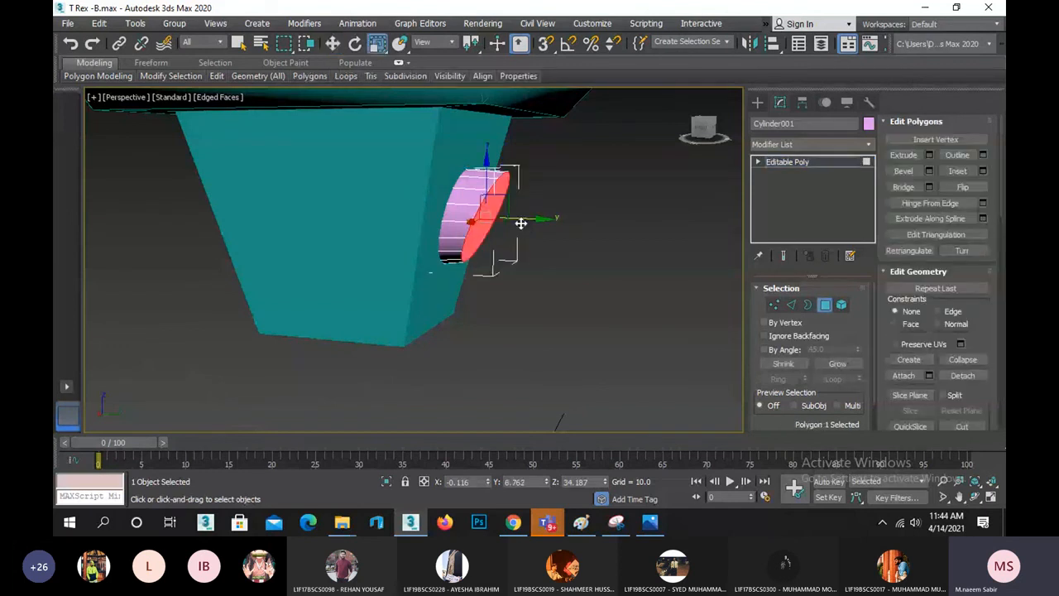
key("q")
key("e")
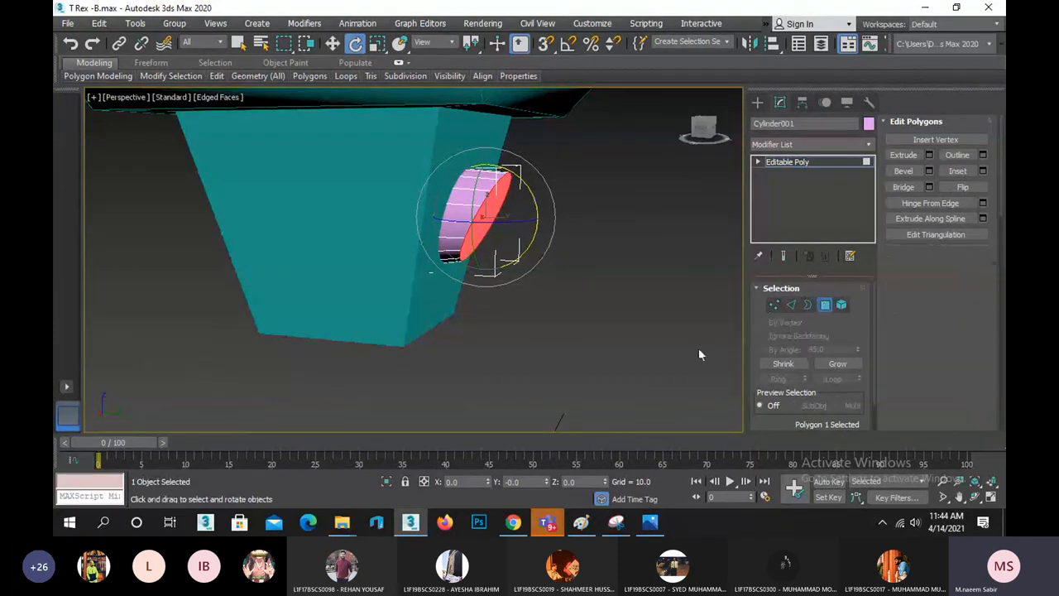
left_click(647, 524)
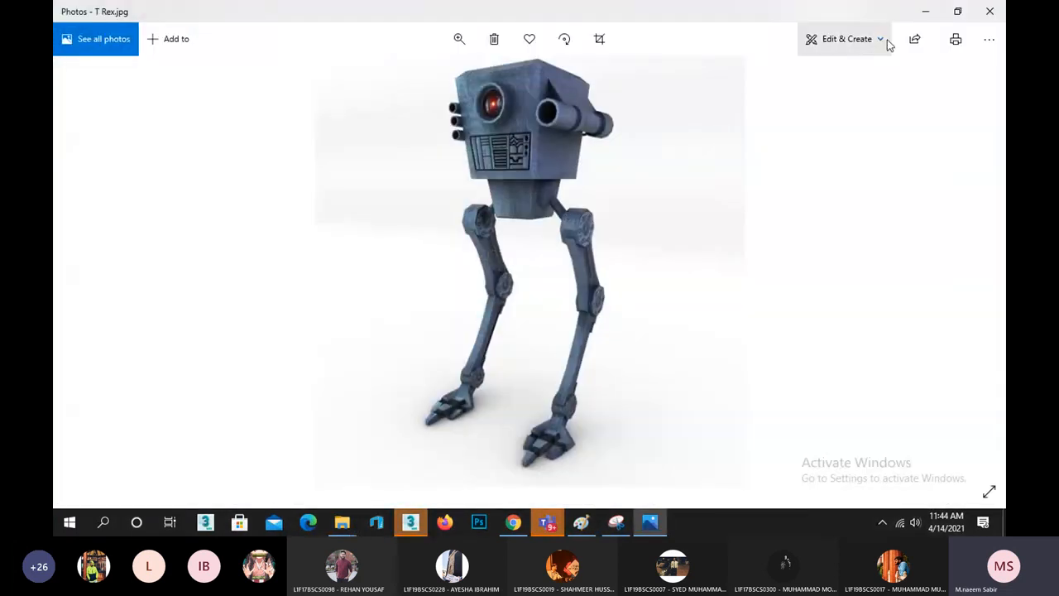
left_click(926, 12)
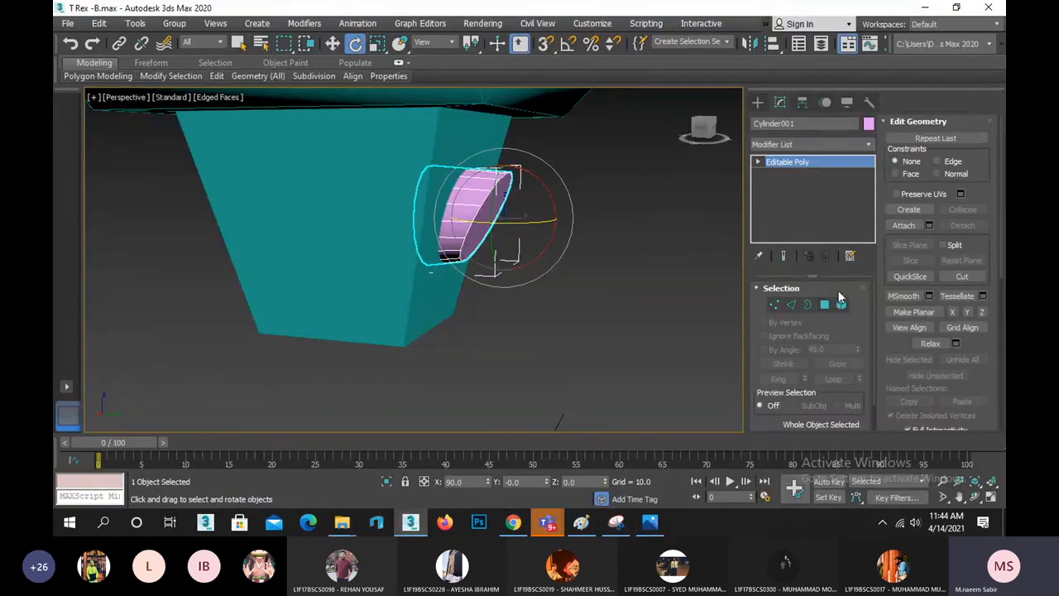
Inset the cylinder's slanted end-cap polygon by 1.352.
left_click(826, 305)
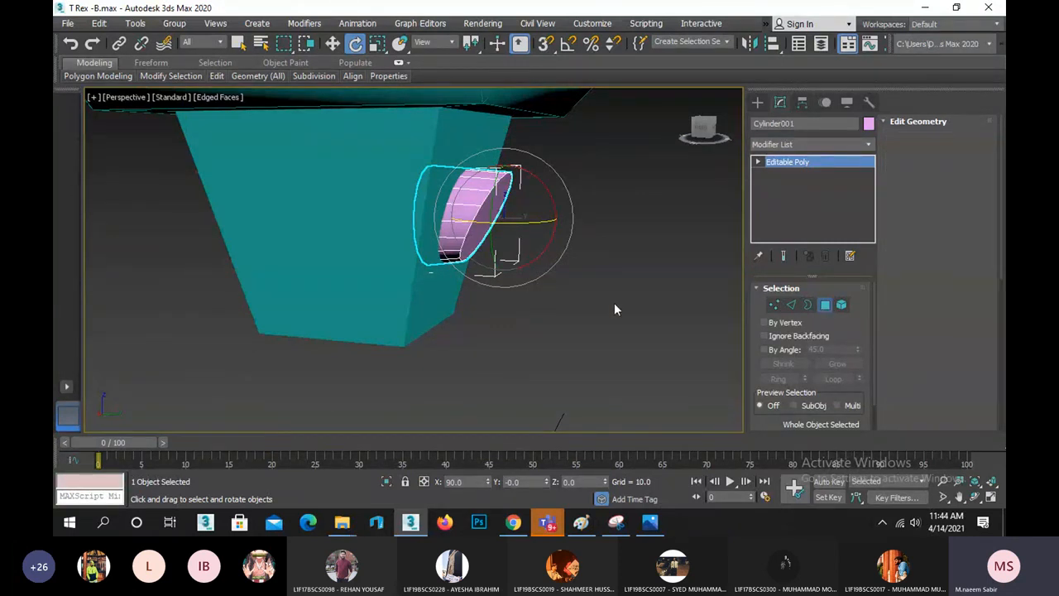
scroll(625, 244, "up", 3)
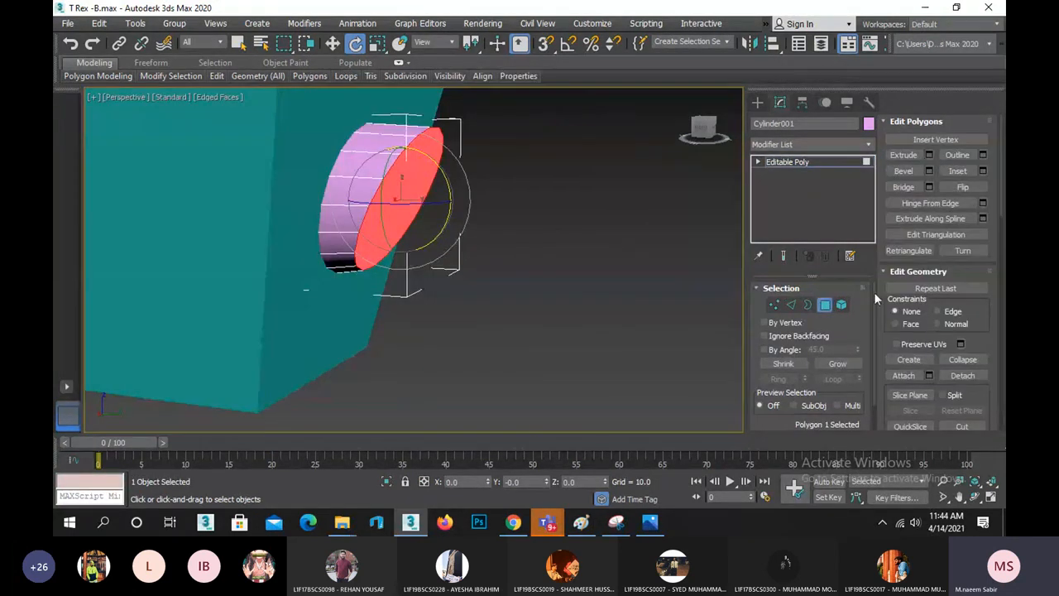
left_click(983, 171)
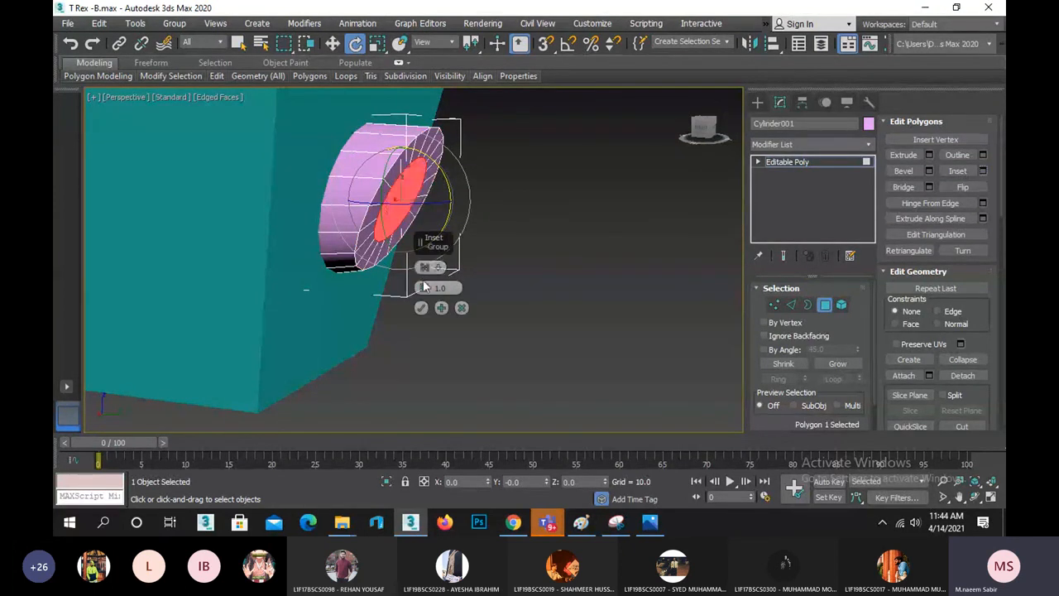
left_click_drag(424, 286, 427, 279)
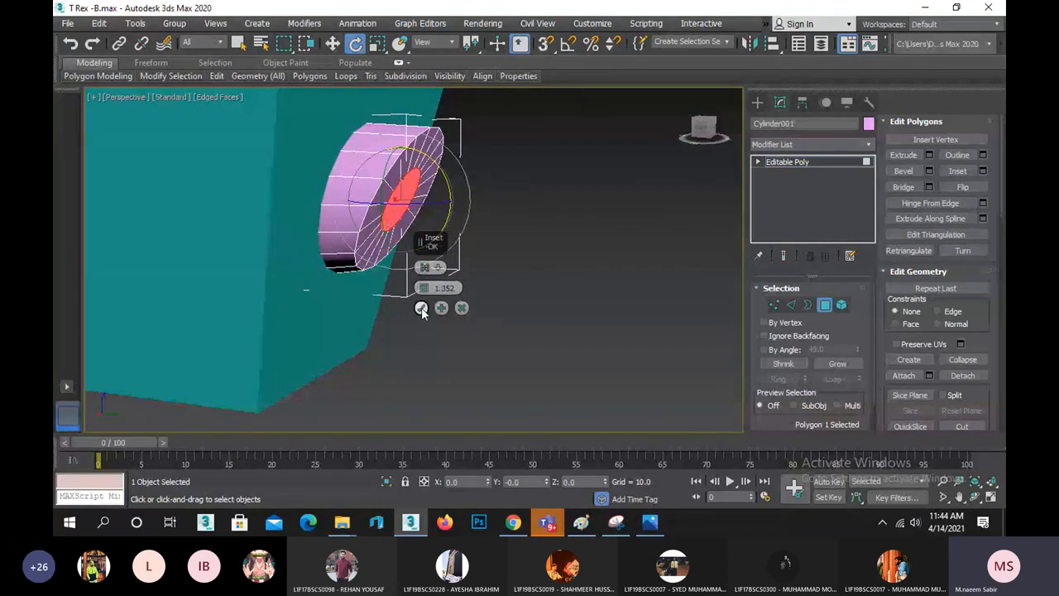
left_click(421, 309)
Extrude the small inset polygon outward from the slanted cap with a height of 6.
middle_click_drag(443, 283, 489, 281, "alt")
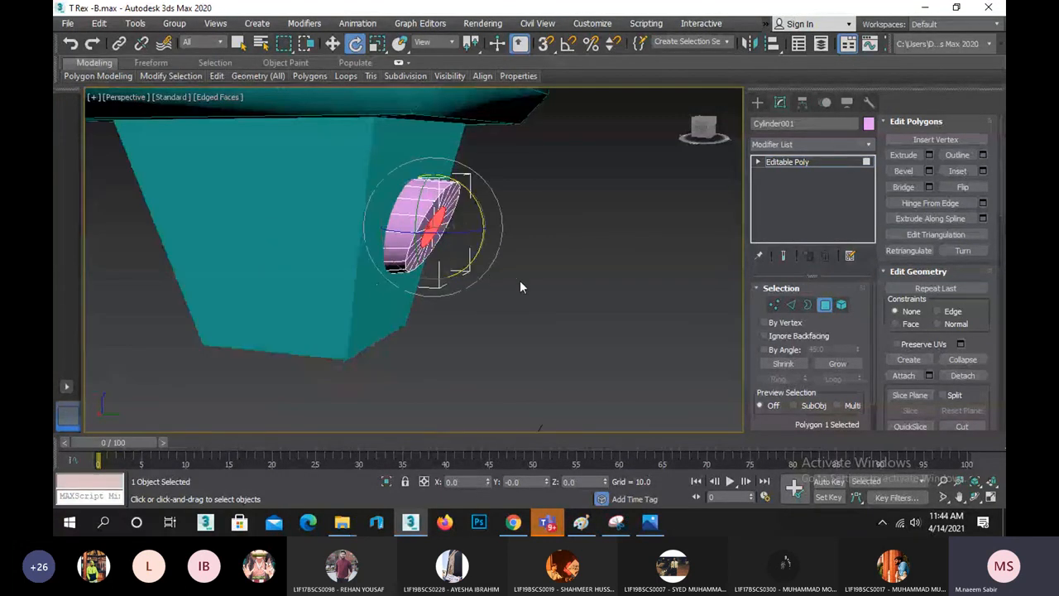
left_click(973, 496)
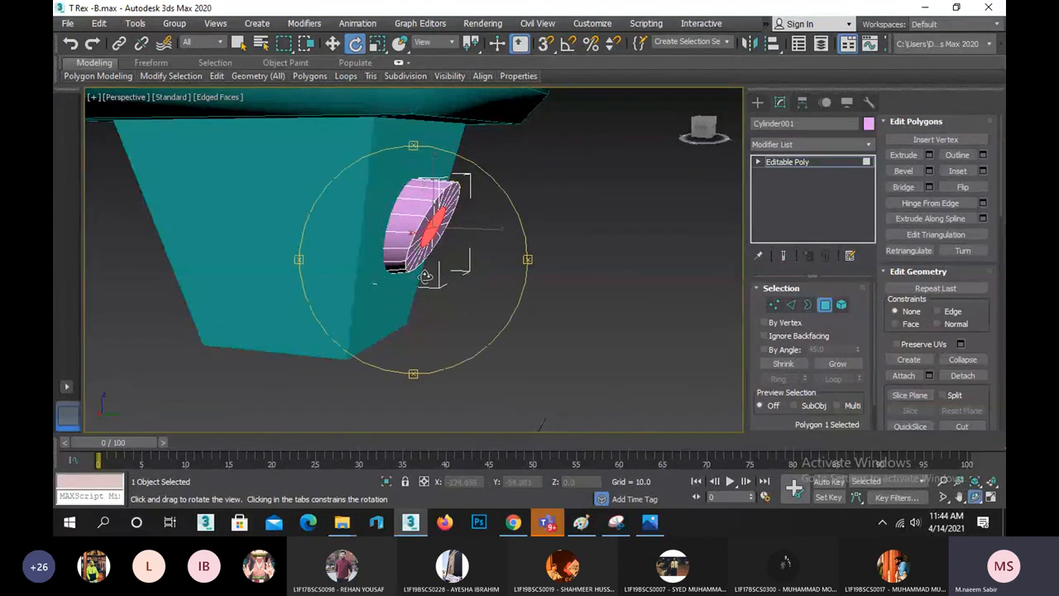
left_click_drag(298, 258, 443, 283)
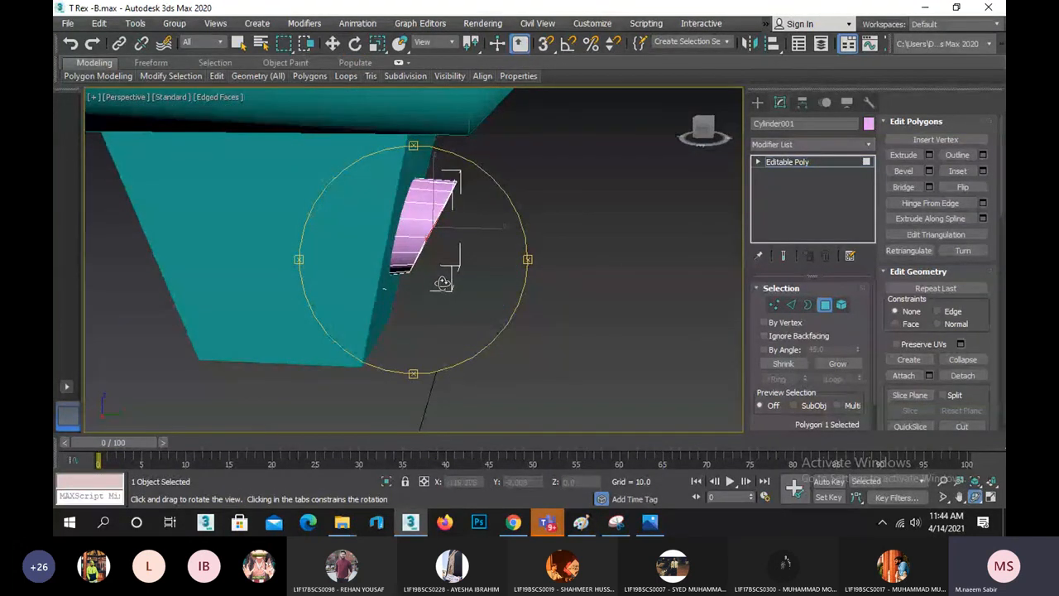
key("e")
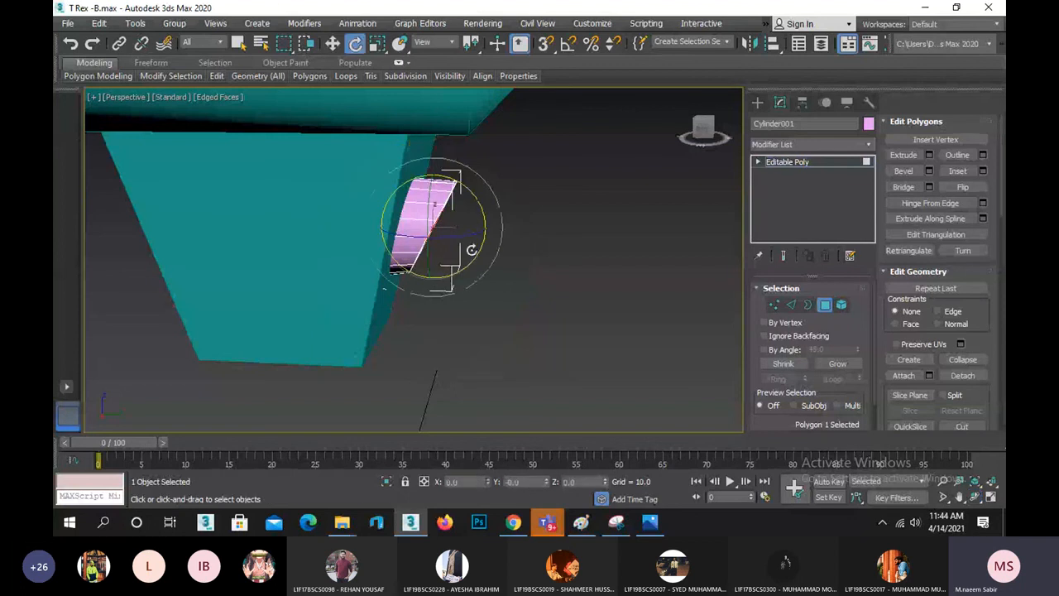
left_click(929, 155)
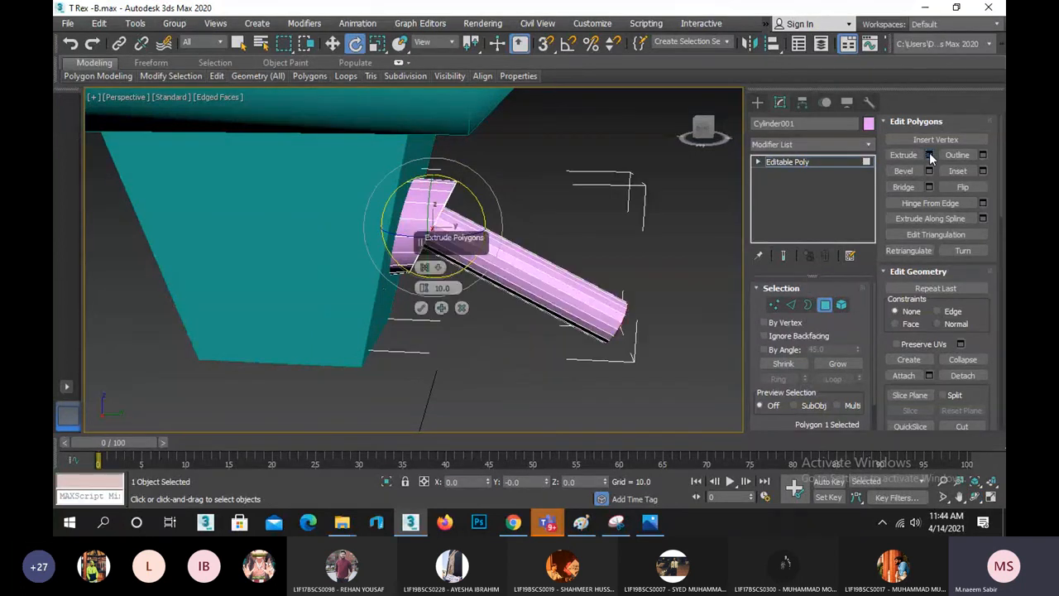
double_click(438, 288)
type("5")
key("Return")
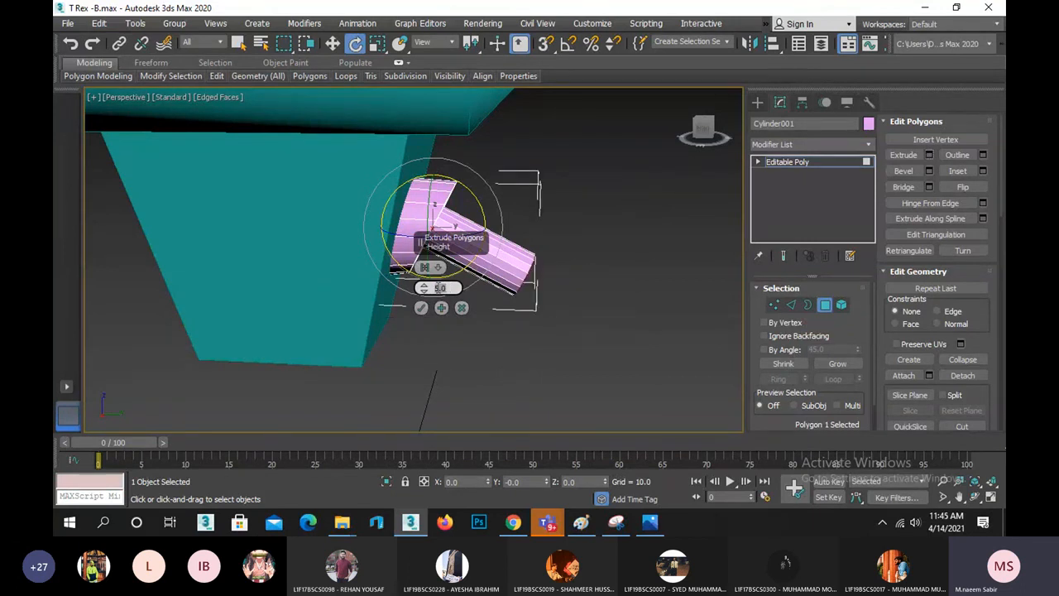
type("6")
key("Return")
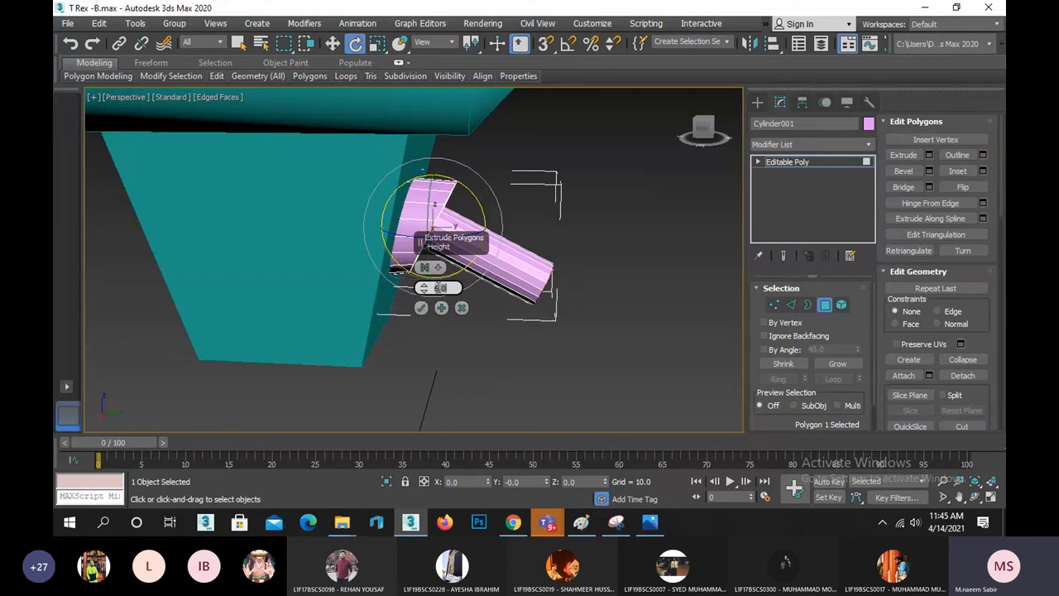